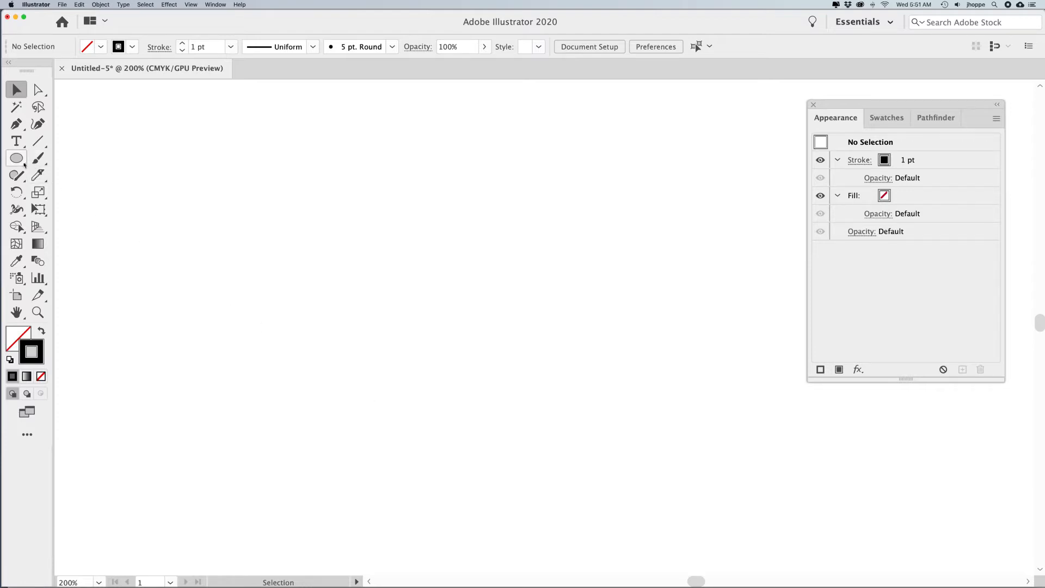
# Draw a circle in the middle of the canvas and give it an orange fill with no stroke
pyautogui.click(16, 158)
pyautogui.moveTo(474, 345); pyautogui.dragTo(590, 466)
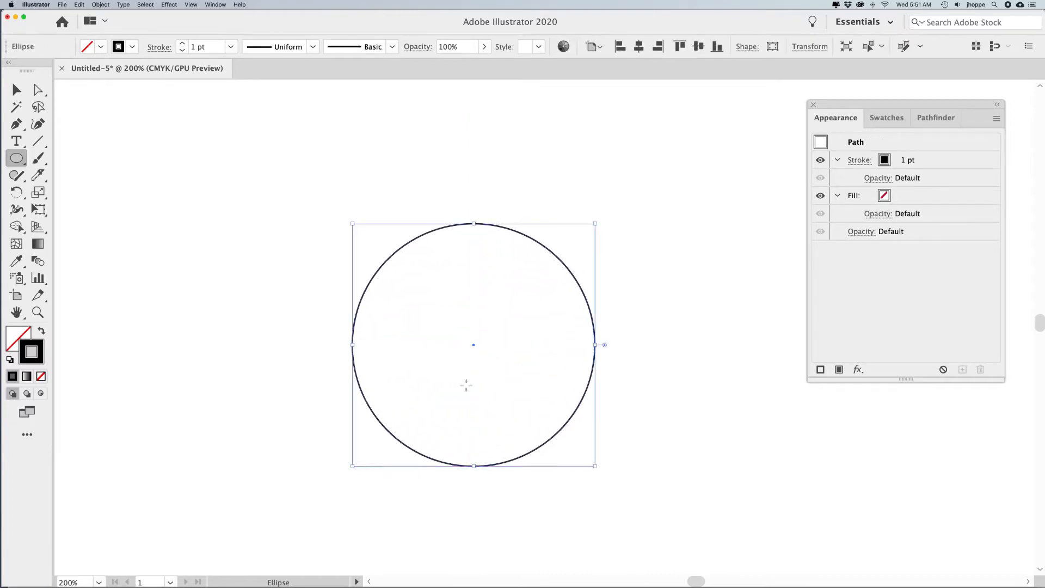
pyautogui.hotkey('shift', 'x')
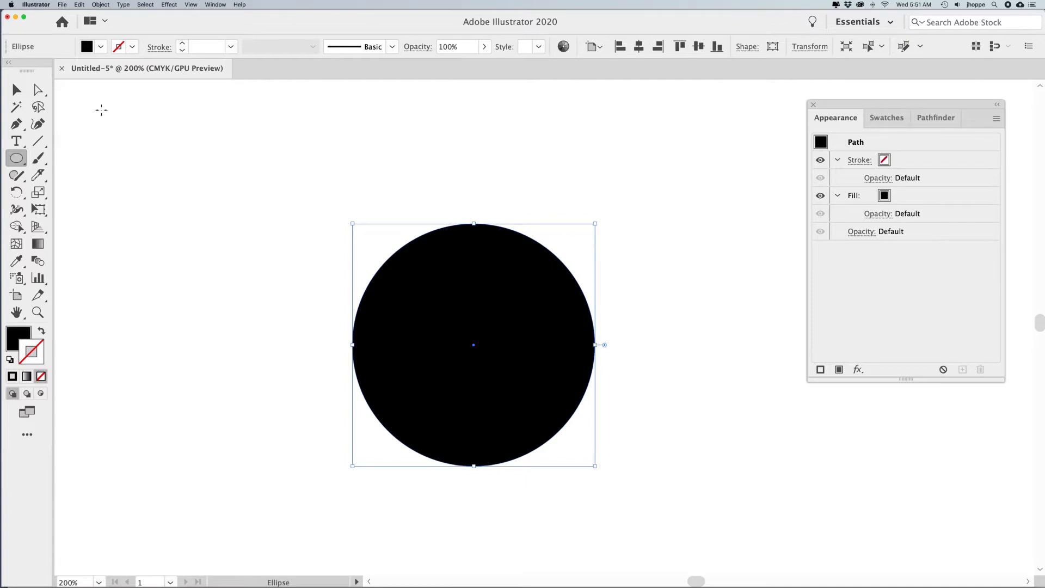
pyautogui.click(102, 47)
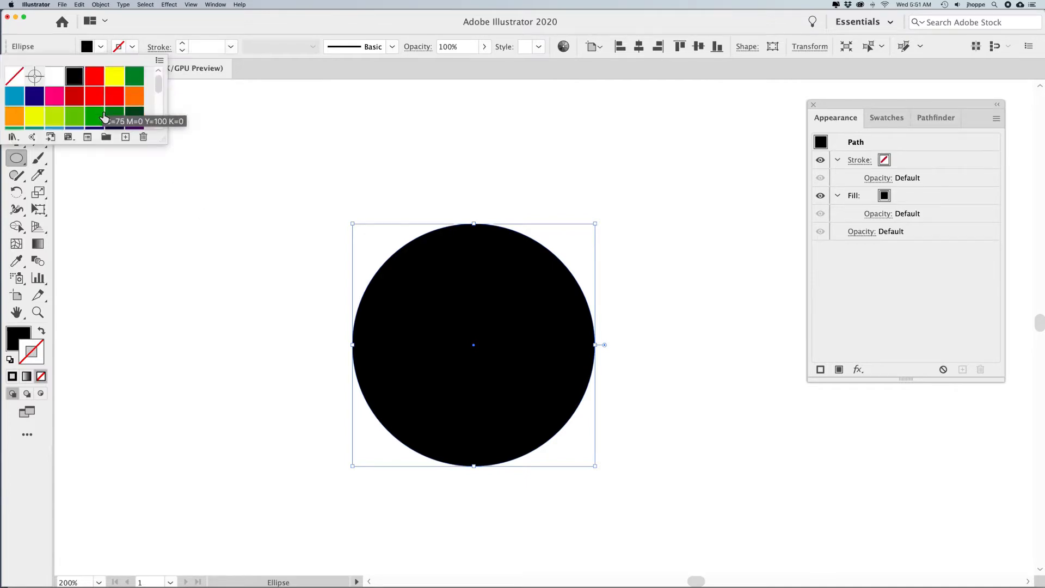
pyautogui.click(136, 103)
pyautogui.click(121, 187)
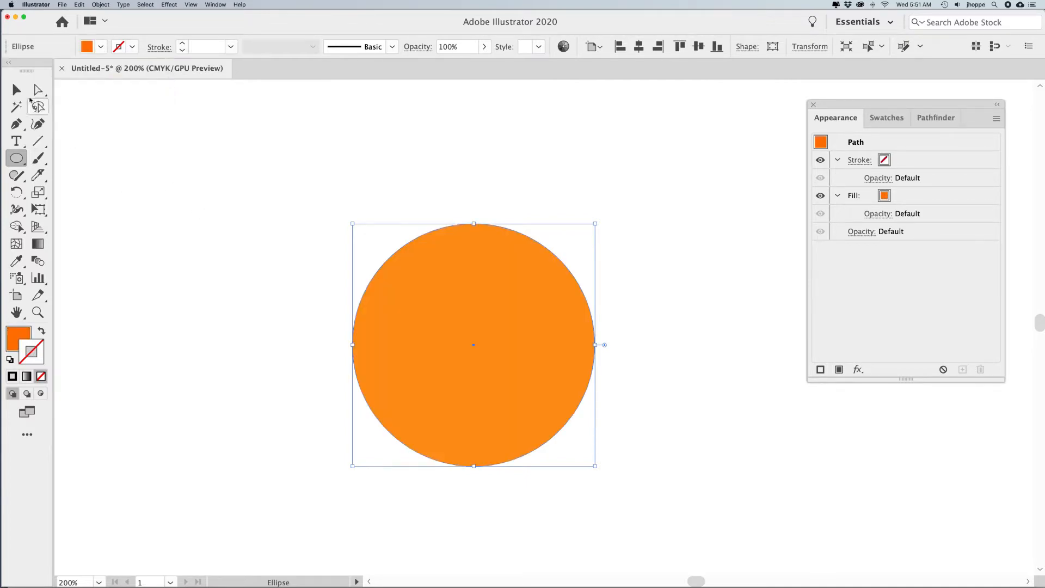
# Draw a horizontal line across the circle's top edge, extending past both sides, with a 0.5 pt black stroke, and roughly centre it over the circle
pyautogui.press('v')
pyautogui.click(37, 141)
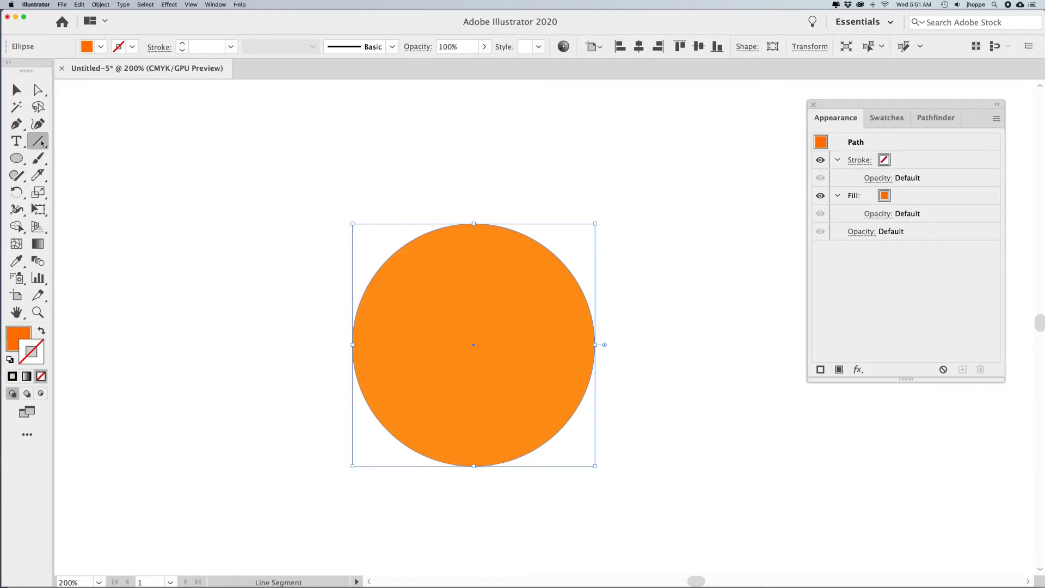
pyautogui.moveTo(328, 224); pyautogui.dragTo(648, 223)
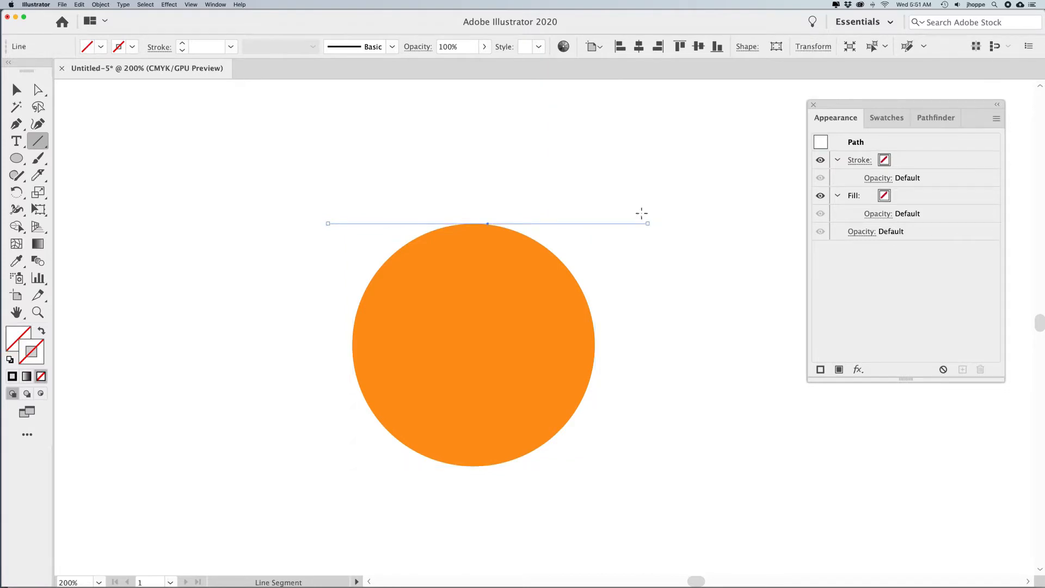
pyautogui.click(184, 44)
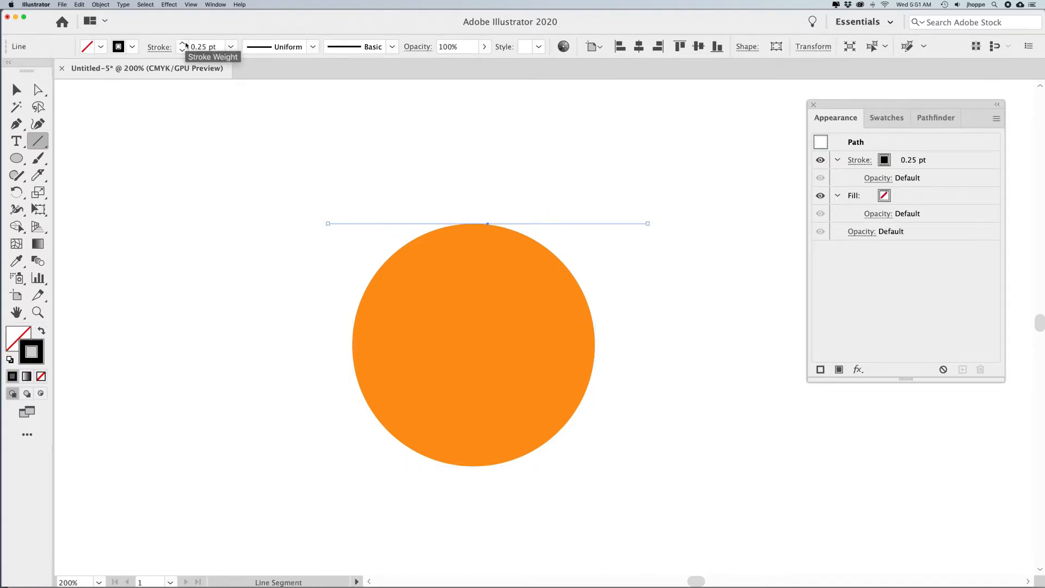
pyautogui.click(184, 44)
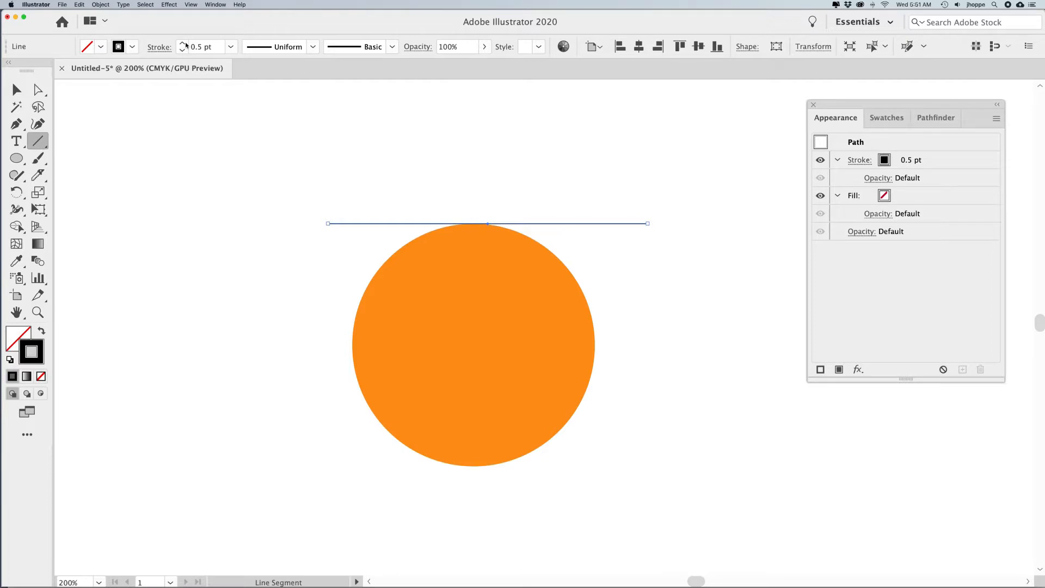
pyautogui.press('v')
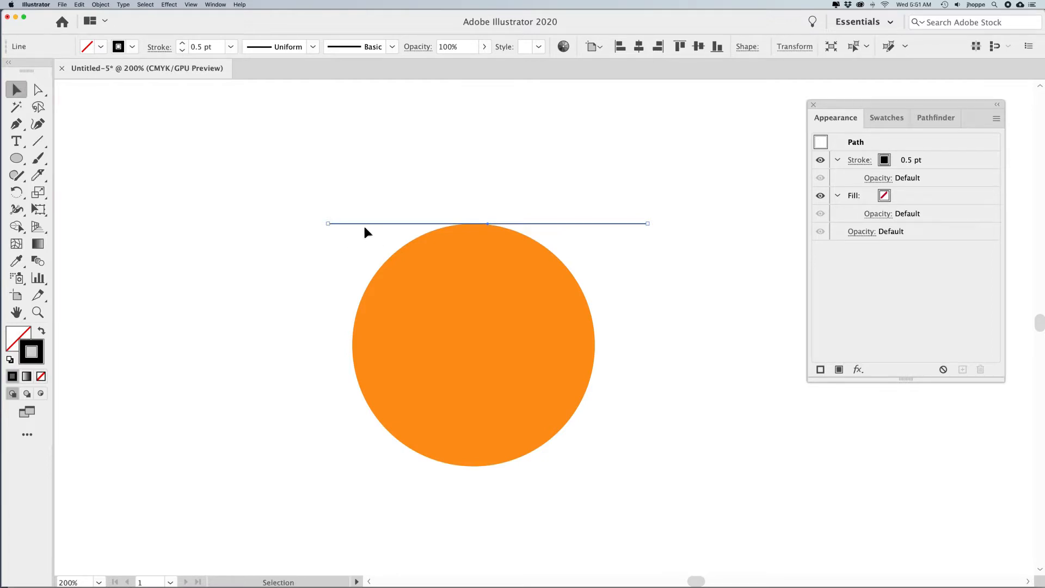
pyautogui.moveTo(358, 223); pyautogui.dragTo(349, 224)
pyautogui.click(266, 218)
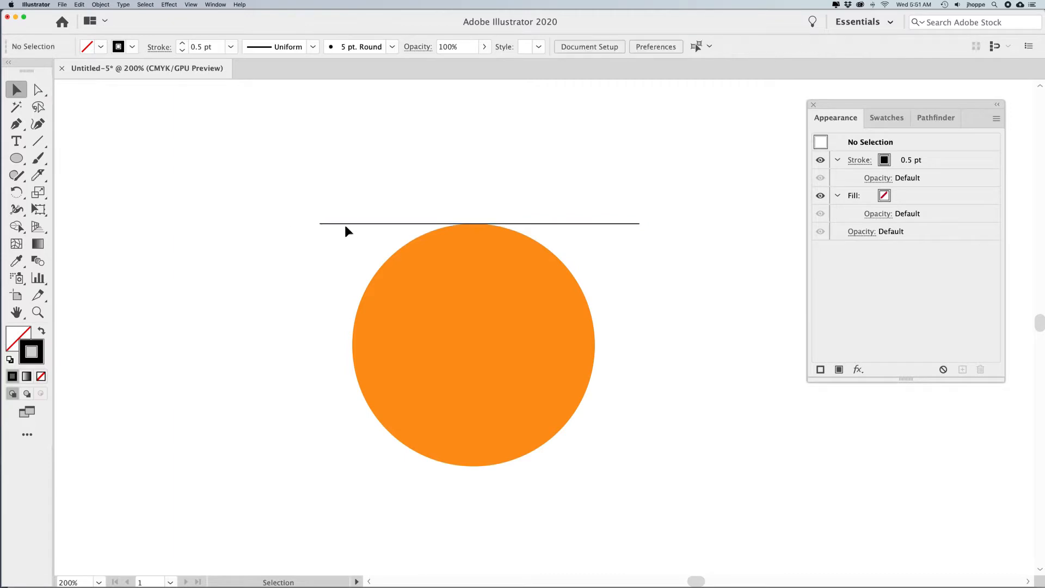
# Copy the line a short distance straight down and repeat the copy until evenly spaced lines extend just past the circle's bottom
pyautogui.click(344, 224)
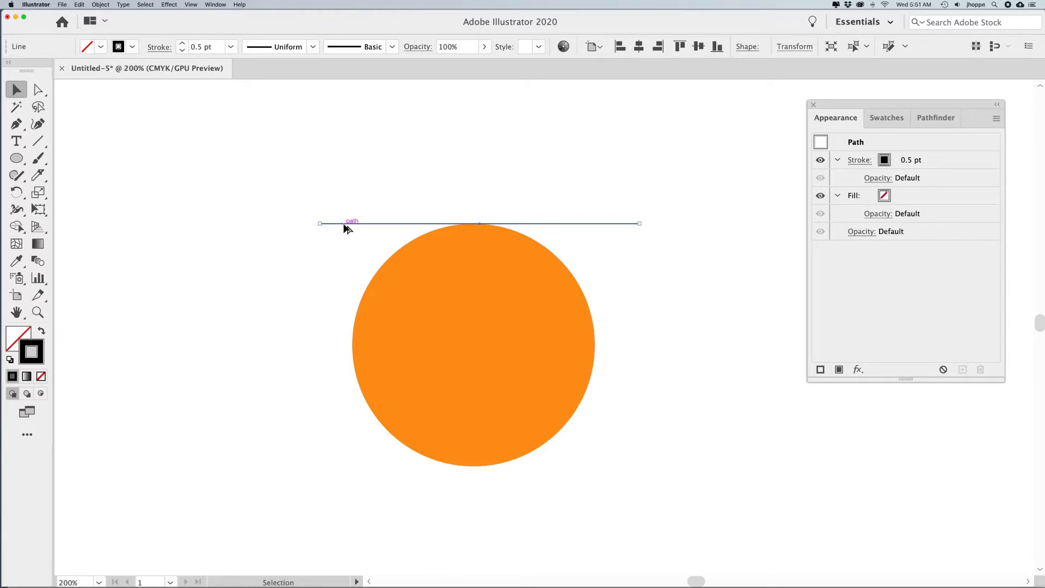
pyautogui.moveTo(343, 224); pyautogui.dragTo(344, 244)
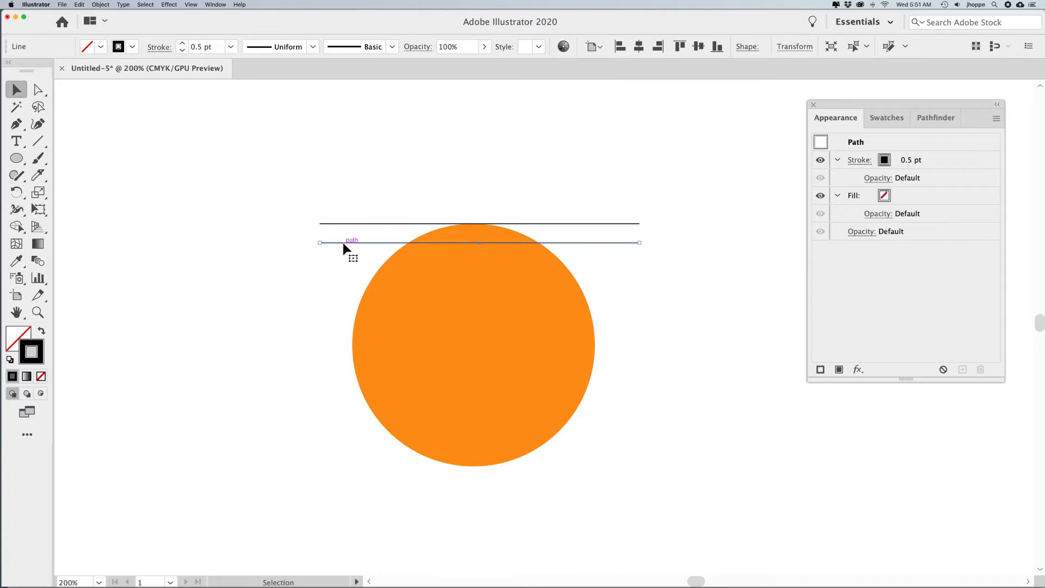
pyautogui.press('super')
pyautogui.press('super+d')
pyautogui.press('super+d')
pyautogui.press('super+d')
pyautogui.press('super+d')
pyautogui.press('super+d')
pyautogui.press('super+d')
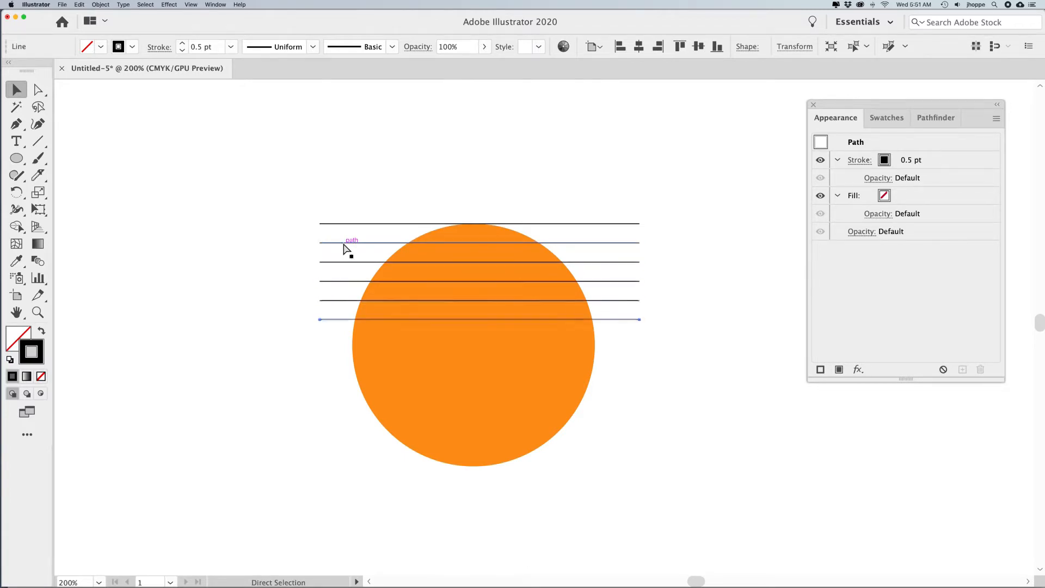
pyautogui.press('super+d')
pyautogui.press('super+d')
pyautogui.press('super+d')
pyautogui.press('super+d')
pyautogui.press('super+d')
pyautogui.press('super+d')
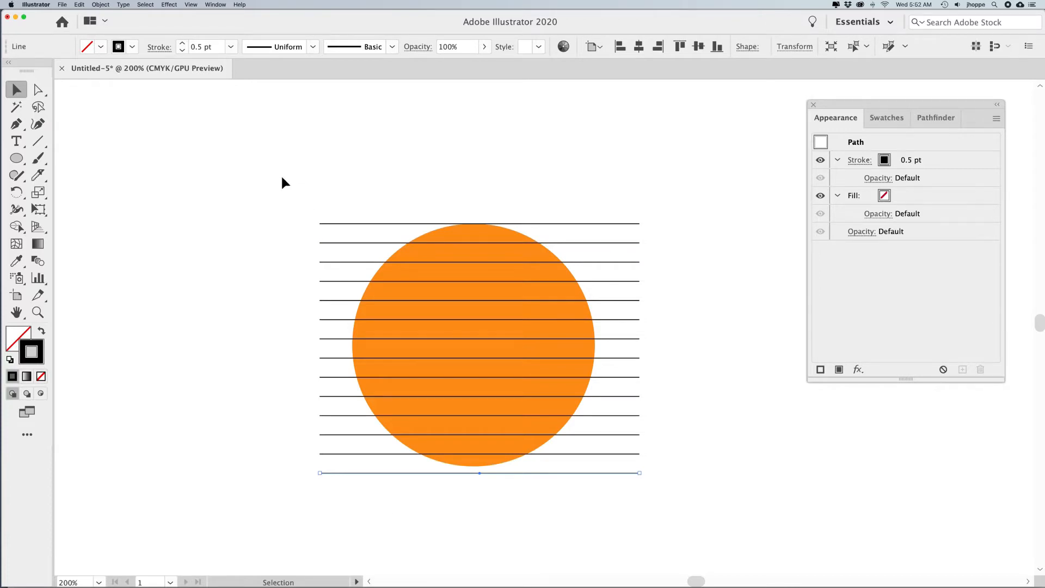
# Select all the lines and compress the stack vertically so its first and last lines touch the circle's top and bottom edges
pyautogui.moveTo(330, 488); pyautogui.dragTo(330, 492)
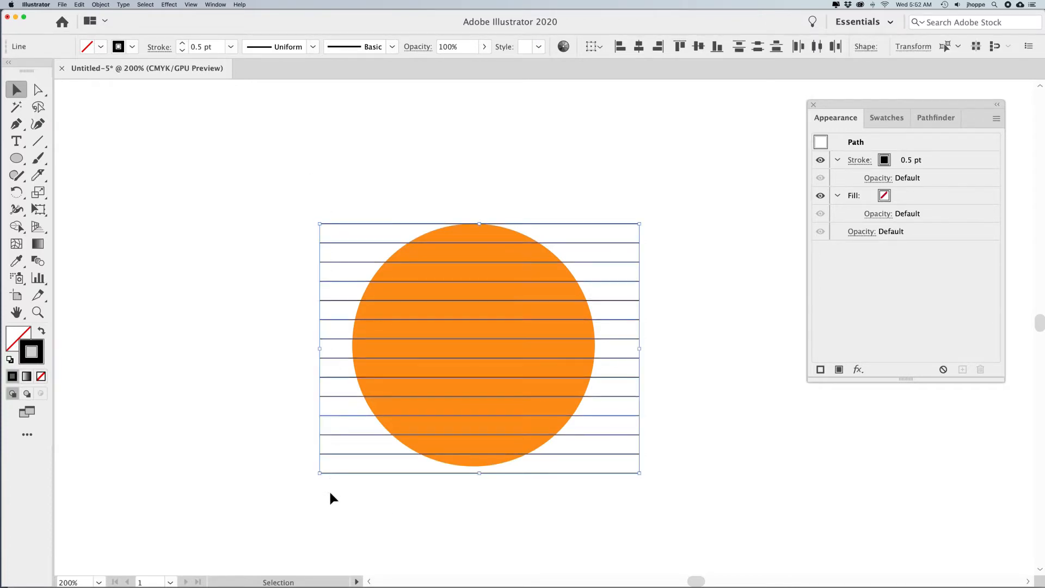
pyautogui.moveTo(481, 474); pyautogui.dragTo(481, 466)
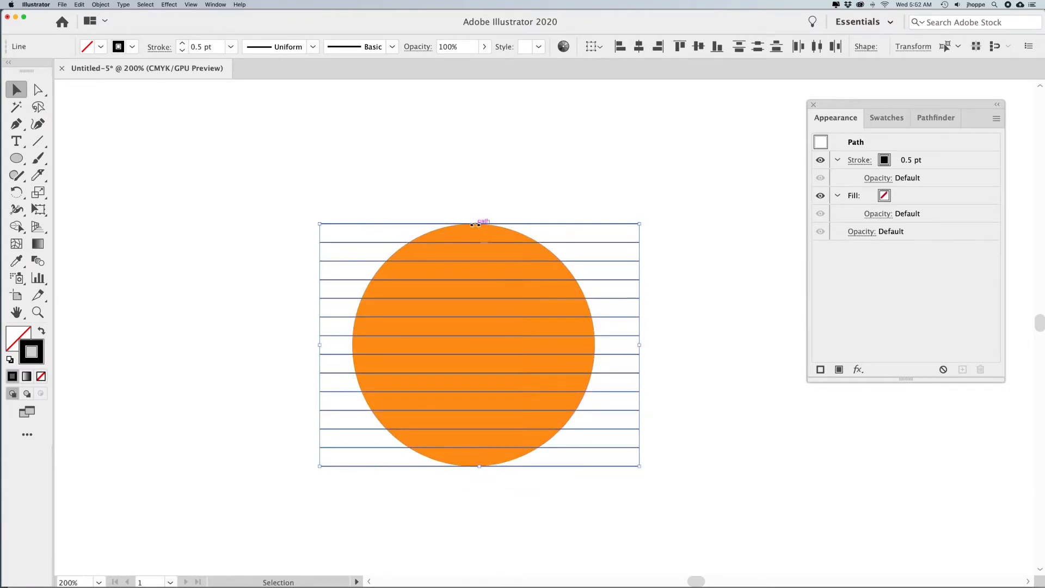
pyautogui.moveTo(480, 223); pyautogui.dragTo(481, 224)
# Divide the circle along the lines with Pathfinder Divide and ungroup the resulting strips
pyautogui.moveTo(249, 208); pyautogui.dragTo(702, 520)
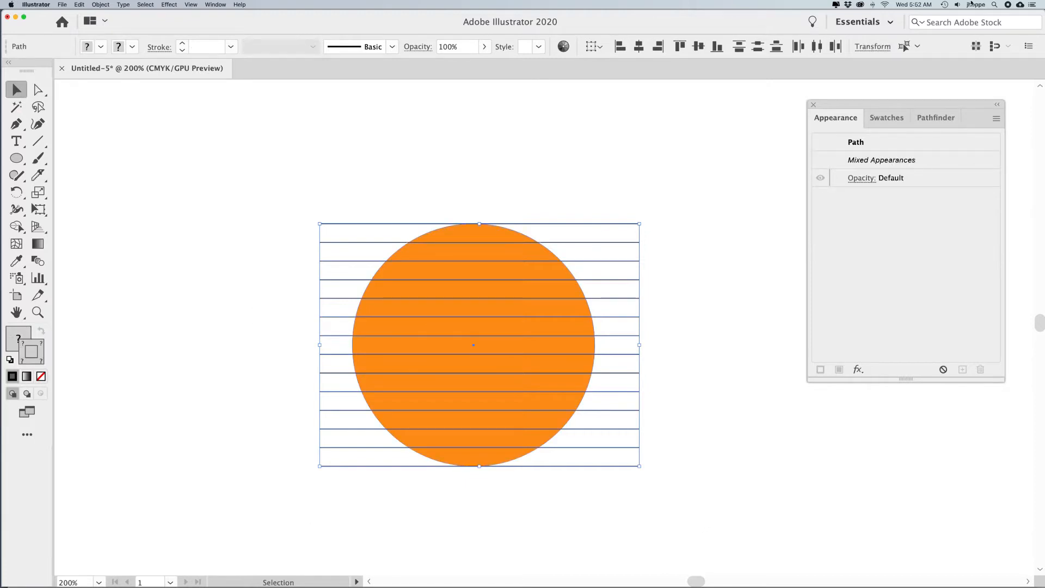
pyautogui.click(936, 118)
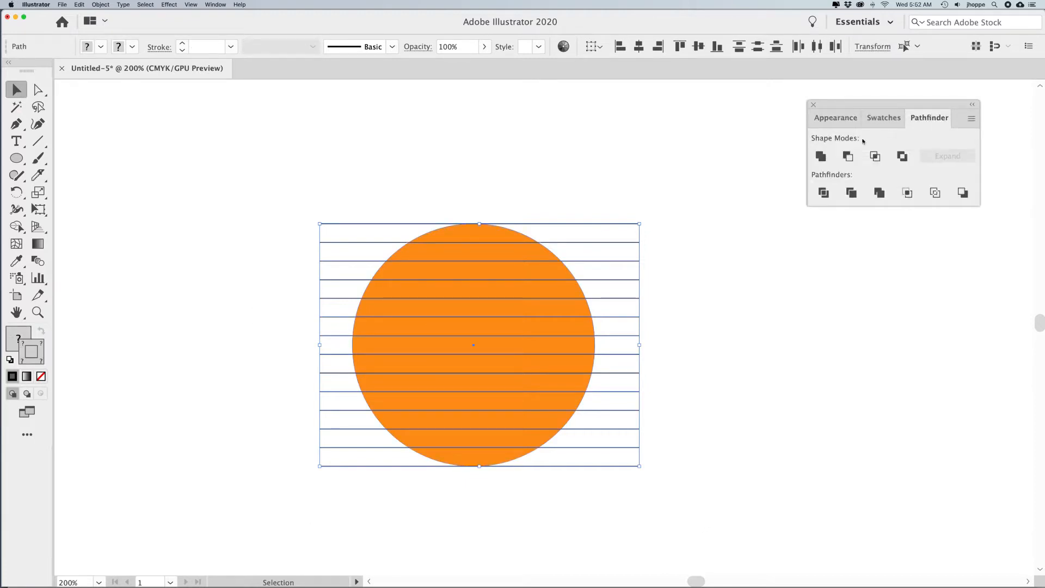
pyautogui.click(823, 193)
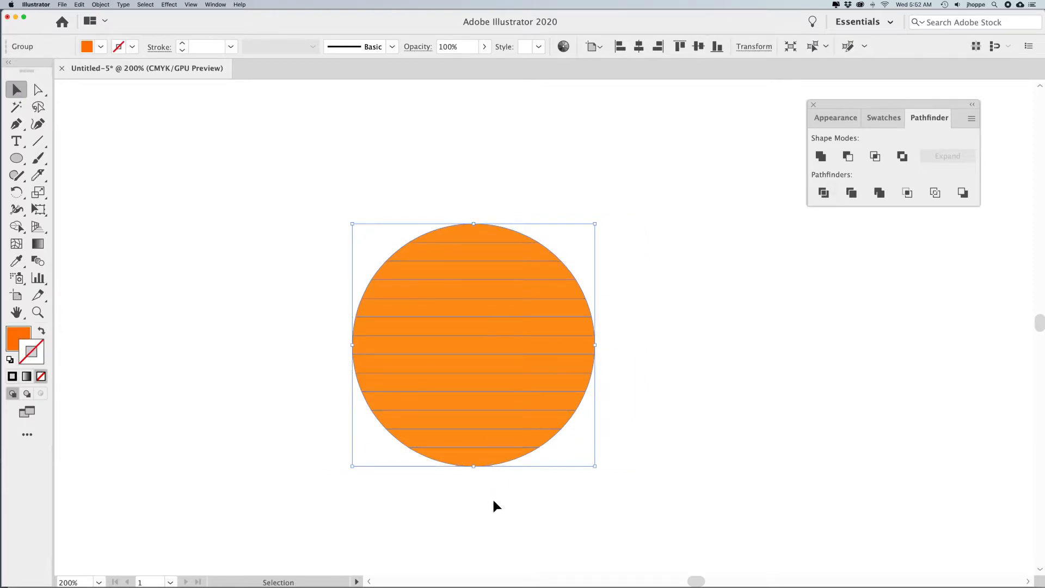
pyautogui.click(111, 5)
pyautogui.click(108, 51)
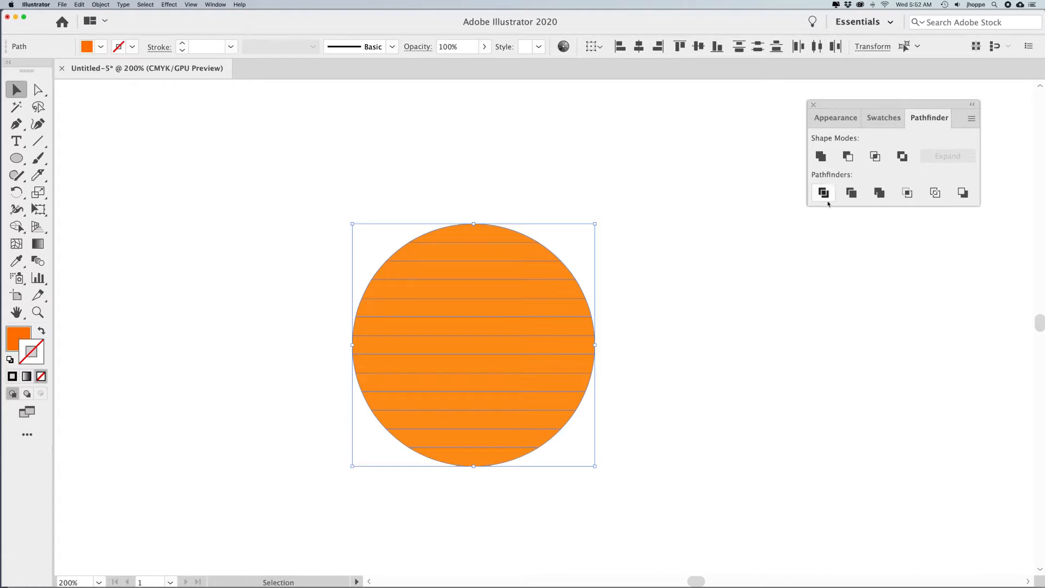
pyautogui.click(668, 179)
# Select every other strip, beginning with the topmost one, and darken their orange fill by setting K to 24%
pyautogui.click(475, 232)
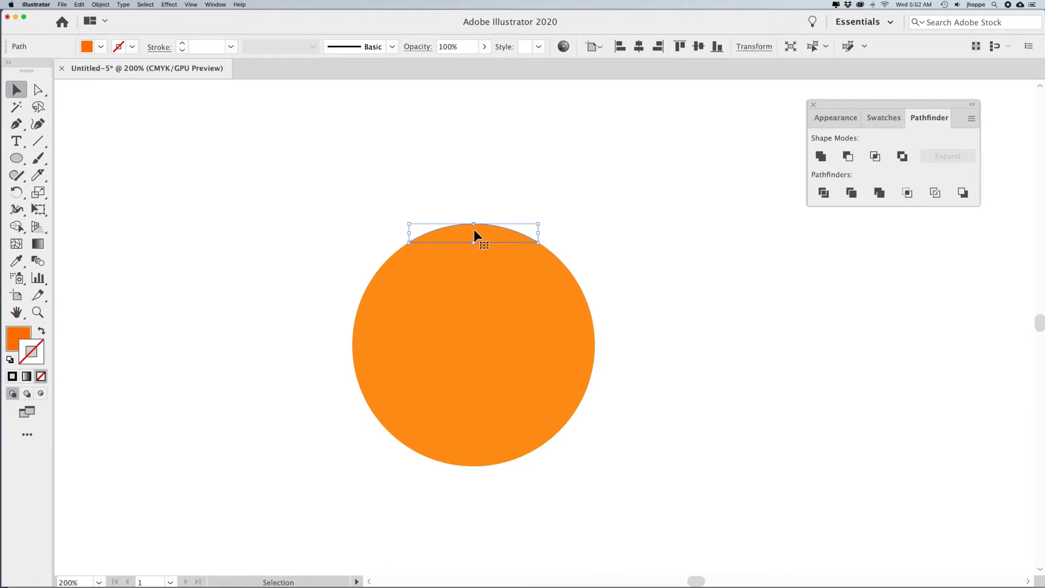
pyautogui.keyDown('shift'); pyautogui.click(479, 264); pyautogui.keyUp('shift')
pyautogui.keyDown('shift'); pyautogui.click(480, 304); pyautogui.keyUp('shift')
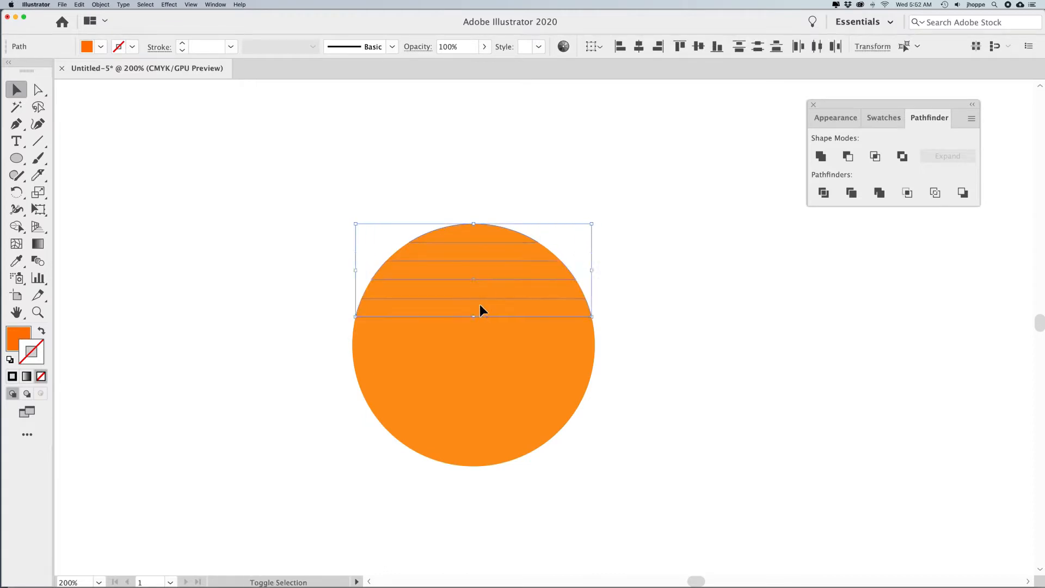
pyautogui.keyDown('shift'); pyautogui.click(476, 345); pyautogui.keyUp('shift')
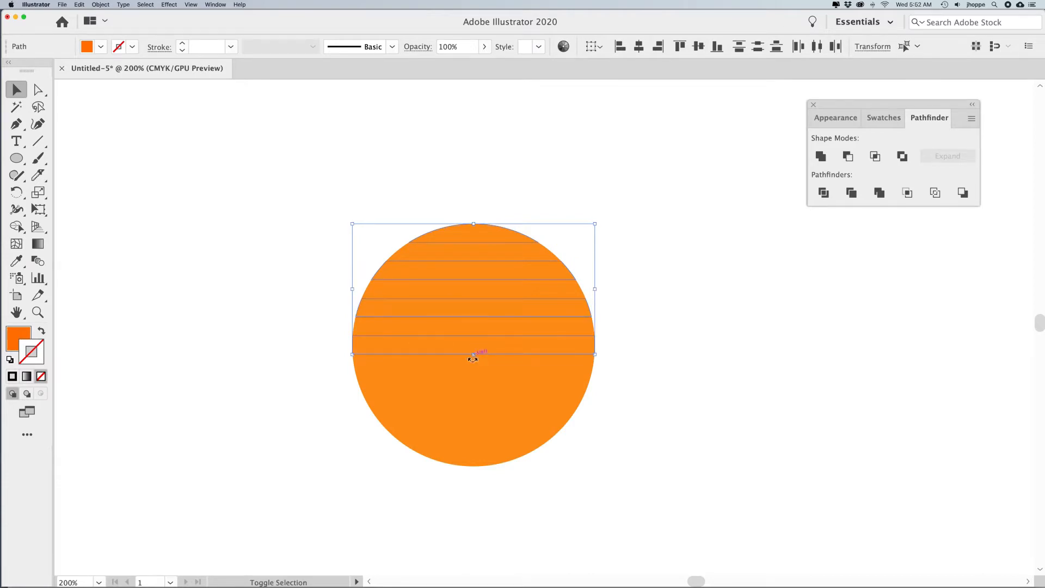
pyautogui.keyDown('shift'); pyautogui.click(474, 384); pyautogui.keyUp('shift')
pyautogui.keyDown('shift'); pyautogui.click(473, 400); pyautogui.keyUp('shift')
pyautogui.keyDown('shift'); pyautogui.click(472, 415); pyautogui.keyUp('shift')
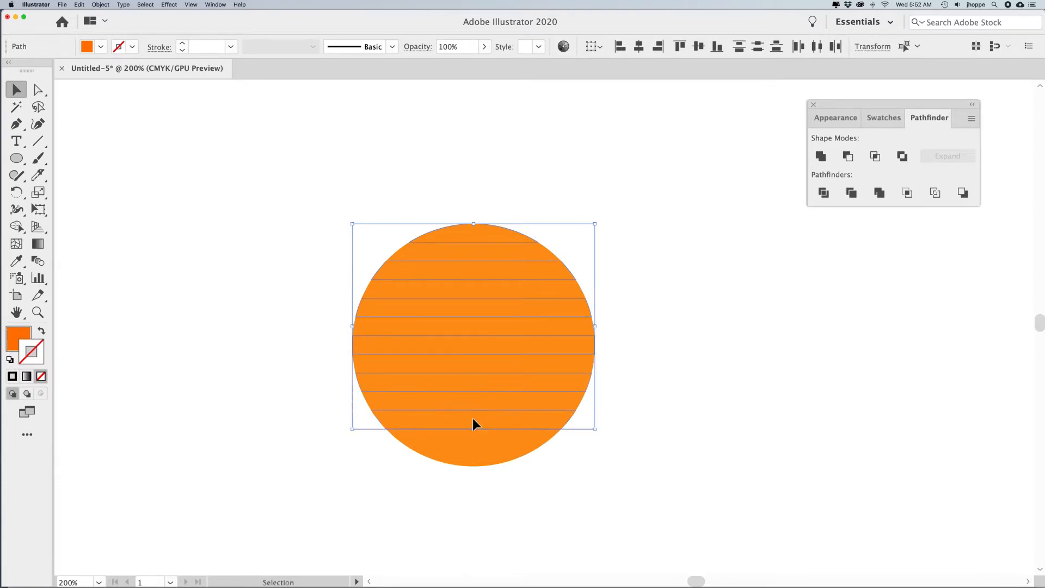
pyautogui.keyDown('shift'); pyautogui.click(477, 462); pyautogui.keyUp('shift')
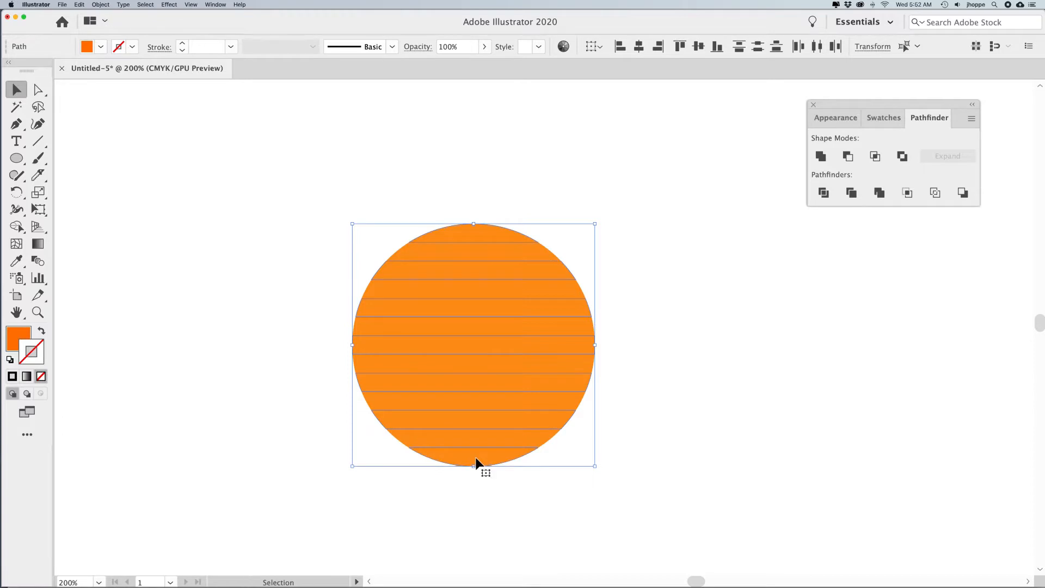
pyautogui.click(14, 338)
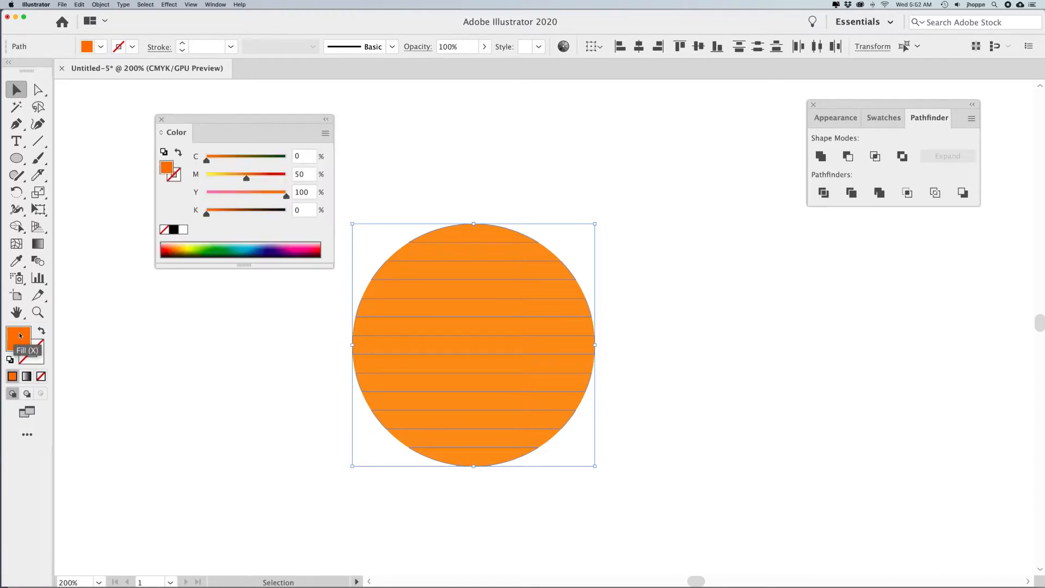
pyautogui.moveTo(215, 216); pyautogui.dragTo(227, 215)
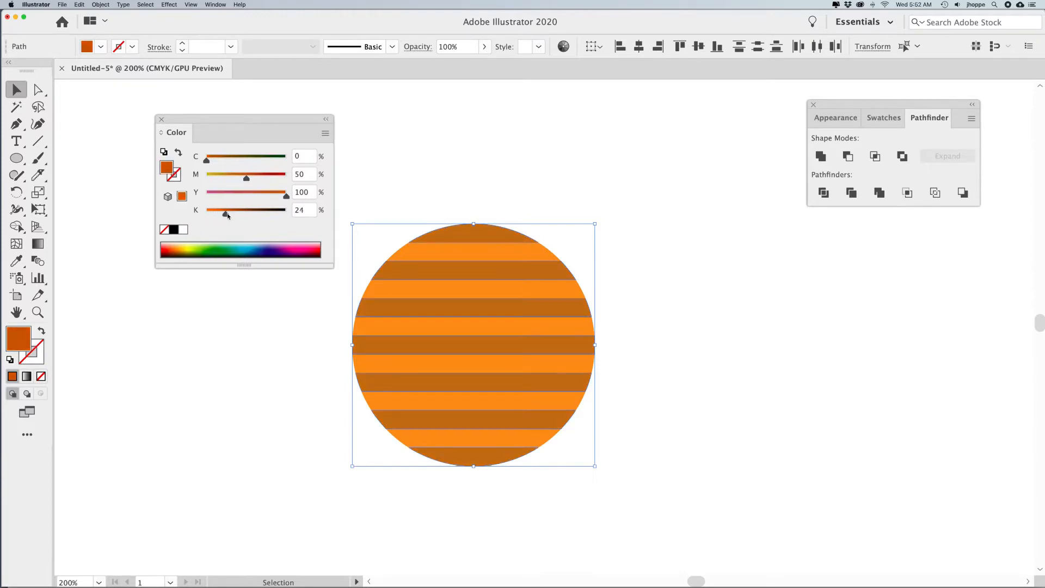
pyautogui.click(162, 119)
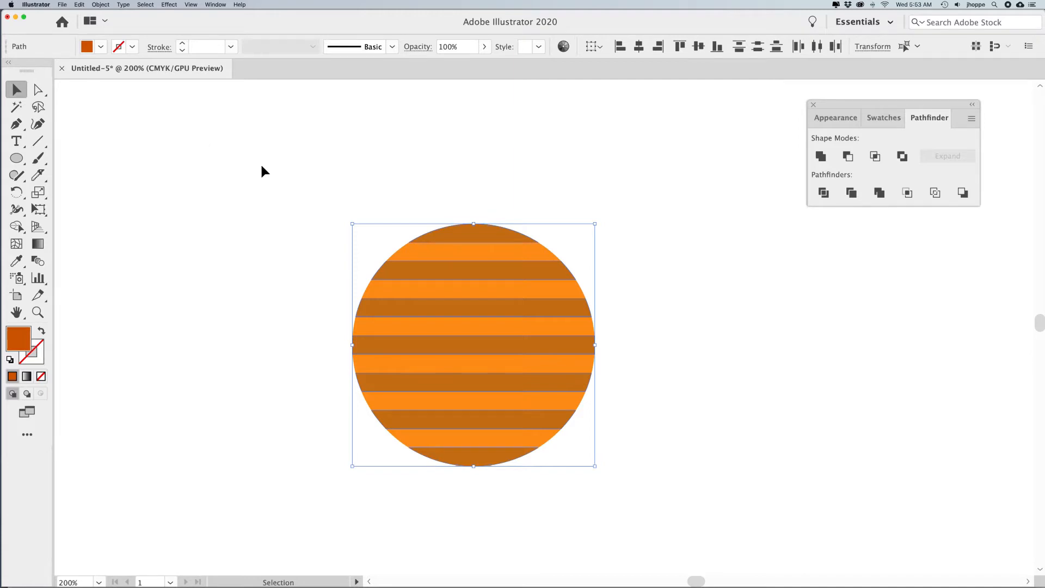
# Apply a 3D Rotate effect with the Isometric Top position to the dark orange strips
pyautogui.click(836, 118)
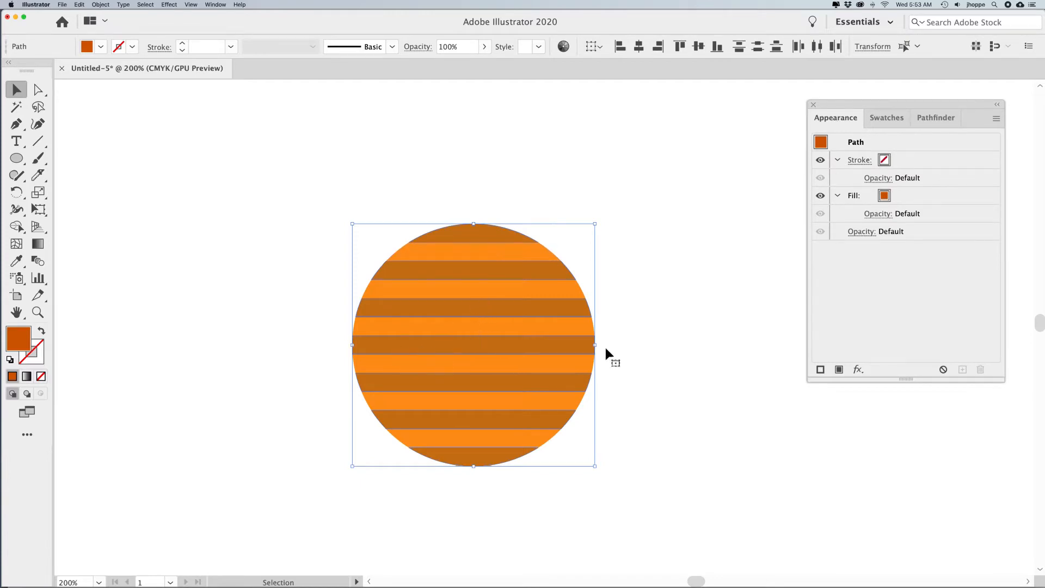
pyautogui.click(860, 373)
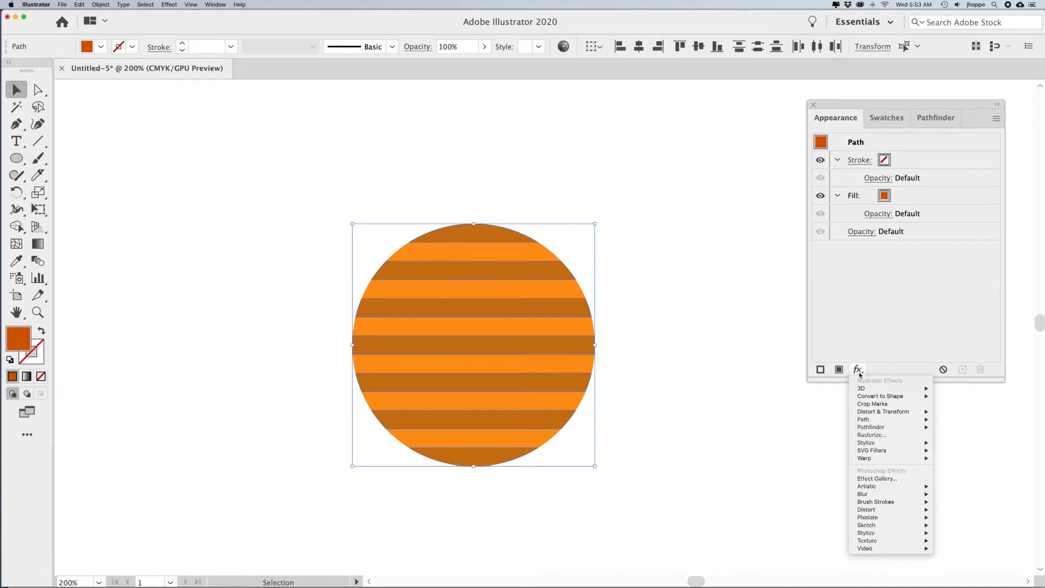
pyautogui.moveTo(862, 389)
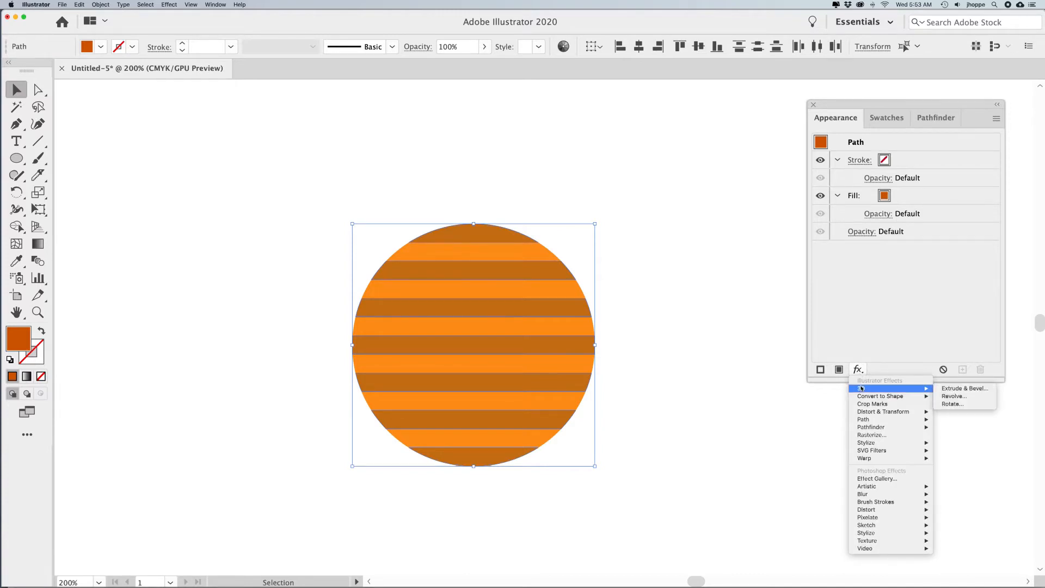
pyautogui.click(949, 405)
pyautogui.click(711, 145)
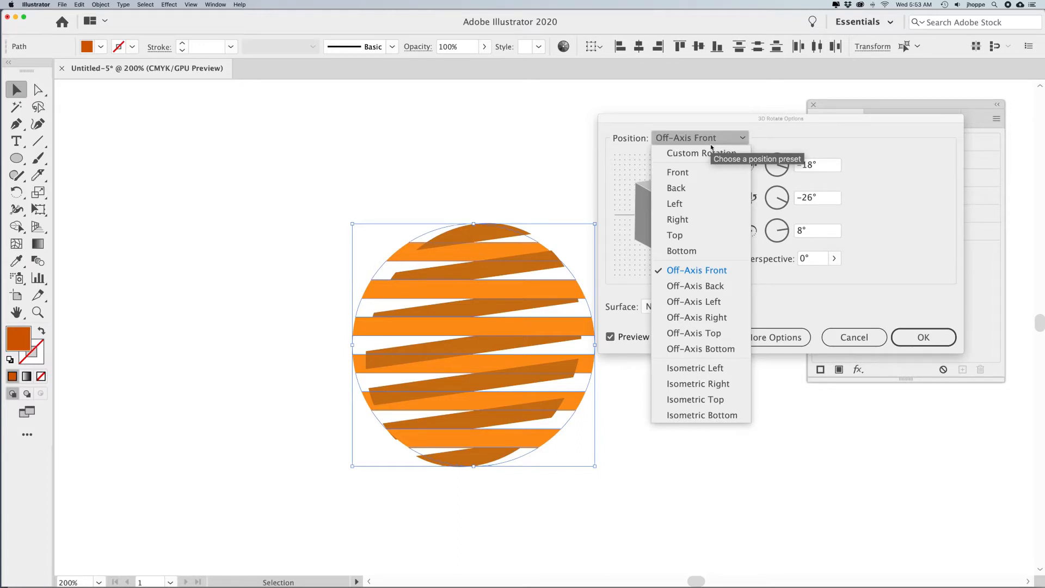
pyautogui.click(709, 401)
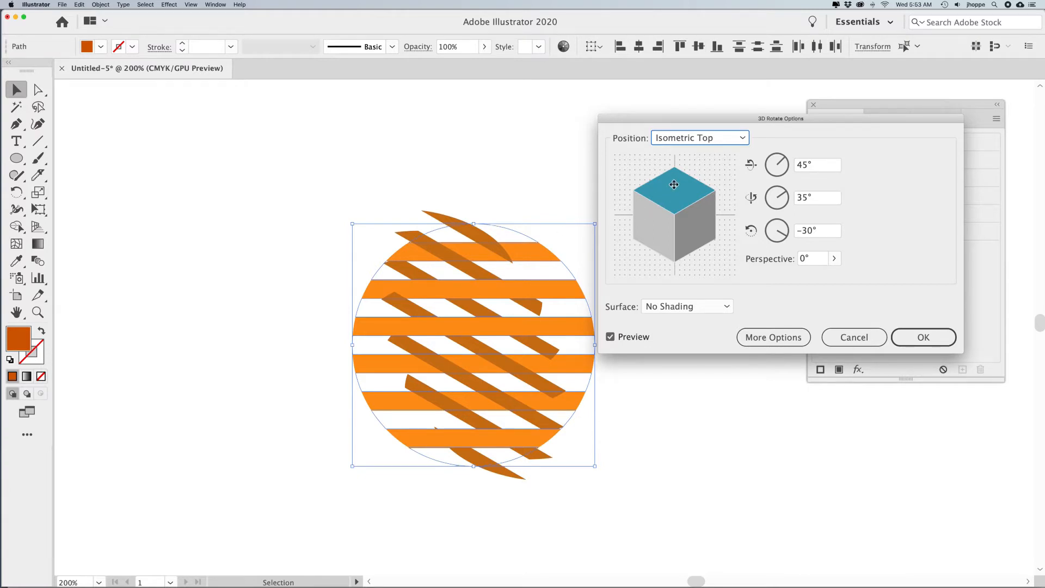
pyautogui.click(931, 337)
pyautogui.click(595, 189)
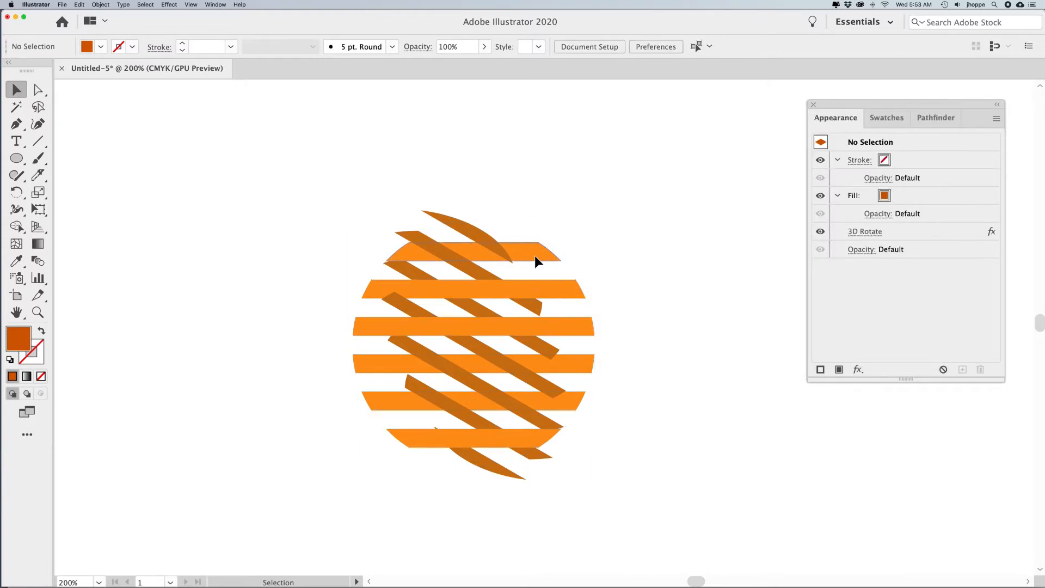
# Select the six light orange strips and apply a 3D Rotate effect with the Isometric Left position to them
pyautogui.click(540, 255)
pyautogui.keyDown('shift'); pyautogui.click(563, 295); pyautogui.keyUp('shift')
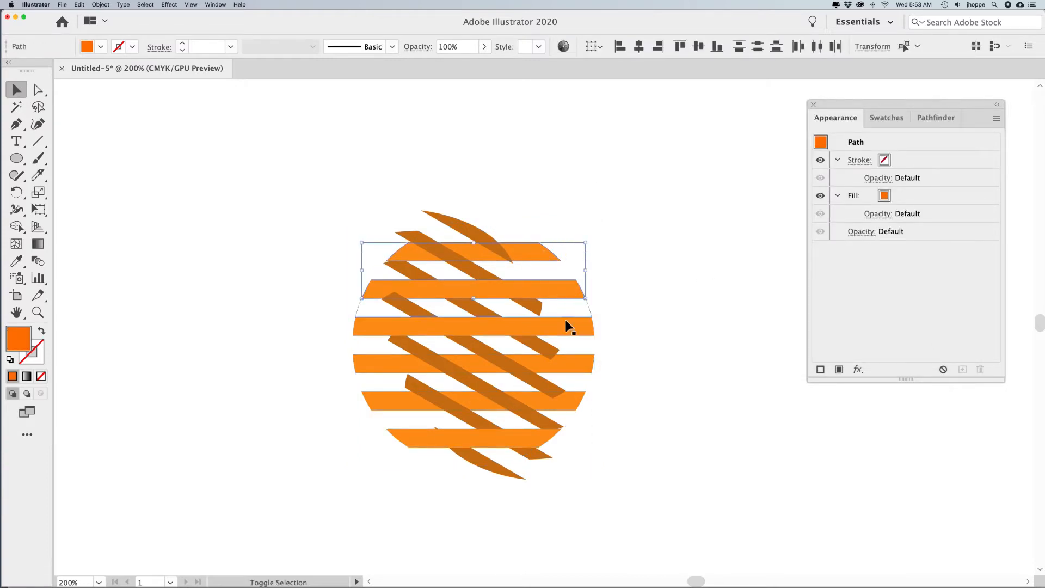
pyautogui.keyDown('shift'); pyautogui.click(568, 330); pyautogui.keyUp('shift')
pyautogui.keyDown('shift'); pyautogui.click(577, 369); pyautogui.keyUp('shift')
pyautogui.keyDown('shift'); pyautogui.click(571, 405); pyautogui.keyUp('shift')
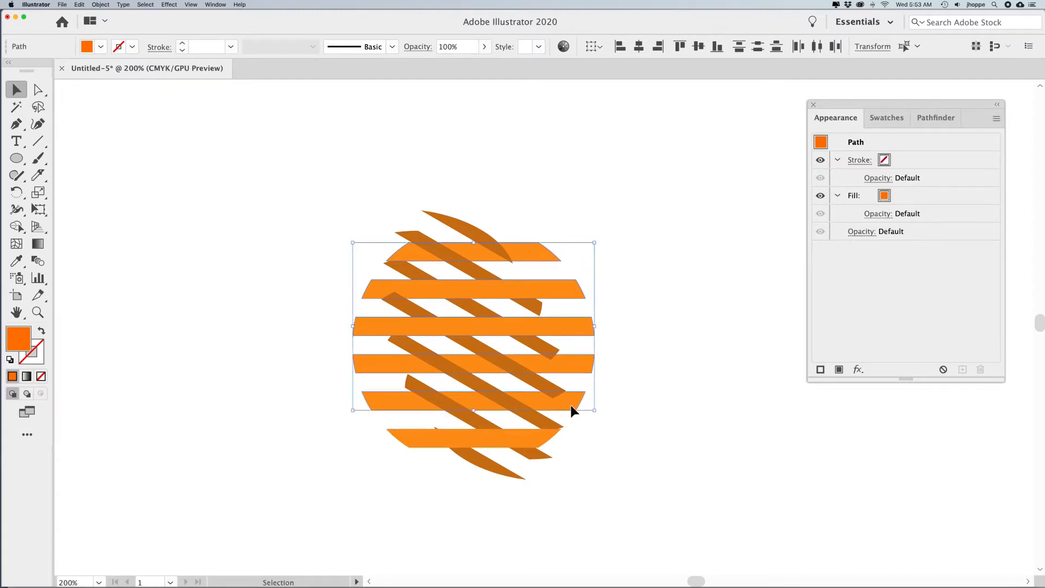
pyautogui.keyDown('shift'); pyautogui.click(537, 438); pyautogui.keyUp('shift')
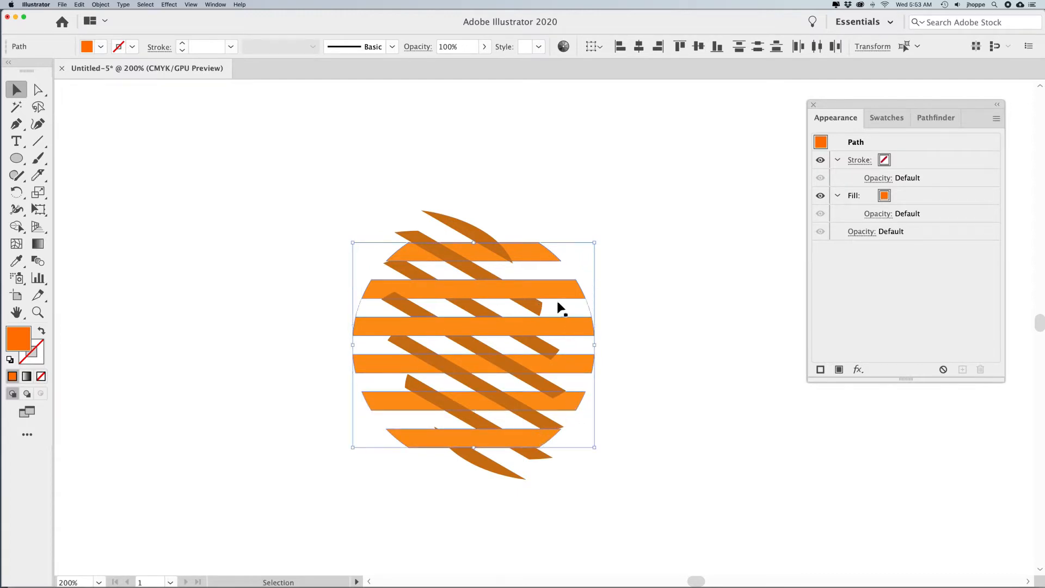
pyautogui.click(859, 370)
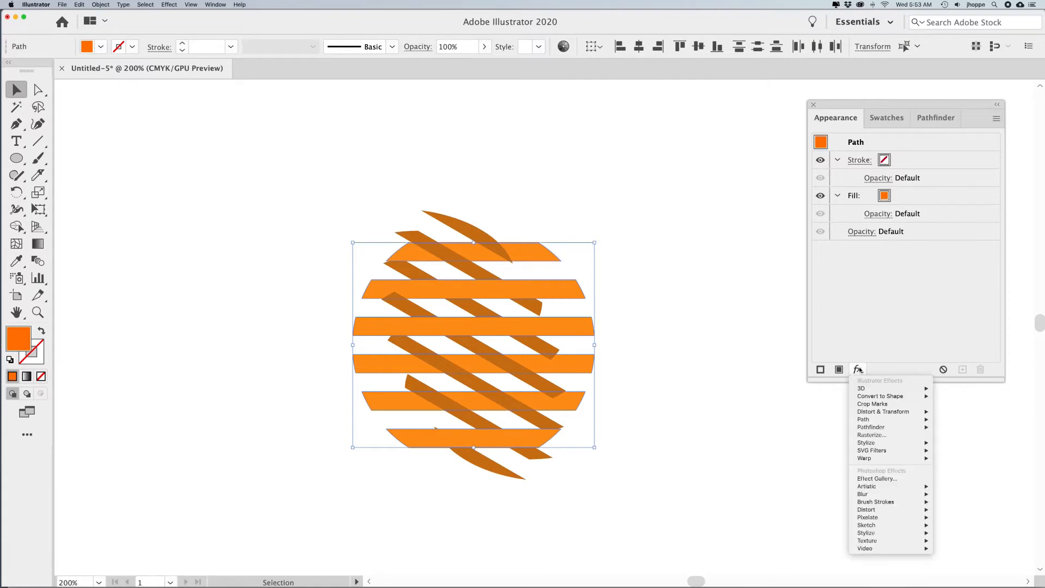
pyautogui.moveTo(860, 392)
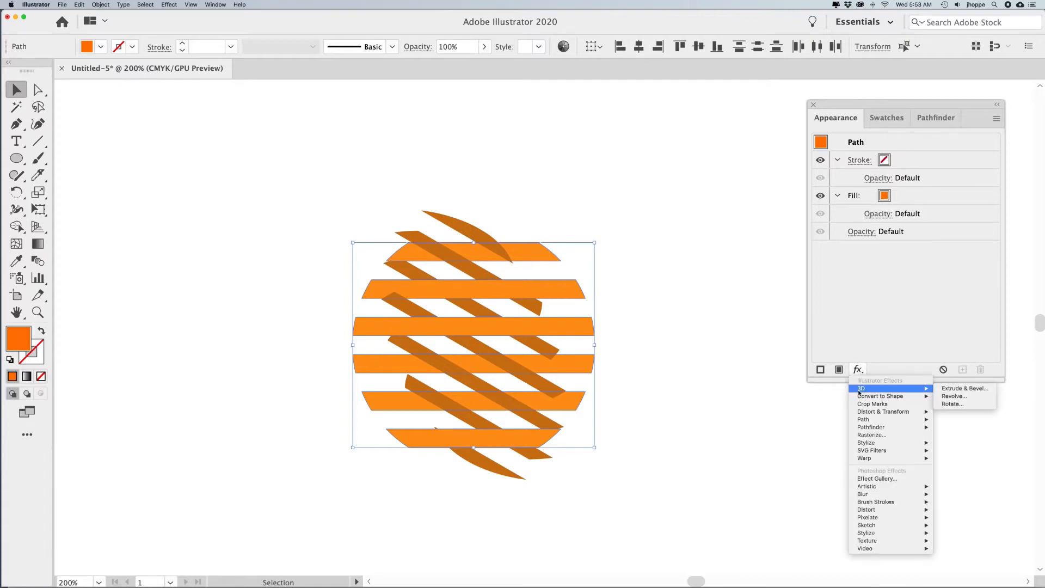
pyautogui.click(962, 404)
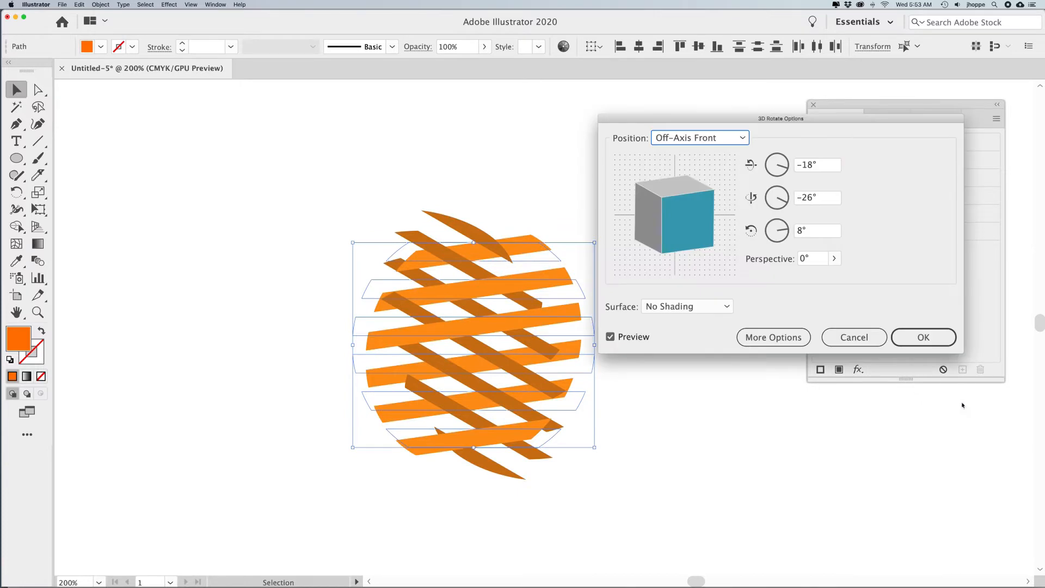
pyautogui.click(671, 137)
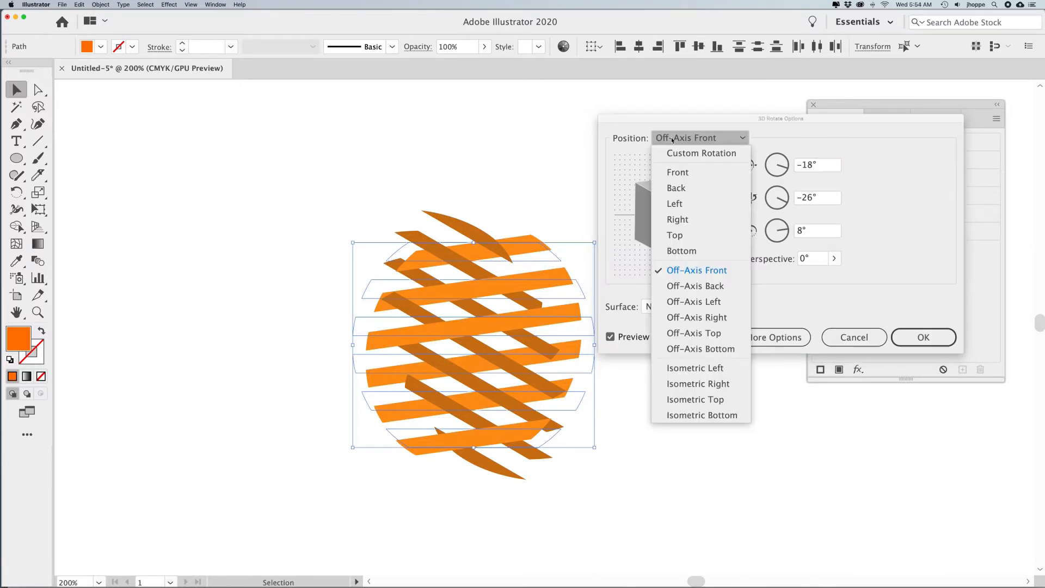
pyautogui.click(696, 368)
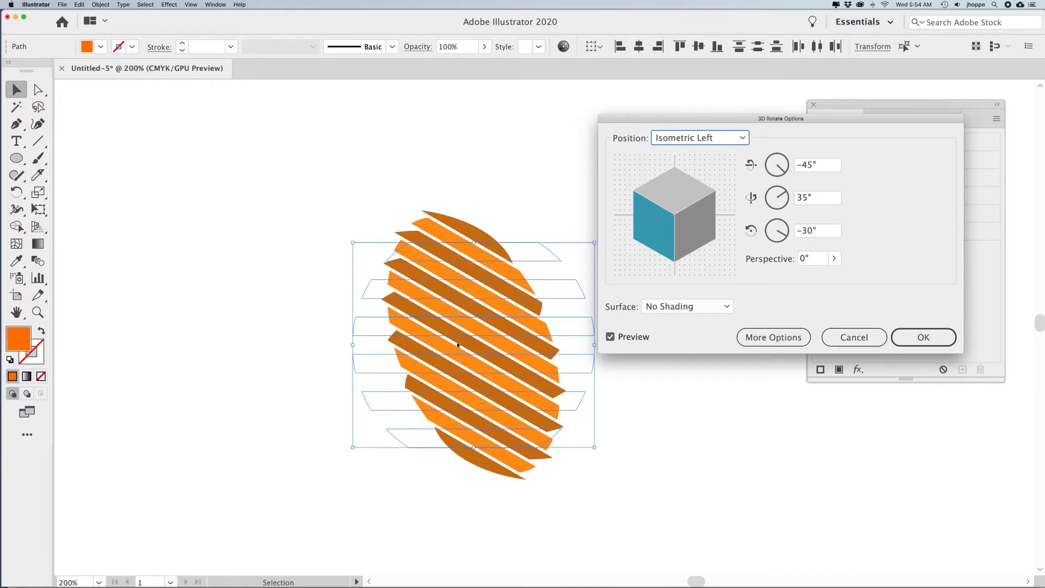
pyautogui.click(915, 338)
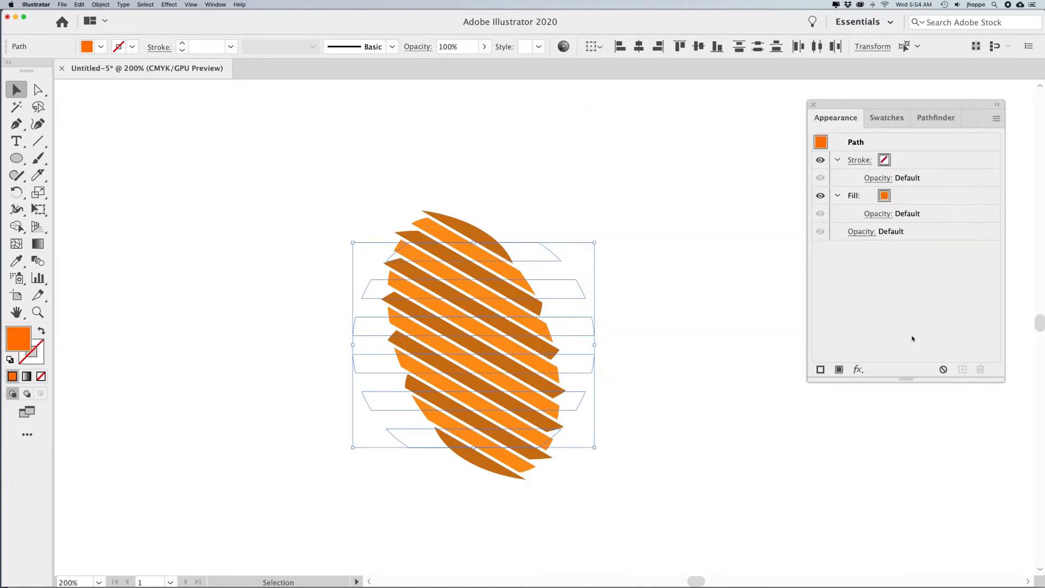
pyautogui.click(614, 258)
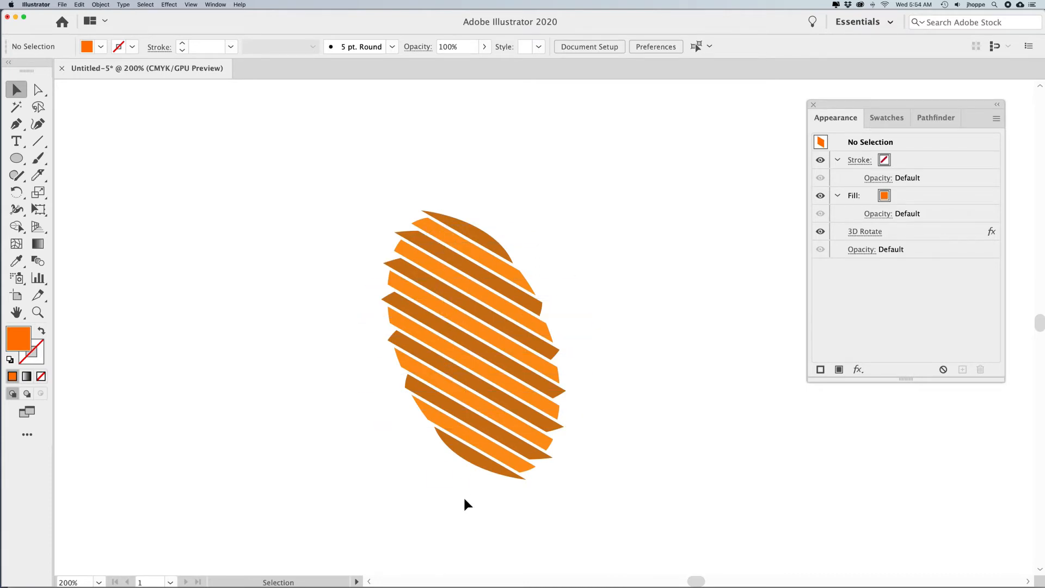
# Expand the appearance of all the strips while in Outline view, and return to Preview mode
pyautogui.click(190, 4)
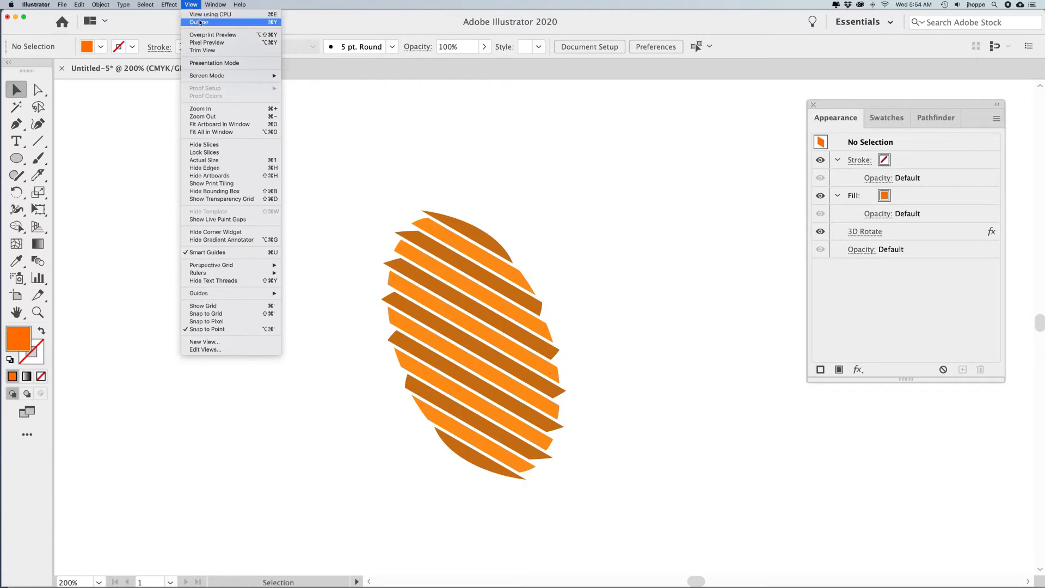
pyautogui.click(200, 22)
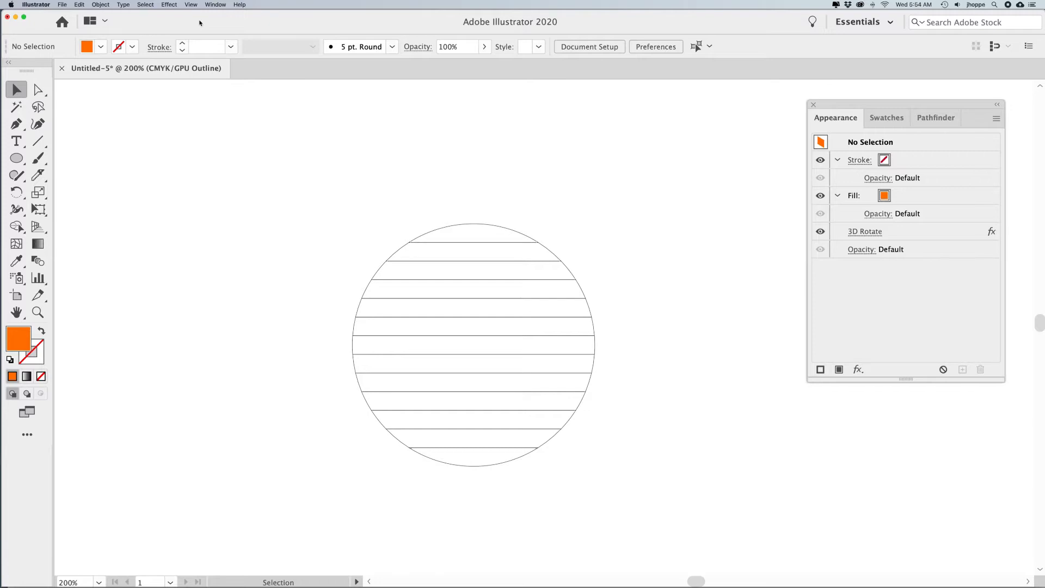
pyautogui.moveTo(232, 133); pyautogui.dragTo(669, 512)
pyautogui.click(101, 4)
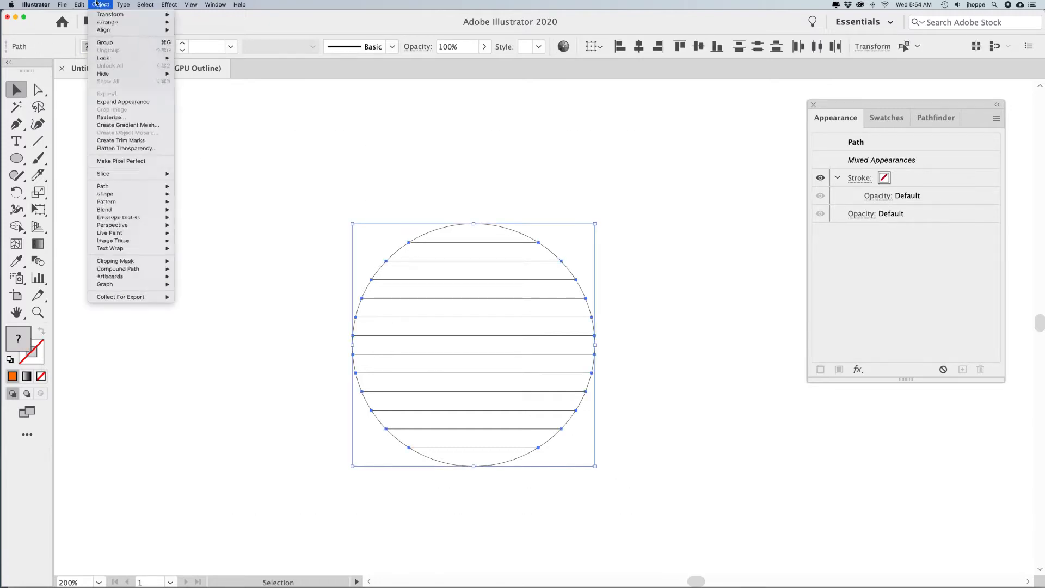
pyautogui.click(120, 104)
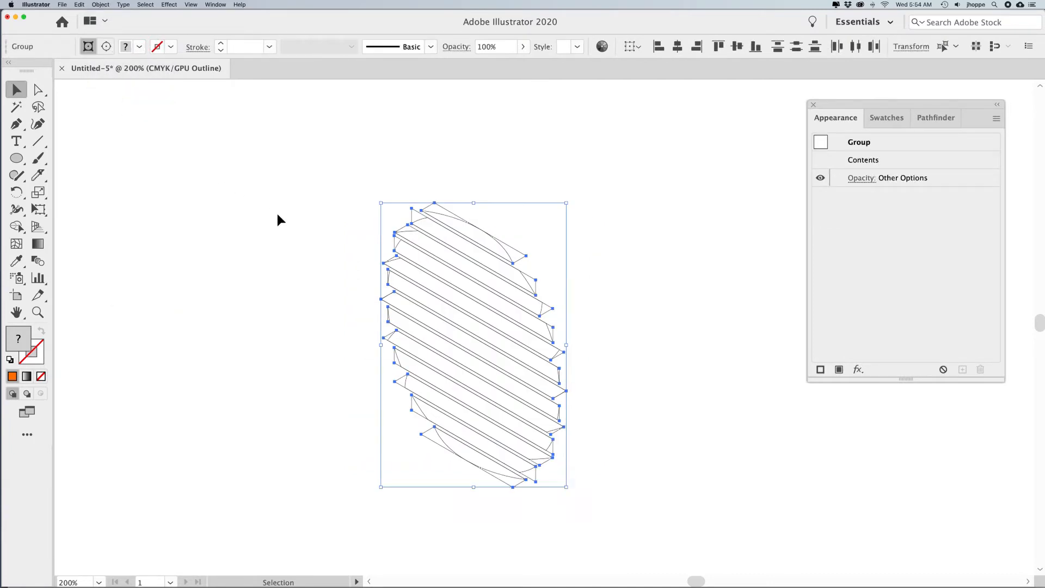
pyautogui.click(192, 4)
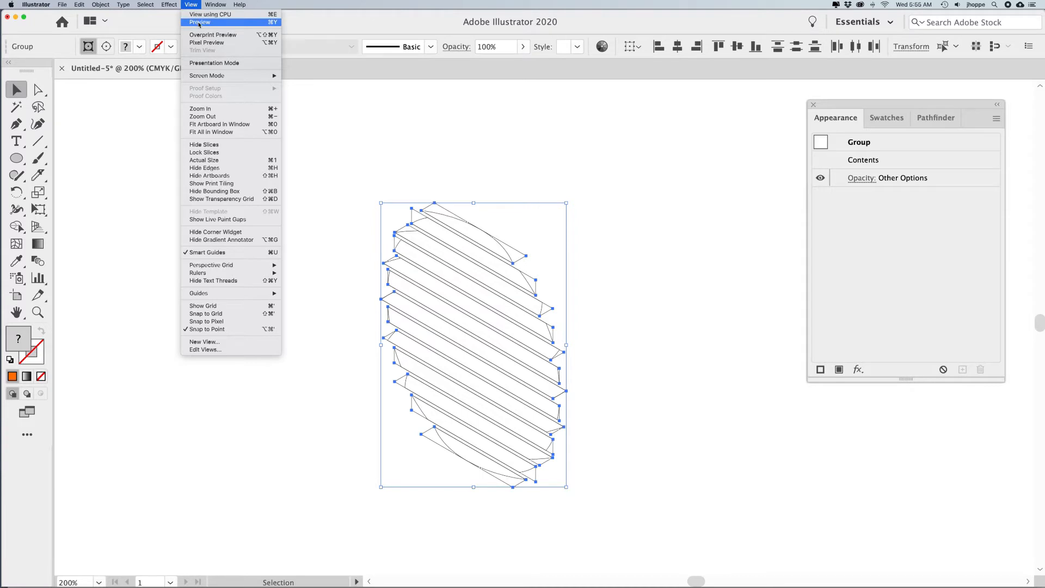
pyautogui.click(199, 22)
pyautogui.click(307, 198)
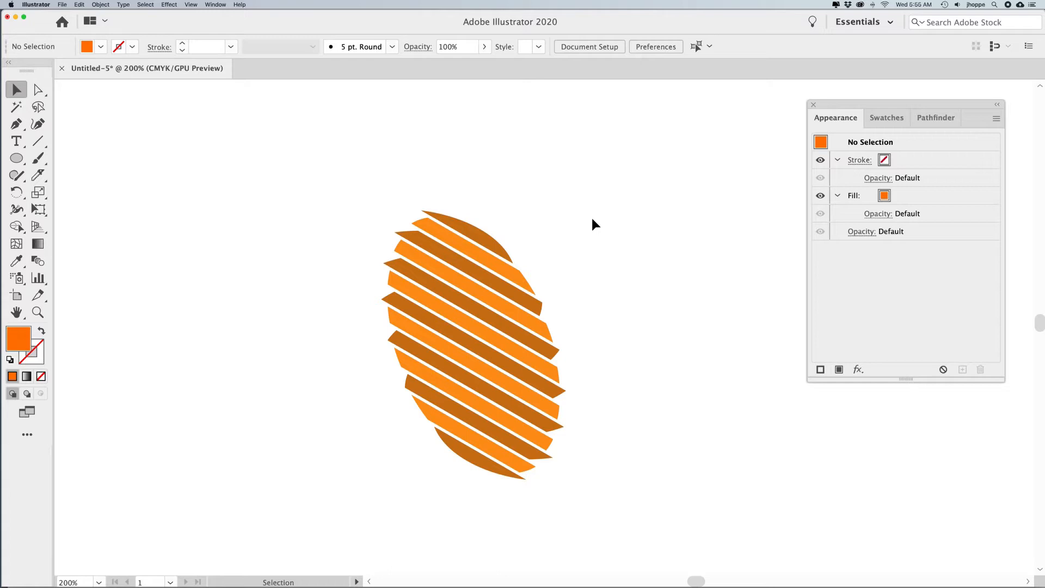
# Move the second, third and fourth strips up so each snaps corner to corner against the strip above, closing the gaps
pyautogui.moveTo(321, 162); pyautogui.dragTo(640, 389)
pyautogui.moveTo(429, 208); pyautogui.dragTo(416, 194)
pyautogui.moveTo(398, 233); pyautogui.dragTo(372, 204)
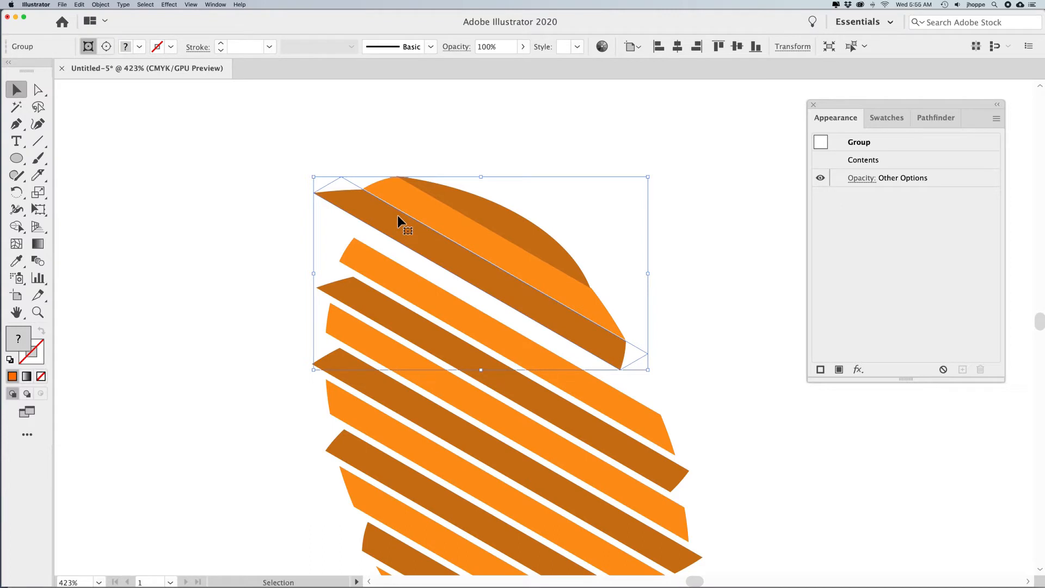
pyautogui.click(763, 318)
pyautogui.moveTo(516, 355); pyautogui.dragTo(475, 299)
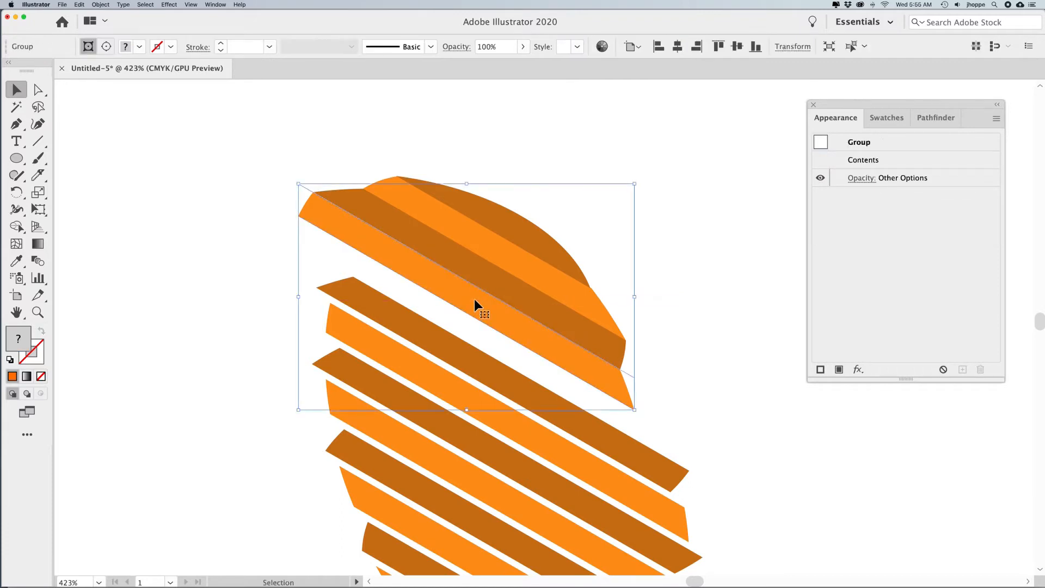
pyautogui.click(757, 401)
# Snap the fifth, sixth and seventh strips against the lower edges of the strips above them to continue the fold
pyautogui.moveTo(456, 357); pyautogui.dragTo(403, 295)
pyautogui.moveTo(424, 360); pyautogui.dragTo(357, 290)
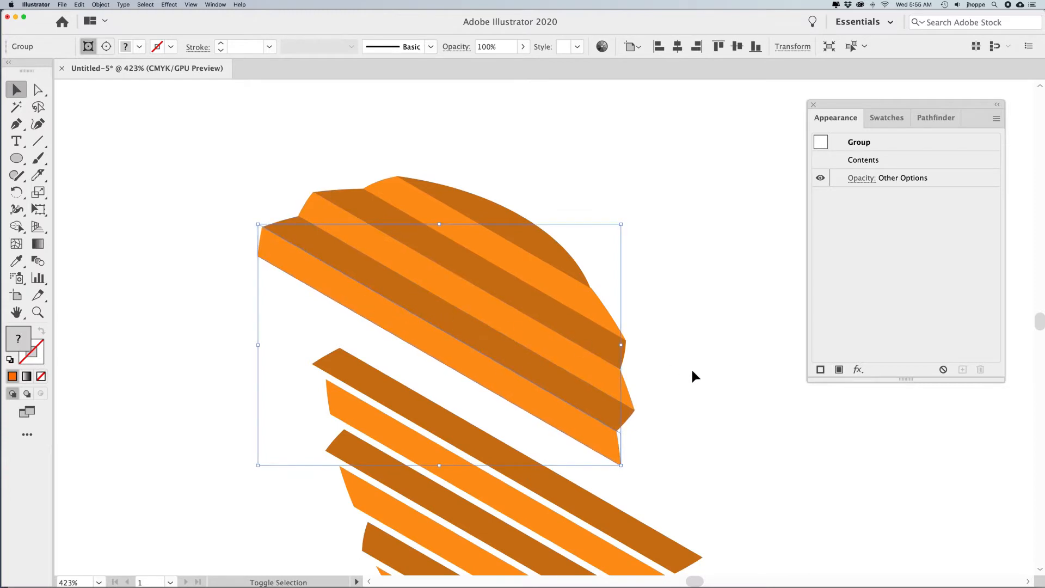
pyautogui.click(727, 376)
pyautogui.moveTo(414, 401); pyautogui.dragTo(350, 315)
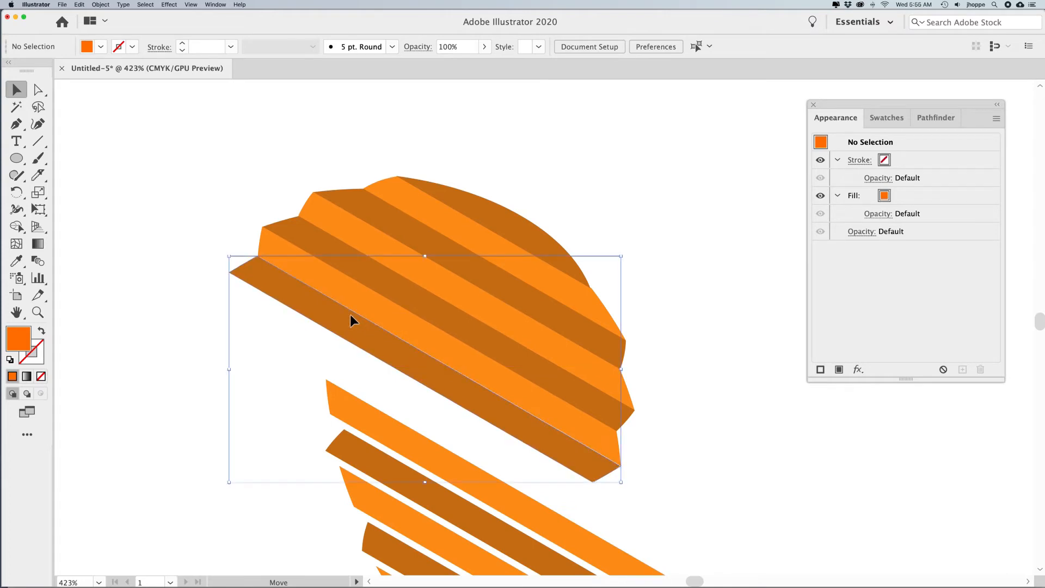
pyautogui.click(687, 468)
# Join the eighth, ninth and tenth strips to the folded shape, aligning each one's upper corners with the preceding strip
pyautogui.moveTo(457, 483); pyautogui.dragTo(358, 368)
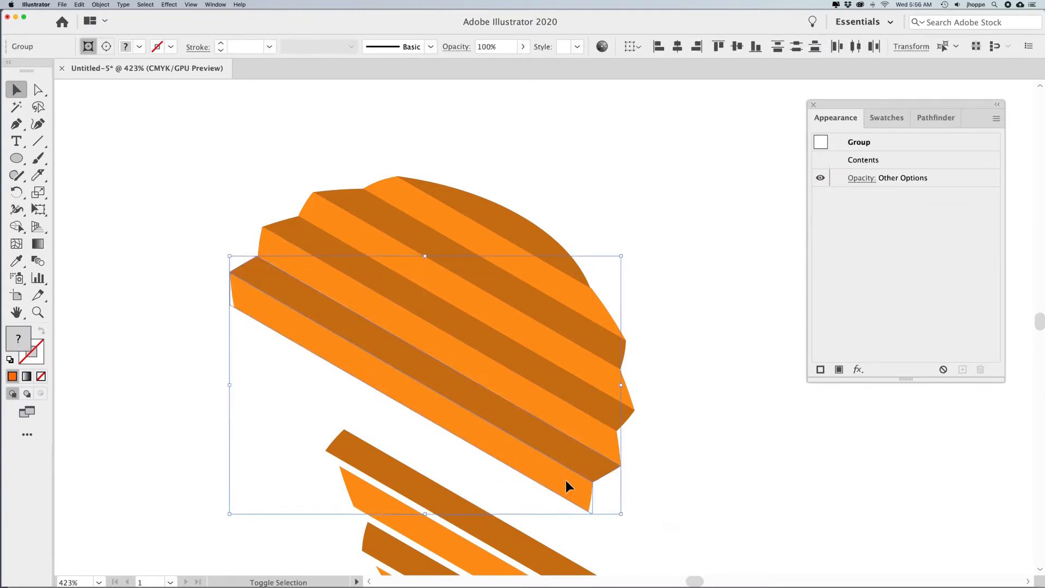
pyautogui.click(684, 525)
pyautogui.moveTo(452, 481); pyautogui.dragTo(328, 371)
pyautogui.click(622, 495)
pyautogui.moveTo(440, 523); pyautogui.dragTo(311, 388)
# Snap the last three strips onto the bottom of the folded shape to complete the pleated sphere
pyautogui.moveTo(676, 467); pyautogui.dragTo(695, 364)
pyautogui.moveTo(493, 498); pyautogui.dragTo(358, 345)
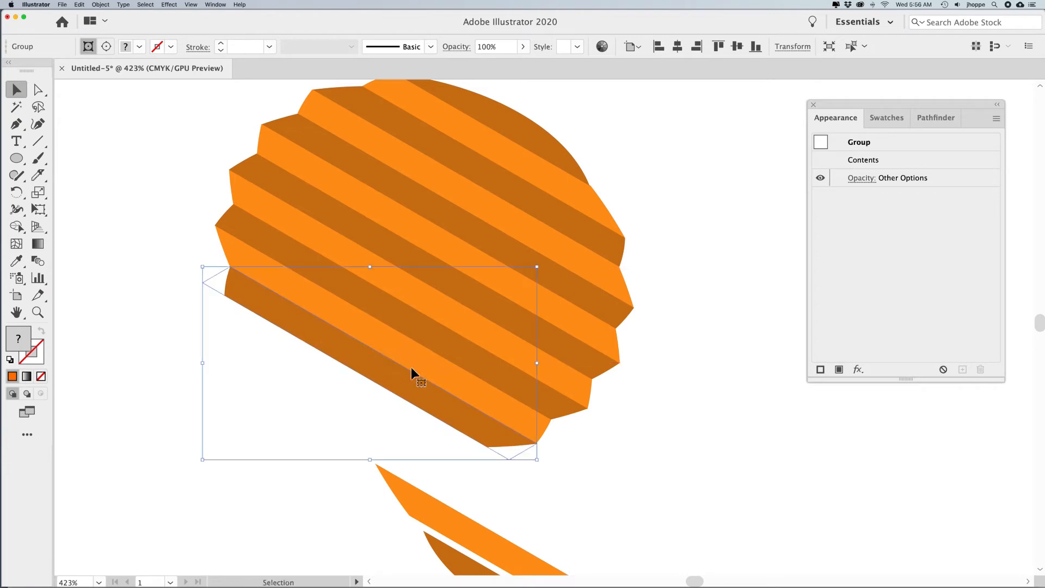
pyautogui.click(735, 502)
pyautogui.moveTo(483, 529); pyautogui.dragTo(351, 377)
pyautogui.click(688, 454)
pyautogui.moveTo(485, 552); pyautogui.dragTo(294, 371)
pyautogui.click(743, 417)
pyautogui.press('super+minus')
pyautogui.press('super+minus')
pyautogui.press('super+minus')
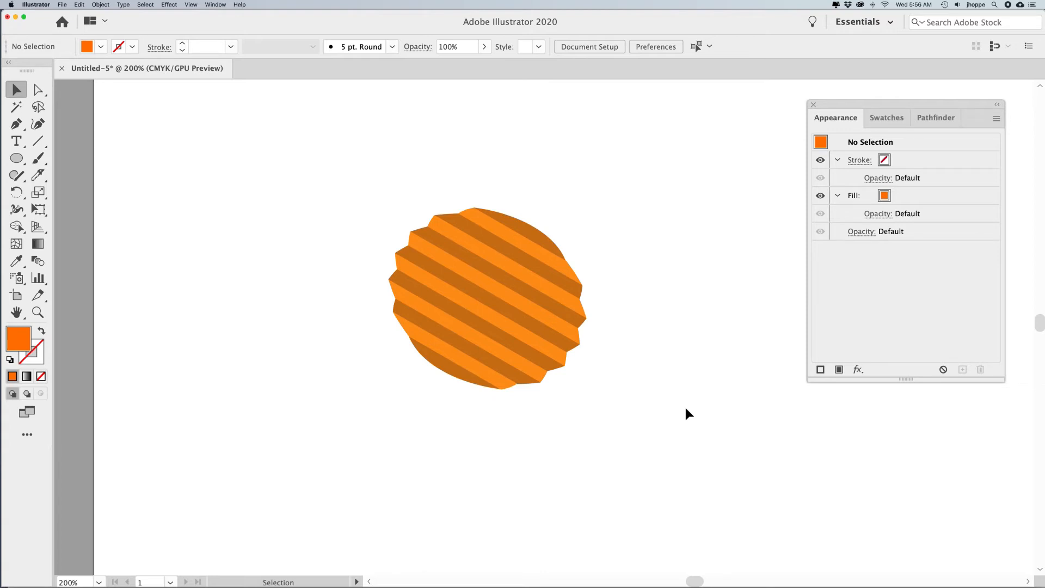
# Add the text FOLDING in 104 pt Bungee Regular below the sphere and shift it slightly left and down
pyautogui.press('space')
pyautogui.moveTo(422, 431); pyautogui.dragTo(371, 248)
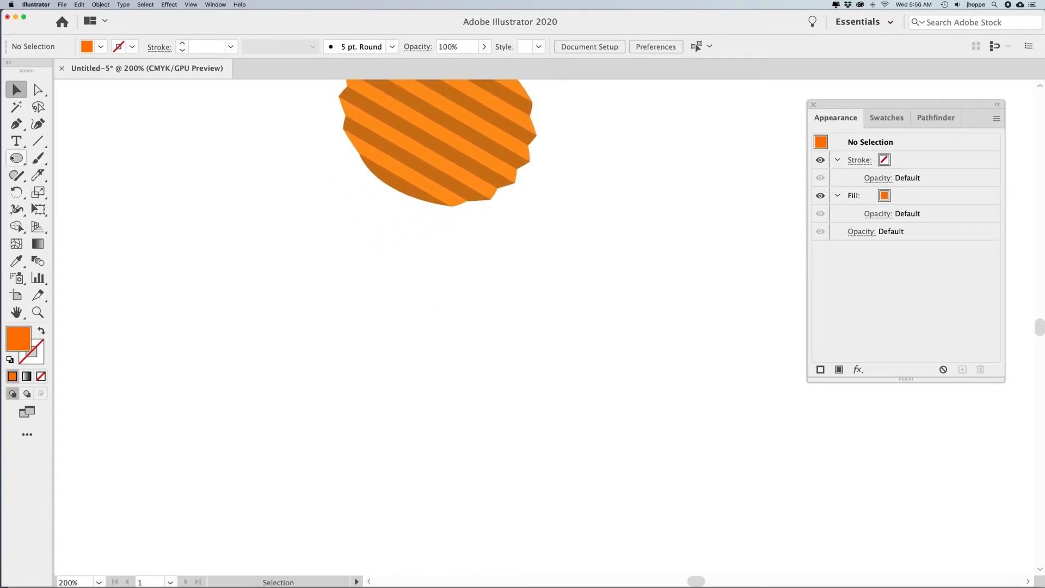
pyautogui.click(16, 141)
pyautogui.click(190, 397)
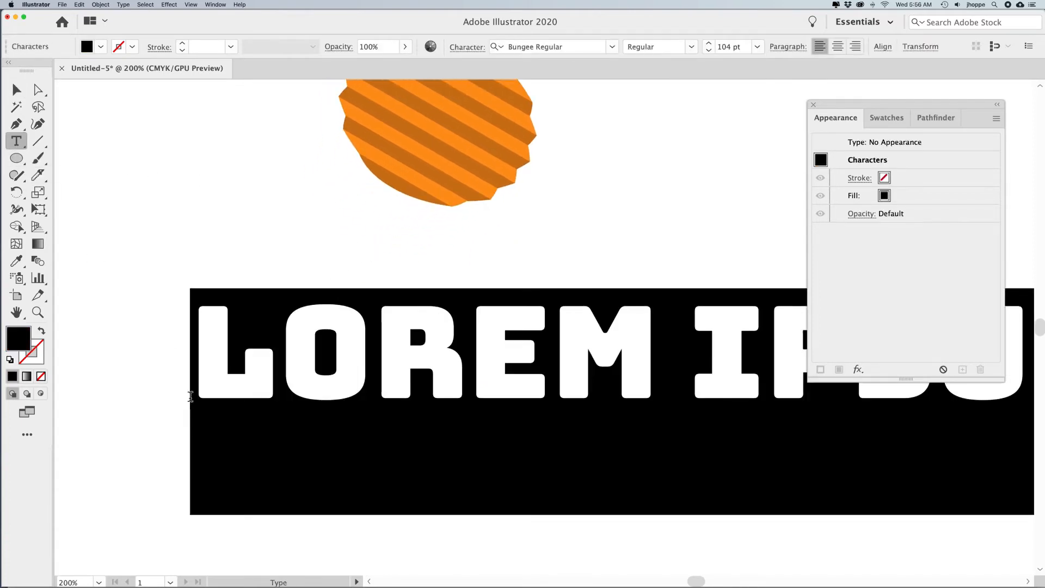
pyautogui.write('FOLDING')
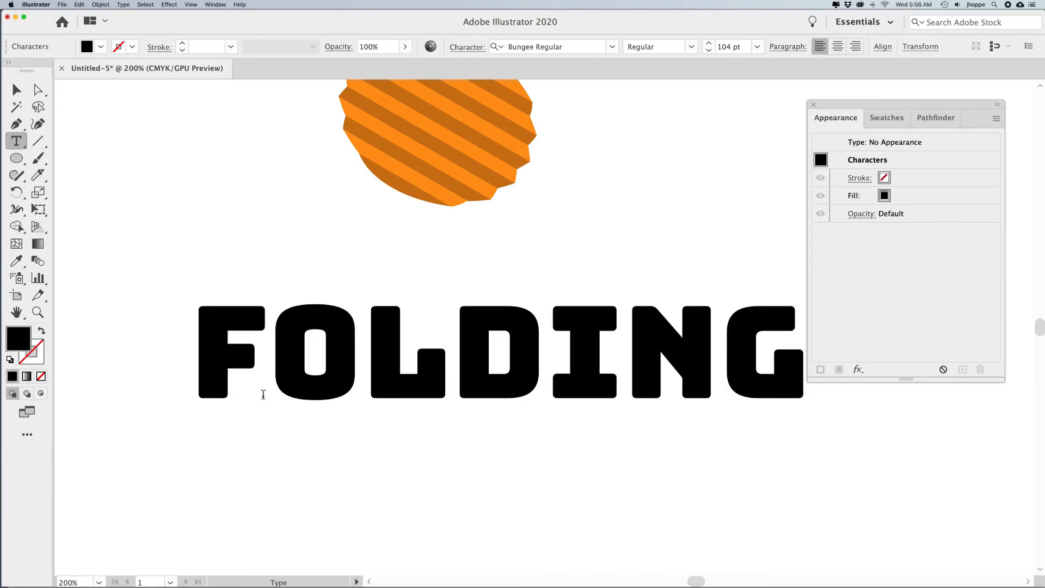
pyautogui.click(16, 89)
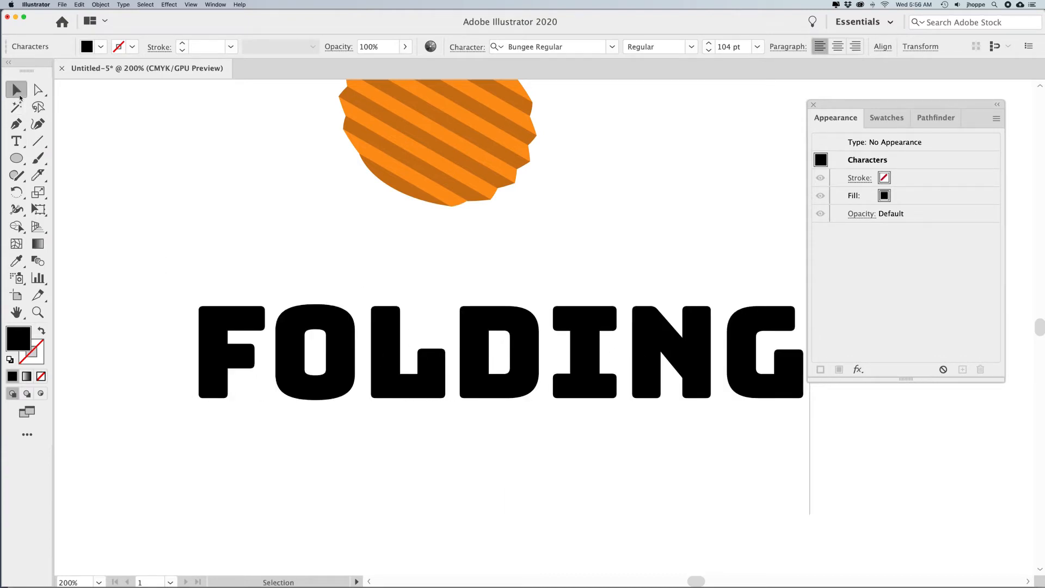
pyautogui.moveTo(477, 369); pyautogui.dragTo(440, 383)
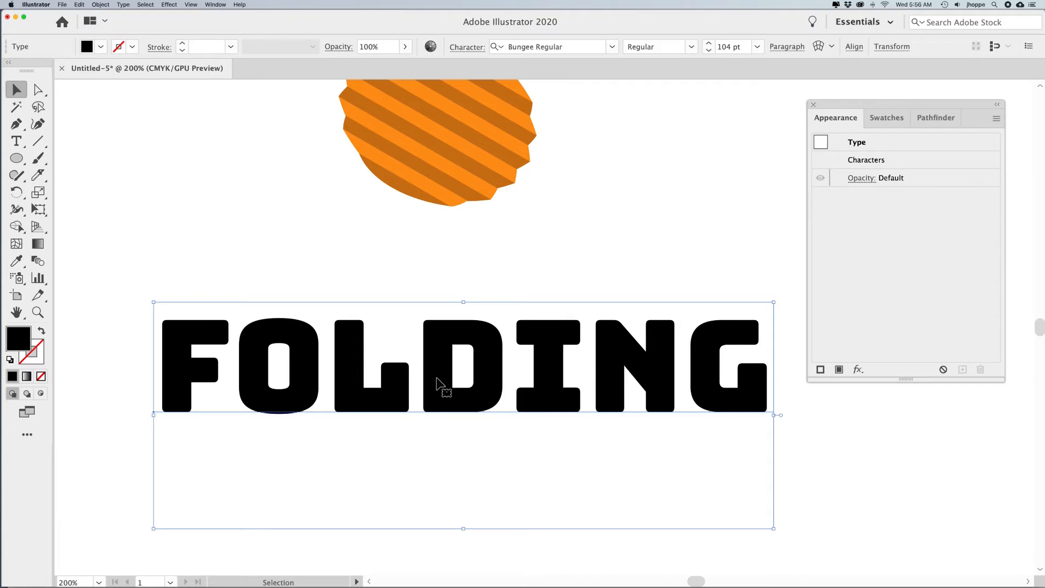
# Convert the FOLDING text to outlines and deselect it
pyautogui.click(123, 4)
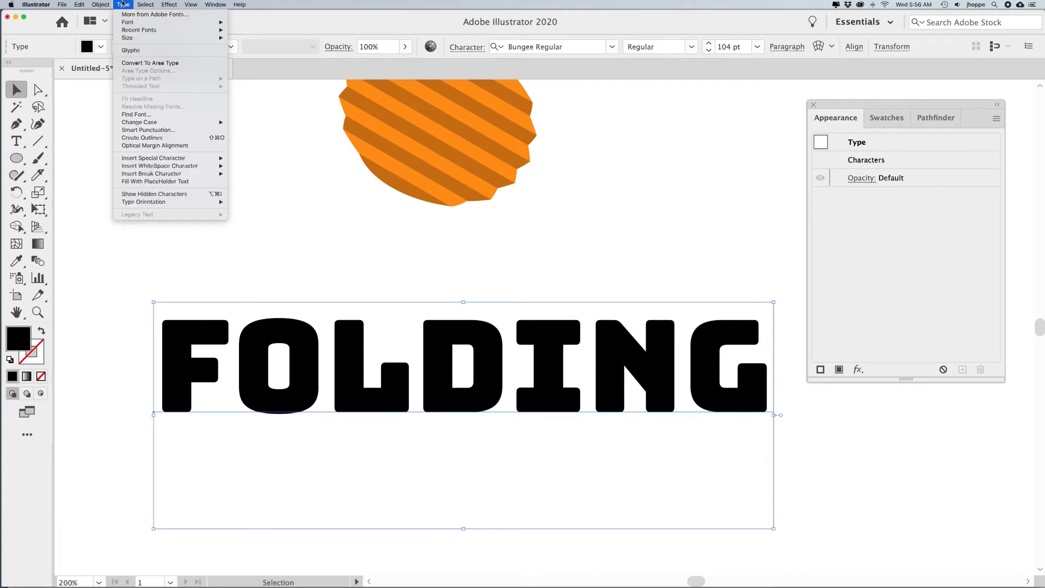
pyautogui.click(144, 139)
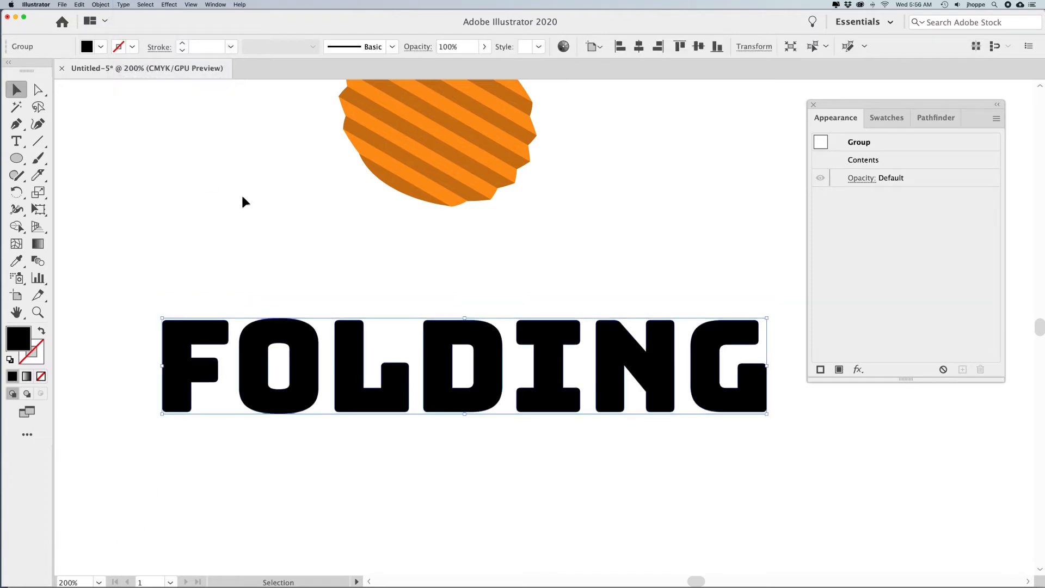
pyautogui.click(537, 294)
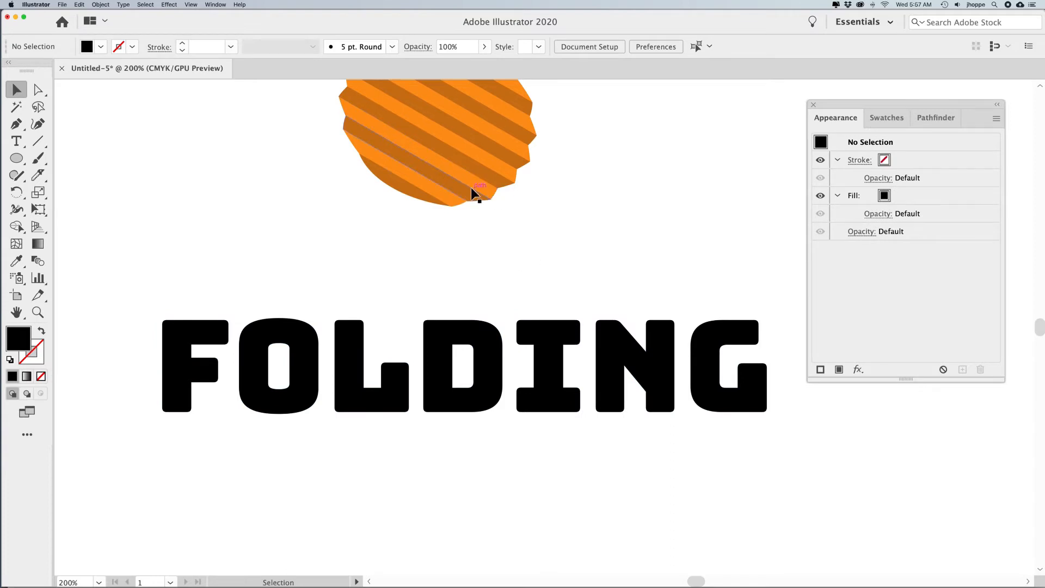
# Draw a horizontal line along the top of the FOLDING letters, wider than the word, with a 0.75 pt orange stroke
pyautogui.click(38, 141)
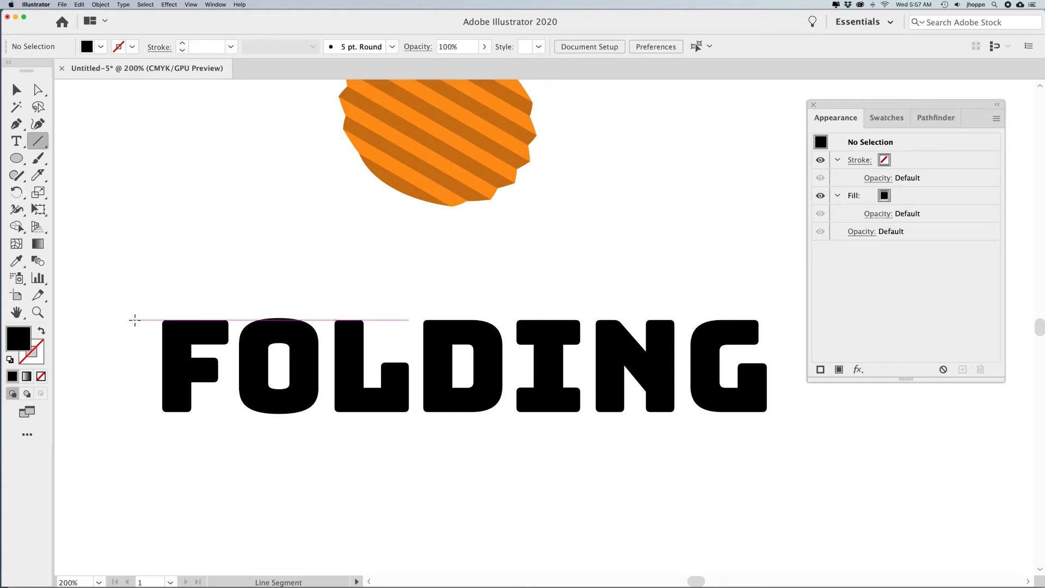
pyautogui.moveTo(133, 318); pyautogui.dragTo(807, 318)
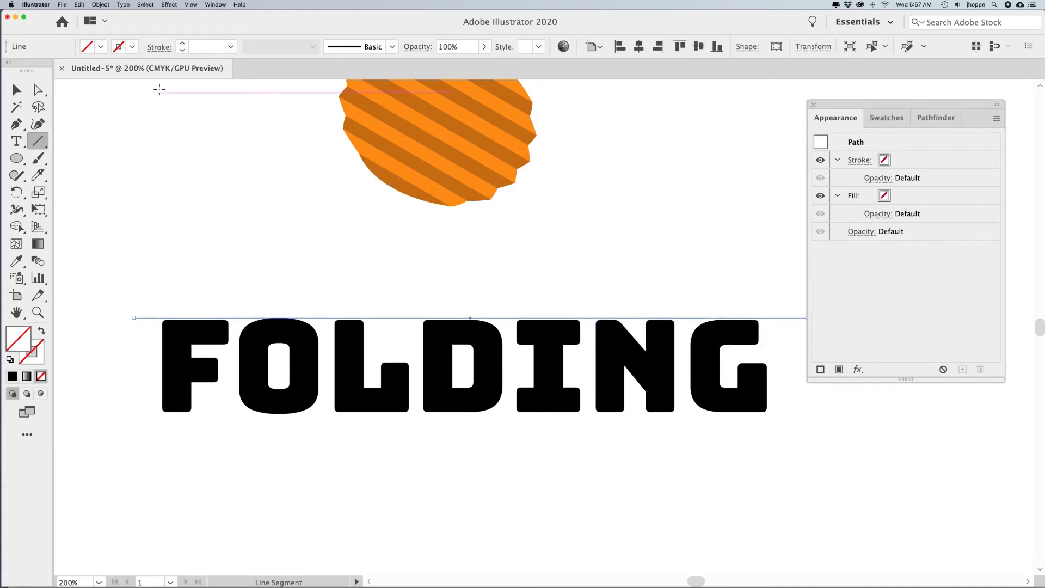
pyautogui.click(183, 44)
pyautogui.click(183, 43)
pyautogui.click(183, 43)
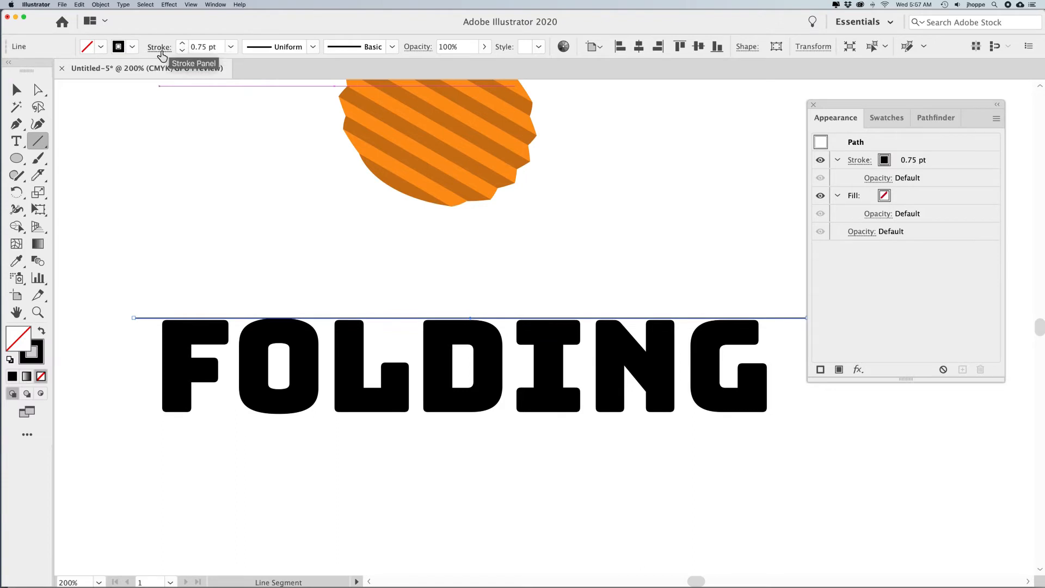
pyautogui.click(132, 47)
pyautogui.click(139, 71)
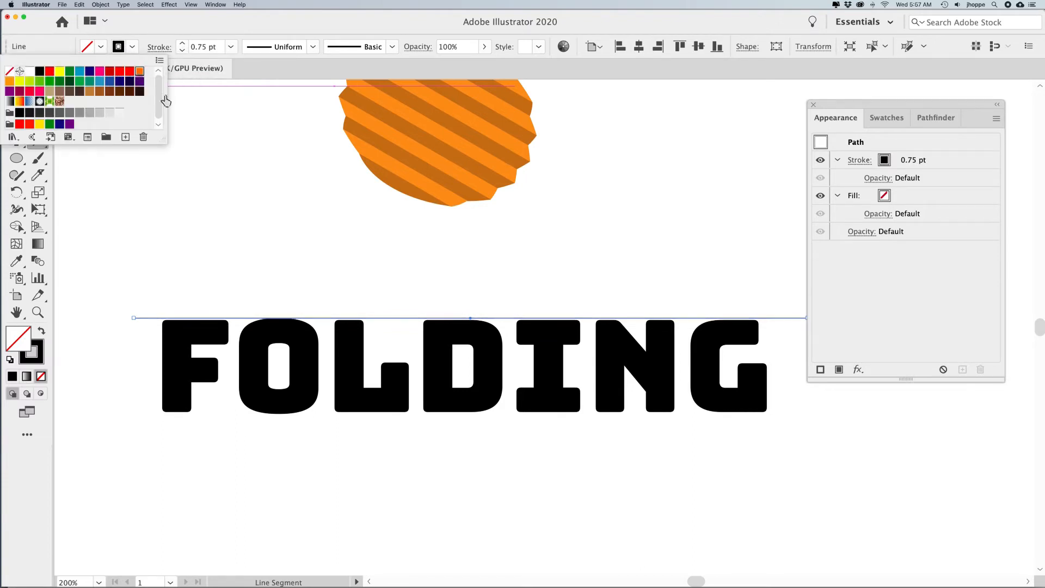
pyautogui.click(16, 89)
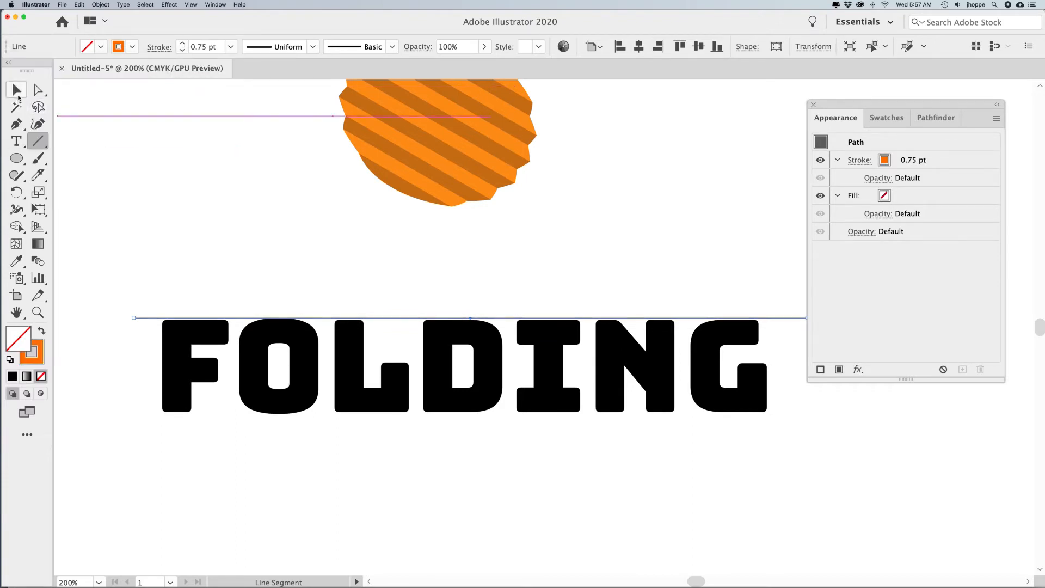
pyautogui.click(181, 216)
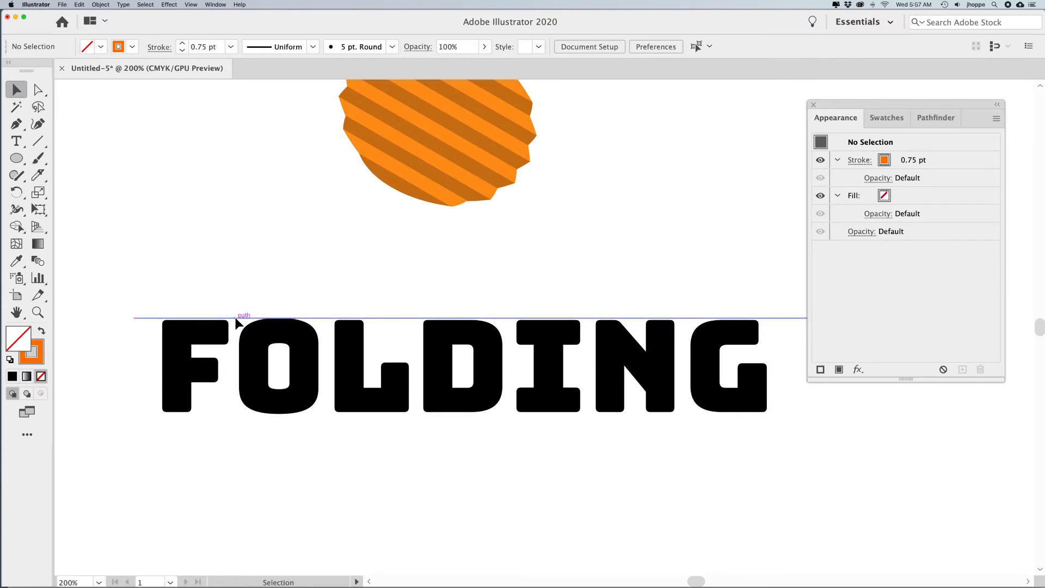
# Copy the orange line slightly downward and repeat the copy until seven evenly spaced lines span the full height of the word
pyautogui.click(243, 318)
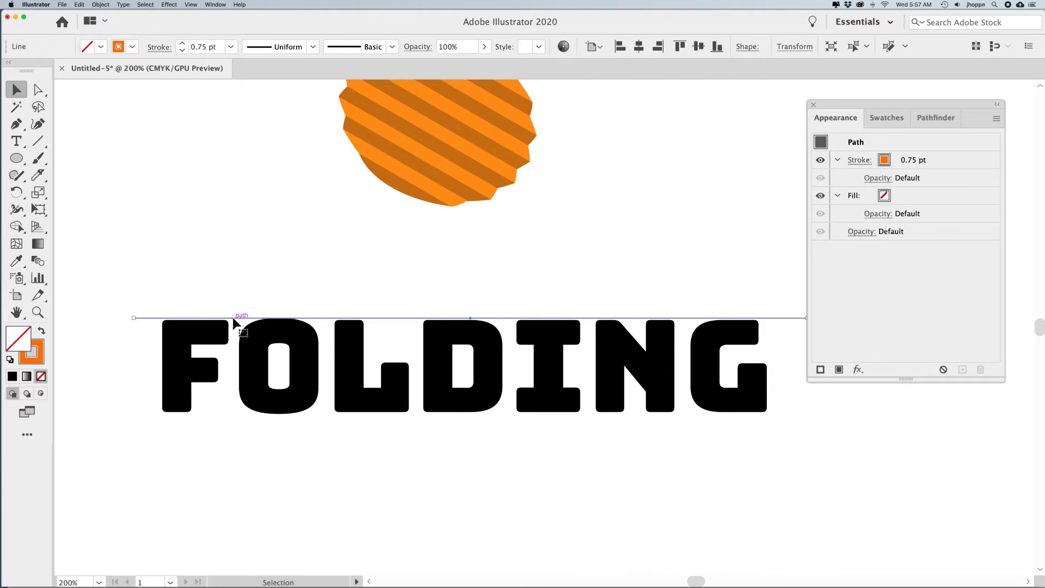
pyautogui.moveTo(235, 321); pyautogui.dragTo(236, 340)
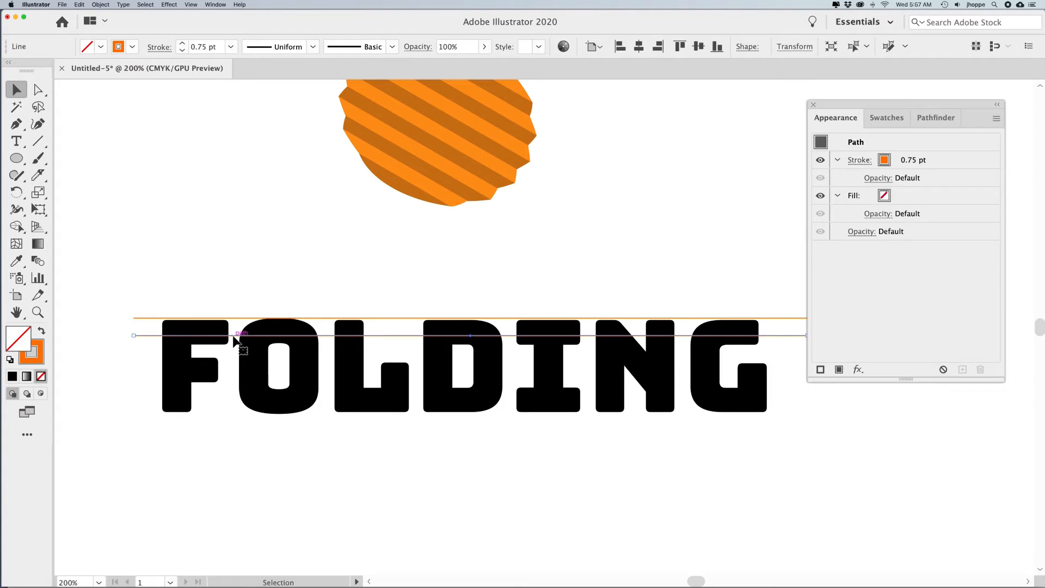
pyautogui.press('super+d')
pyautogui.press('super+d')
pyautogui.press('super+d')
pyautogui.press('super+d')
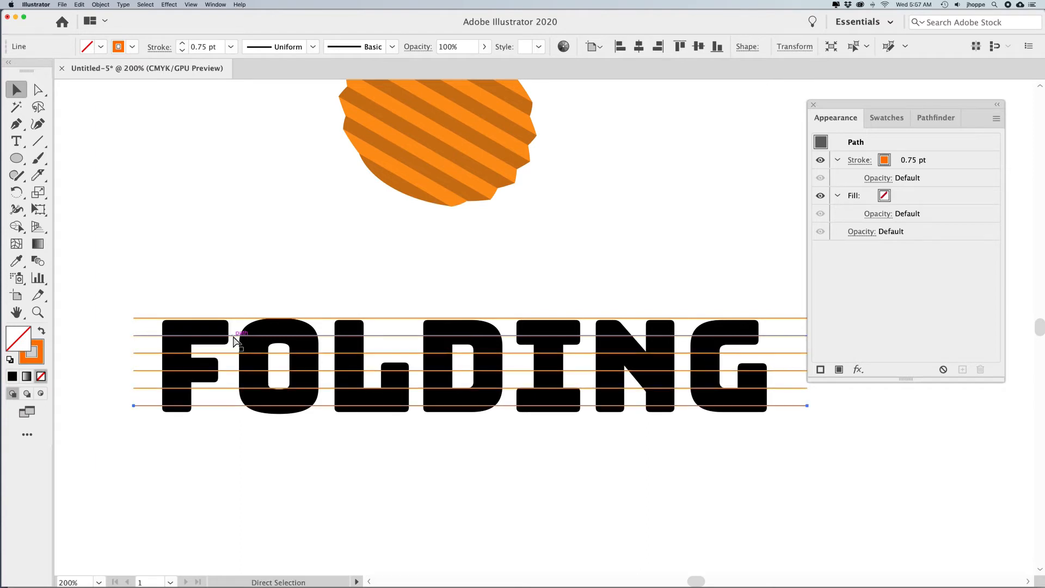
pyautogui.press('super+d')
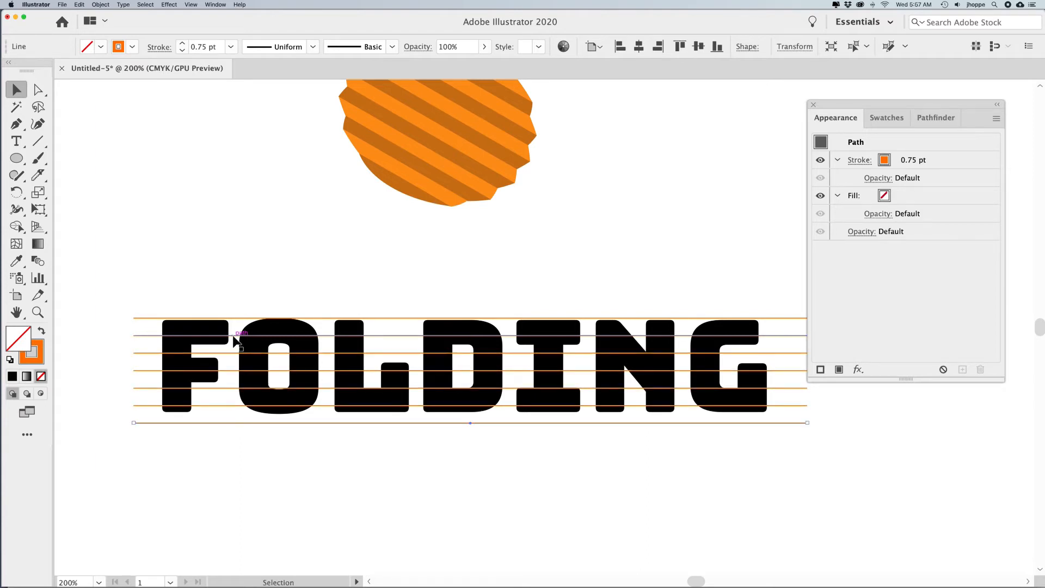
# Compress the set of orange lines vertically so the lowest line meets the bottom of the letters
pyautogui.press('super+a')
pyautogui.moveTo(472, 423); pyautogui.dragTo(471, 414)
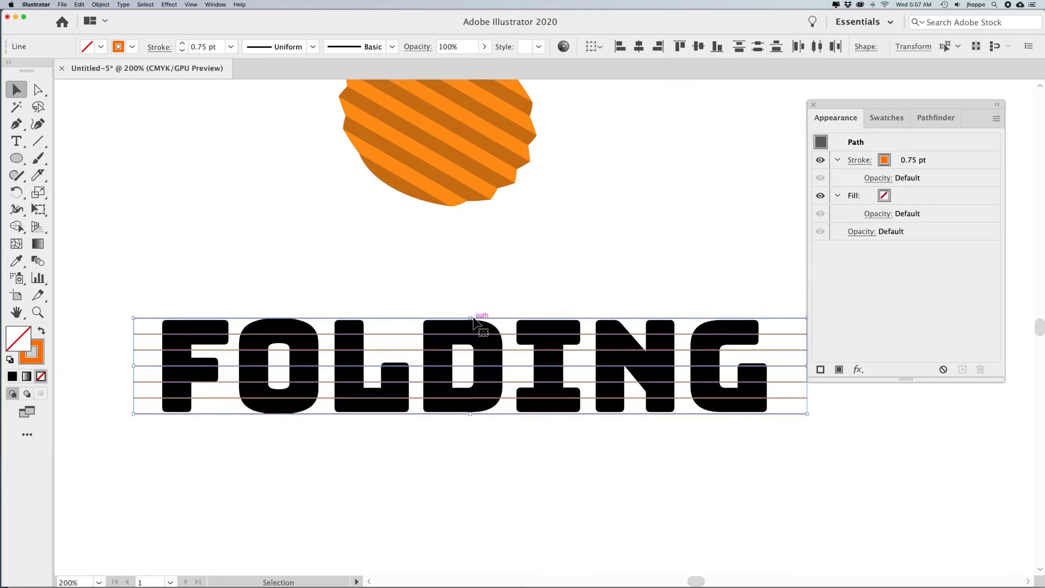
pyautogui.moveTo(471, 317); pyautogui.dragTo(414, 317)
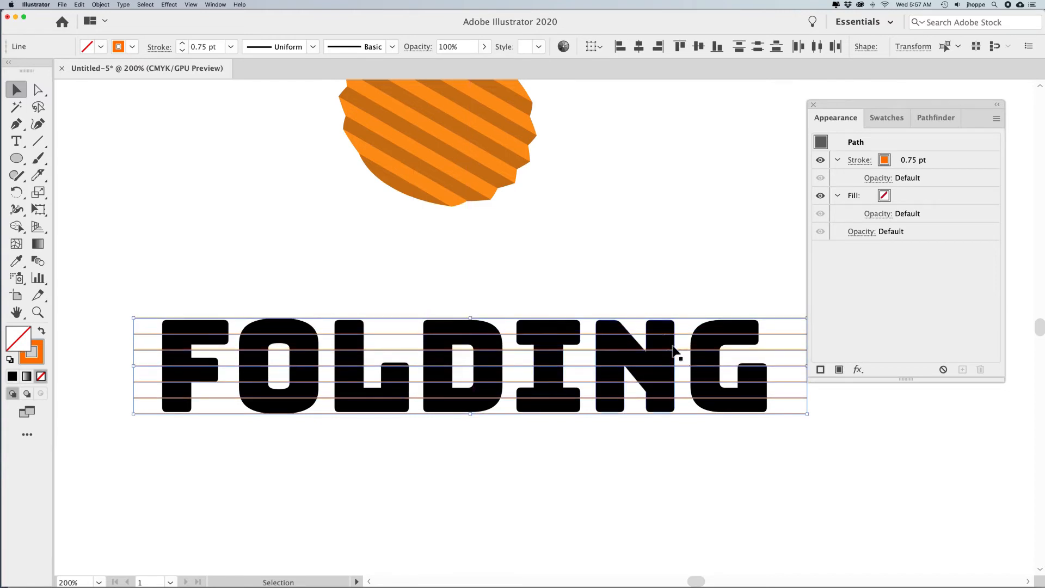
pyautogui.click(682, 452)
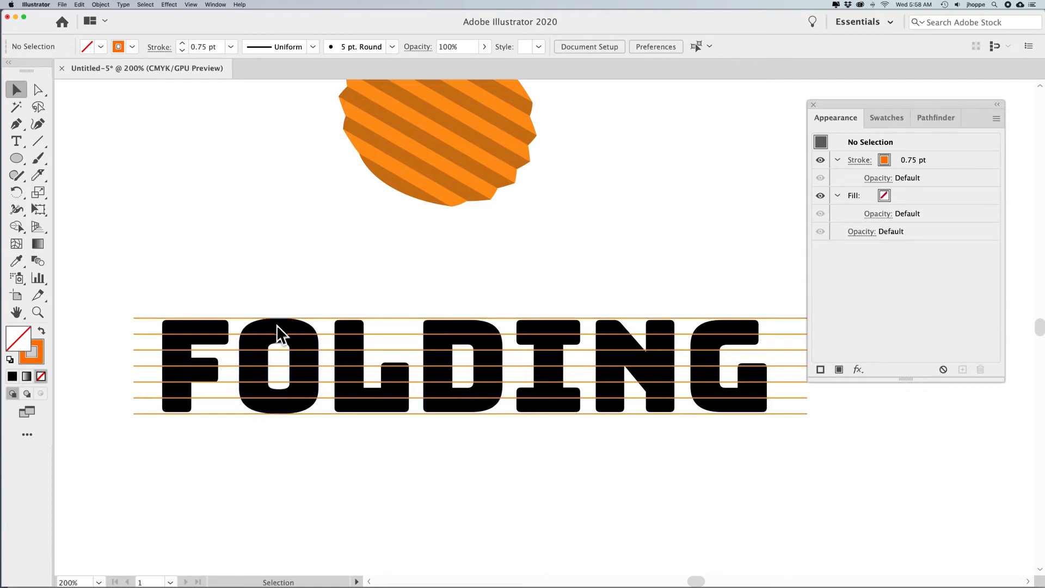
# Divide the FOLDING letters along the orange lines with Pathfinder and ungroup the resulting pieces
pyautogui.moveTo(136, 290); pyautogui.dragTo(825, 477)
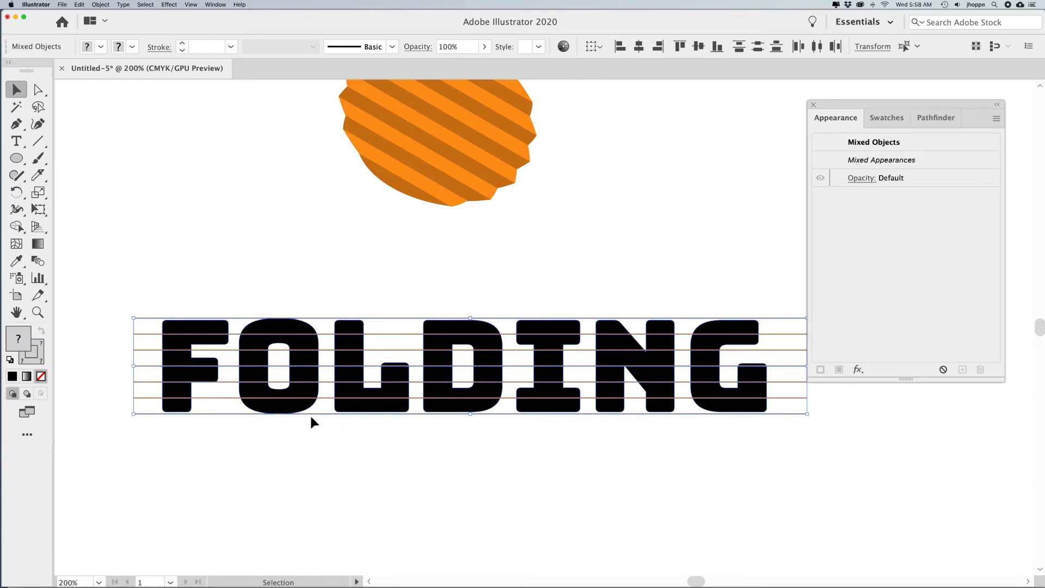
pyautogui.click(932, 120)
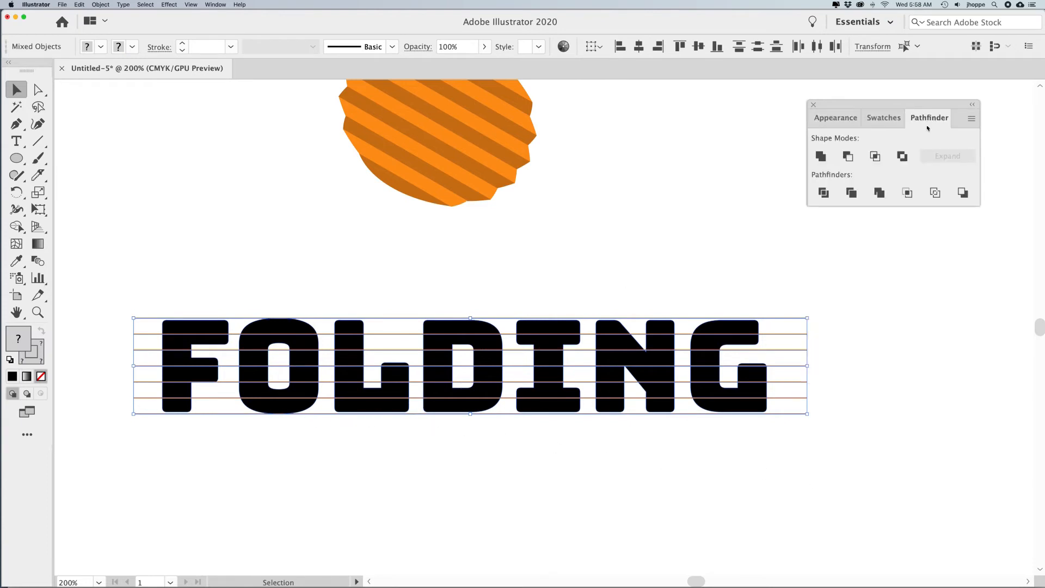
pyautogui.click(829, 194)
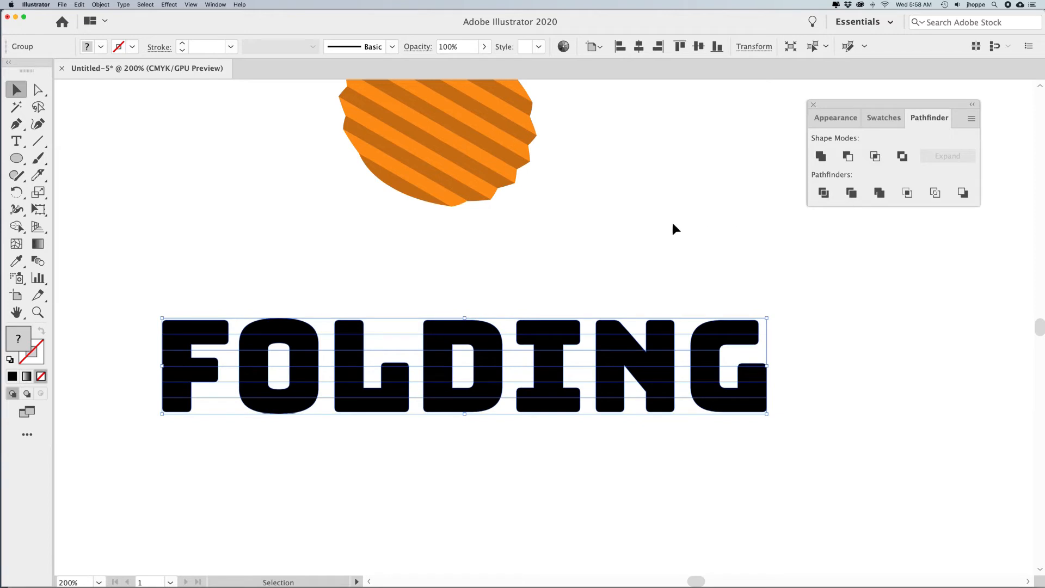
pyautogui.click(100, 4)
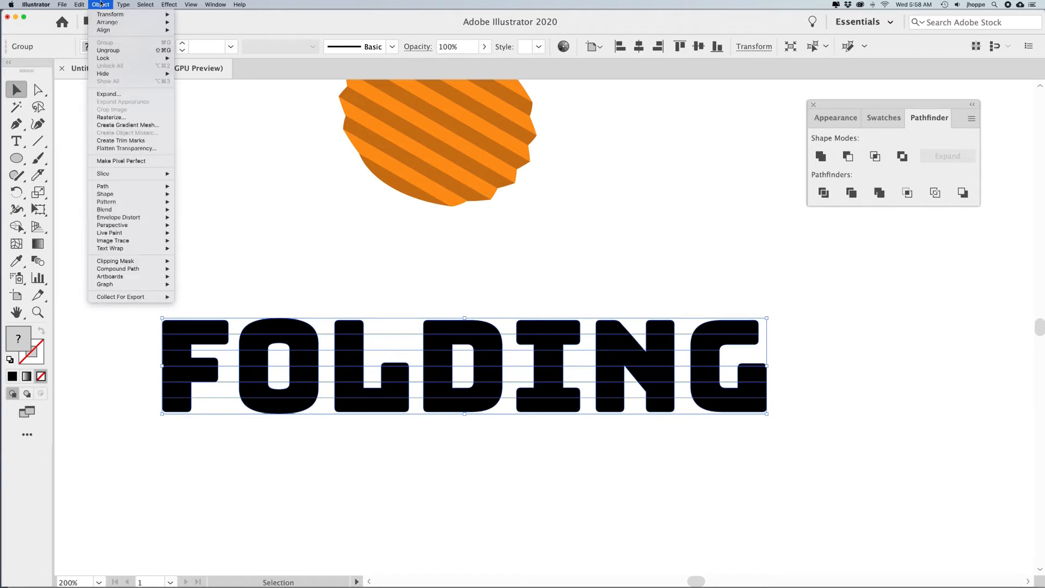
pyautogui.click(106, 51)
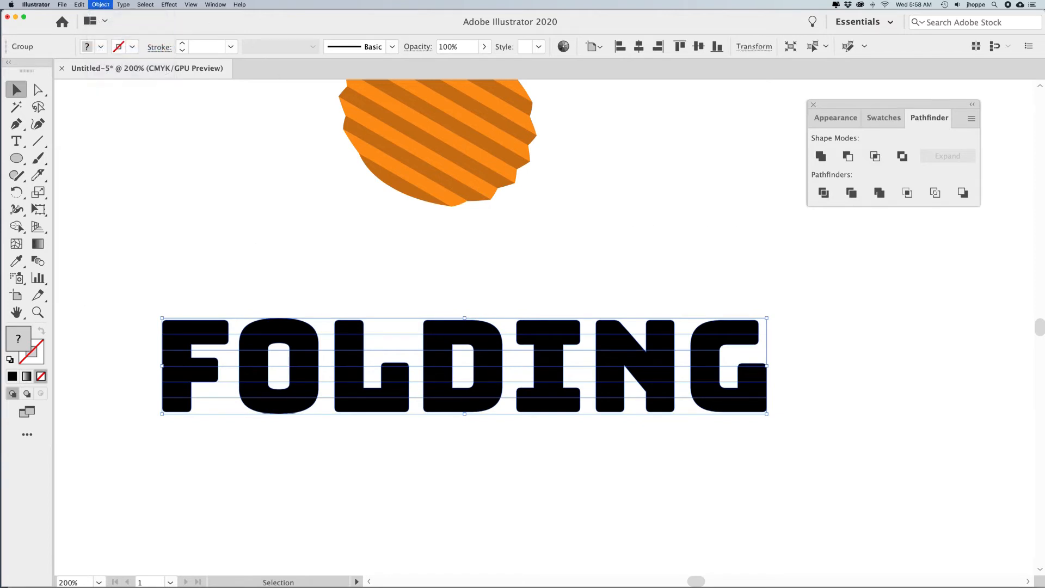
pyautogui.click(242, 270)
pyautogui.click(208, 327)
pyautogui.click(283, 331)
pyautogui.click(347, 331)
pyautogui.click(397, 327)
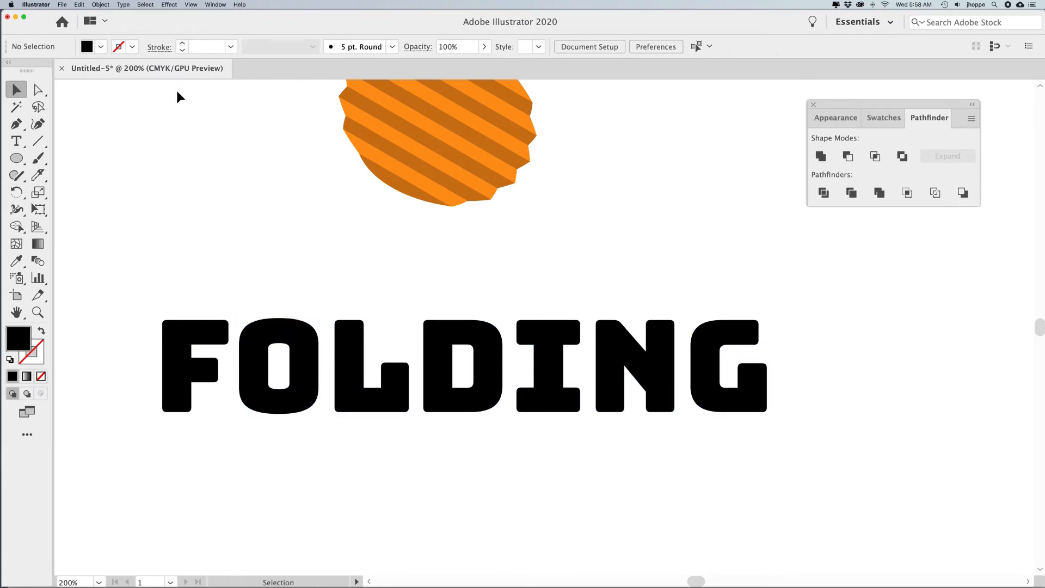
# Show the artwork in Outline view and delete the leftover line pieces between the F and the O
pyautogui.click(191, 4)
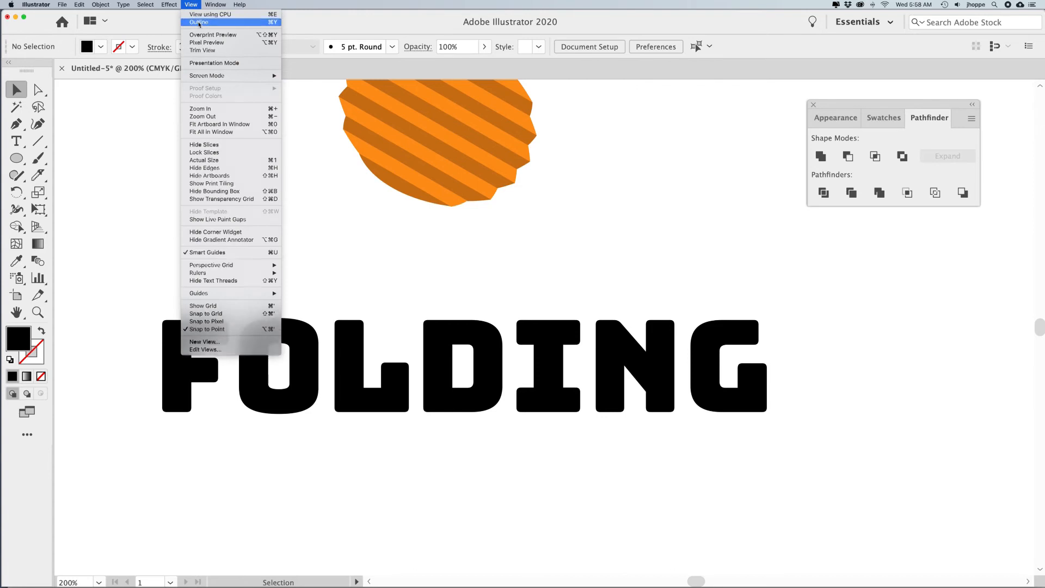
pyautogui.click(199, 22)
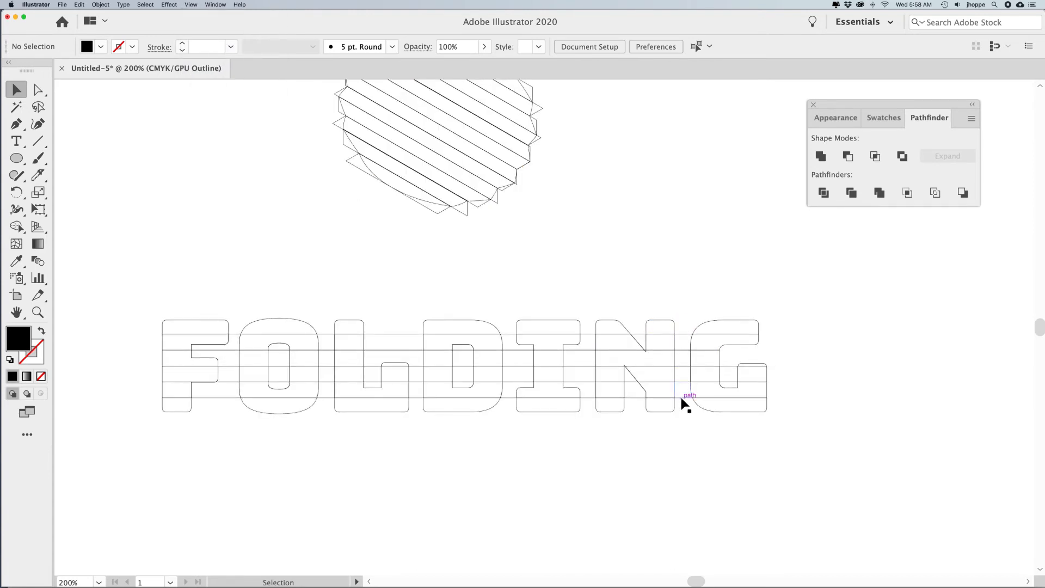
pyautogui.hscroll(-3, 471, 295)
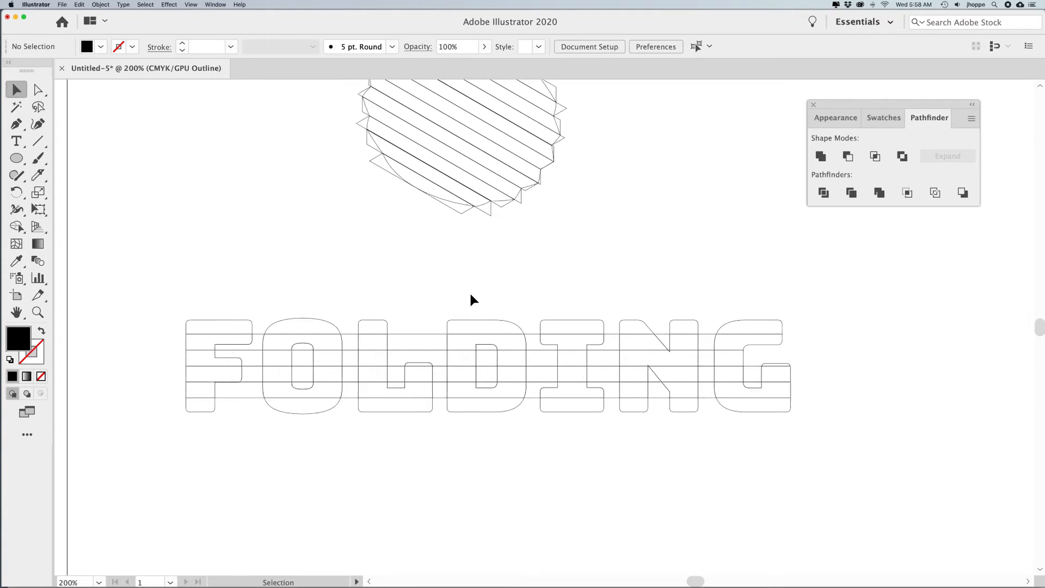
pyautogui.hscroll(-1, 472, 297)
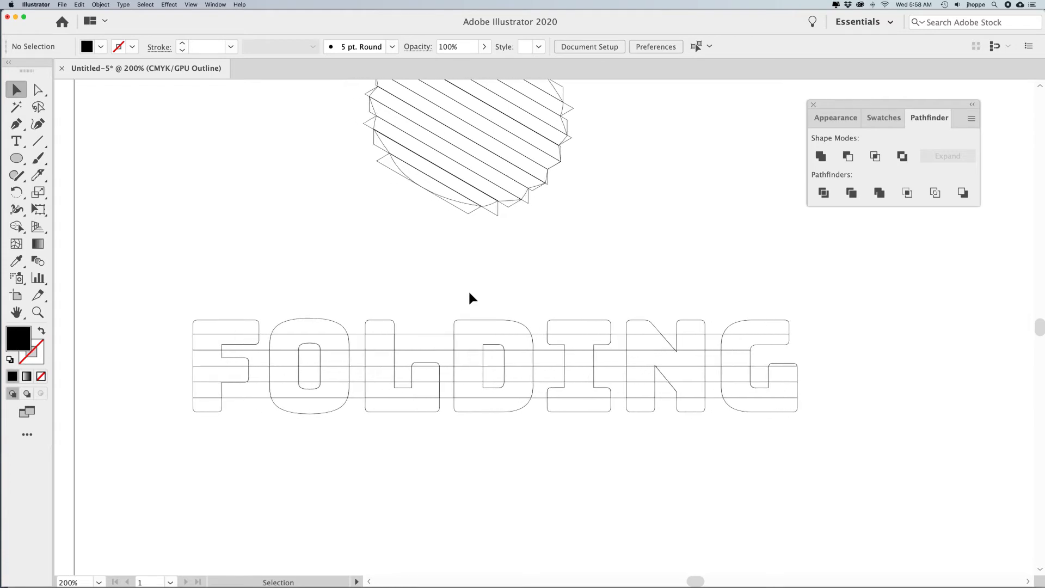
pyautogui.press('super+plus')
pyautogui.press('super+plus')
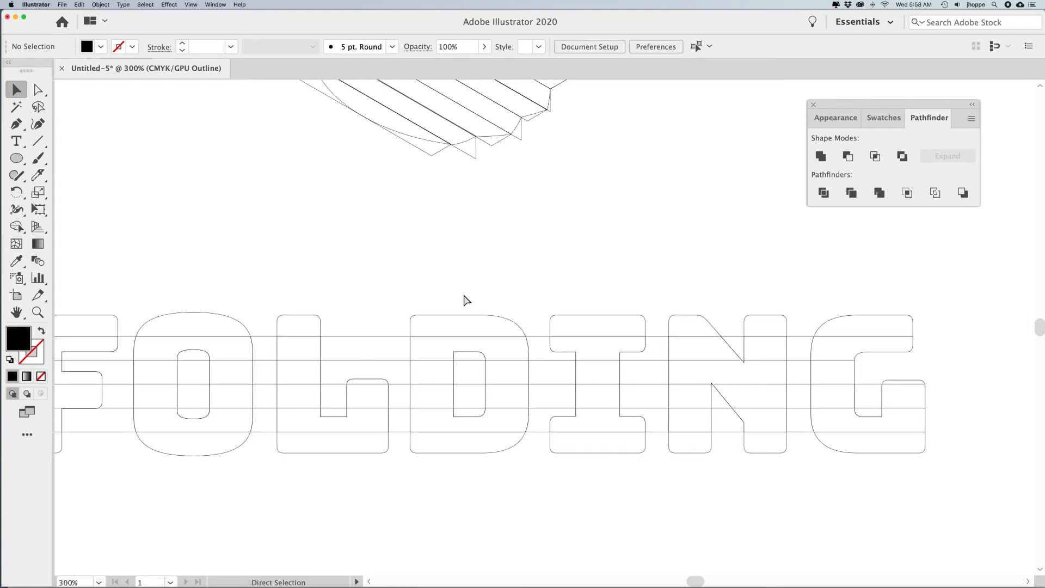
pyautogui.moveTo(331, 304); pyautogui.dragTo(816, 286)
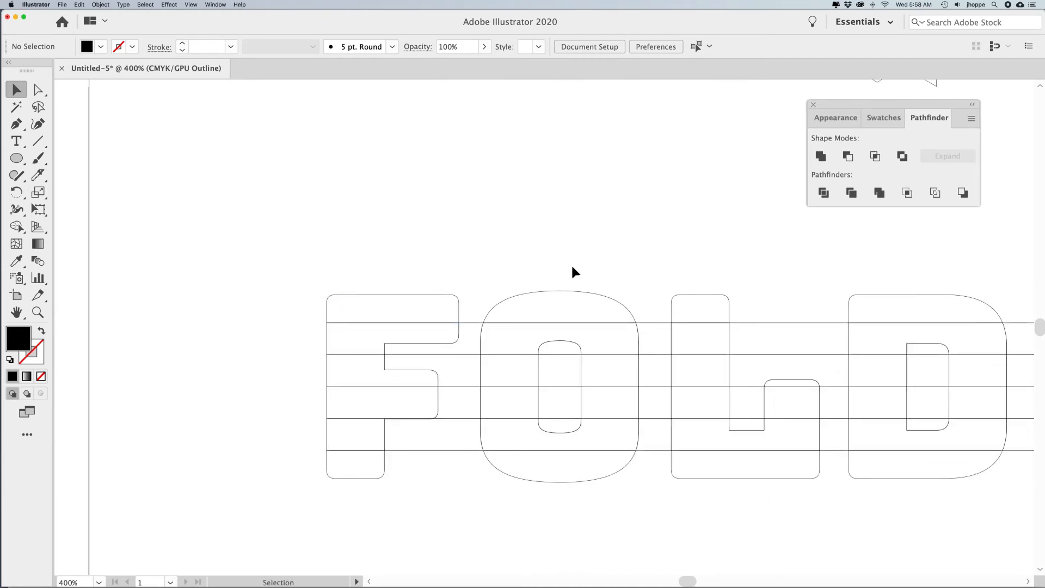
pyautogui.press('a')
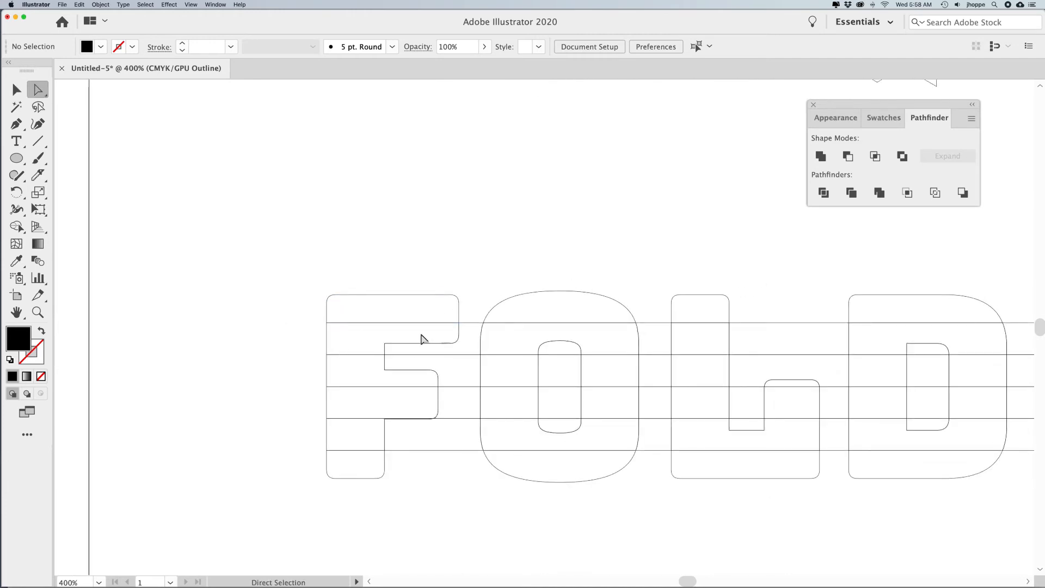
pyautogui.moveTo(466, 307); pyautogui.dragTo(468, 482)
pyautogui.press('Delete')
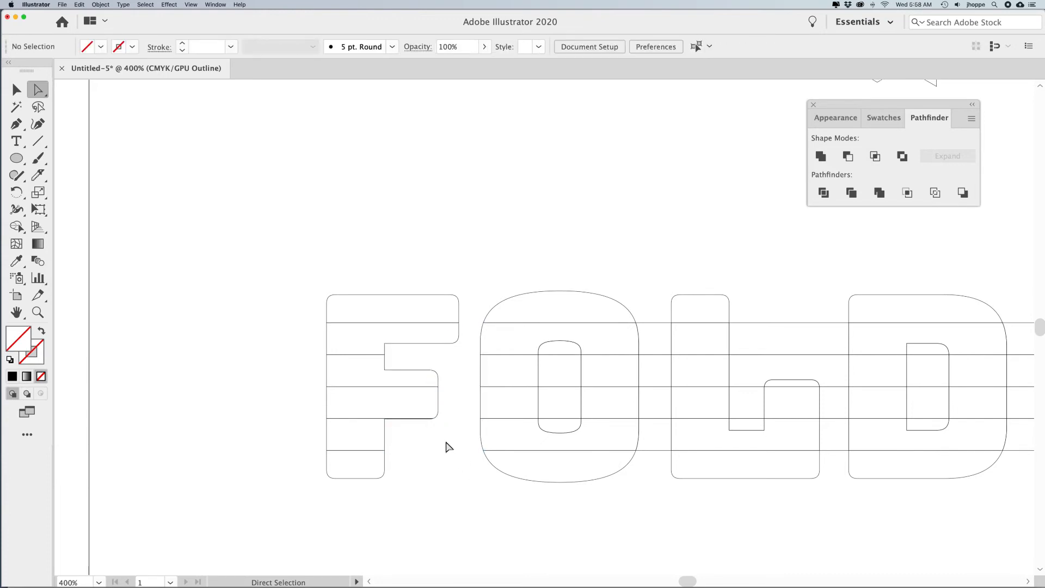
# Delete the leftover line pieces inside the O's counter and in the gap between the O and the L
pyautogui.press('space')
pyautogui.moveTo(611, 428); pyautogui.dragTo(442, 431)
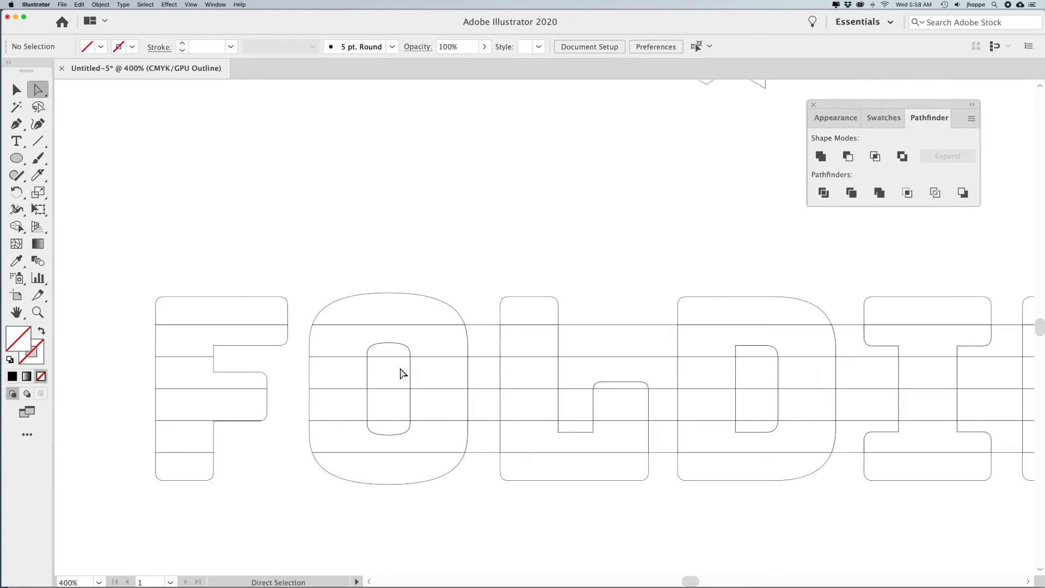
pyautogui.click(394, 431)
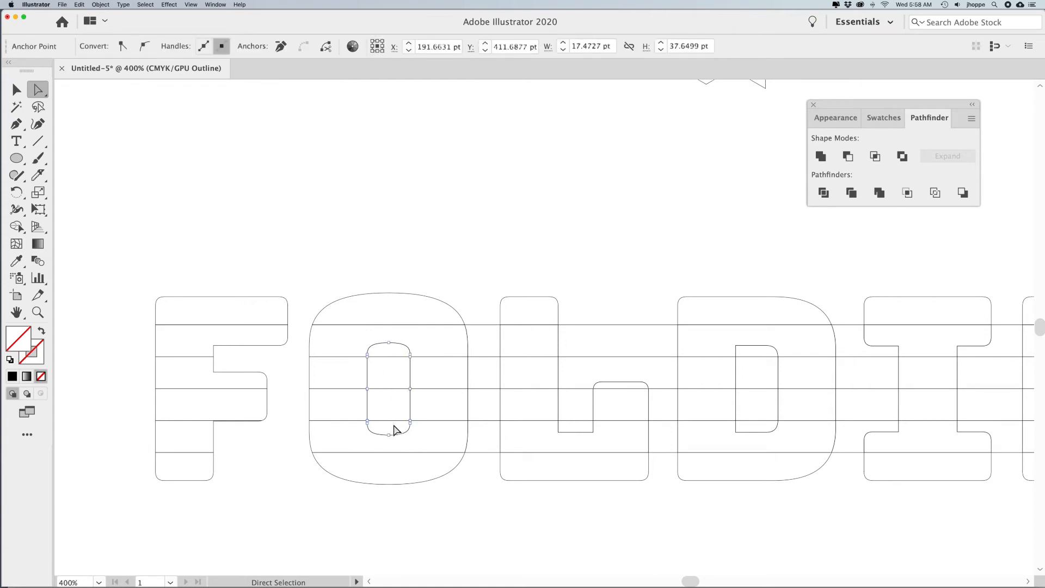
pyautogui.press('Delete')
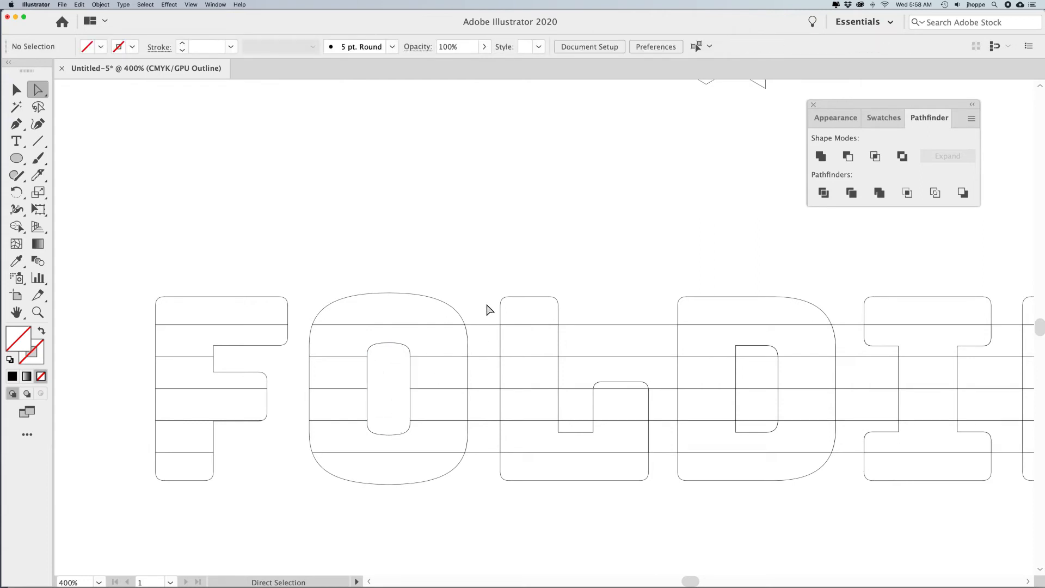
pyautogui.moveTo(479, 309); pyautogui.dragTo(488, 476)
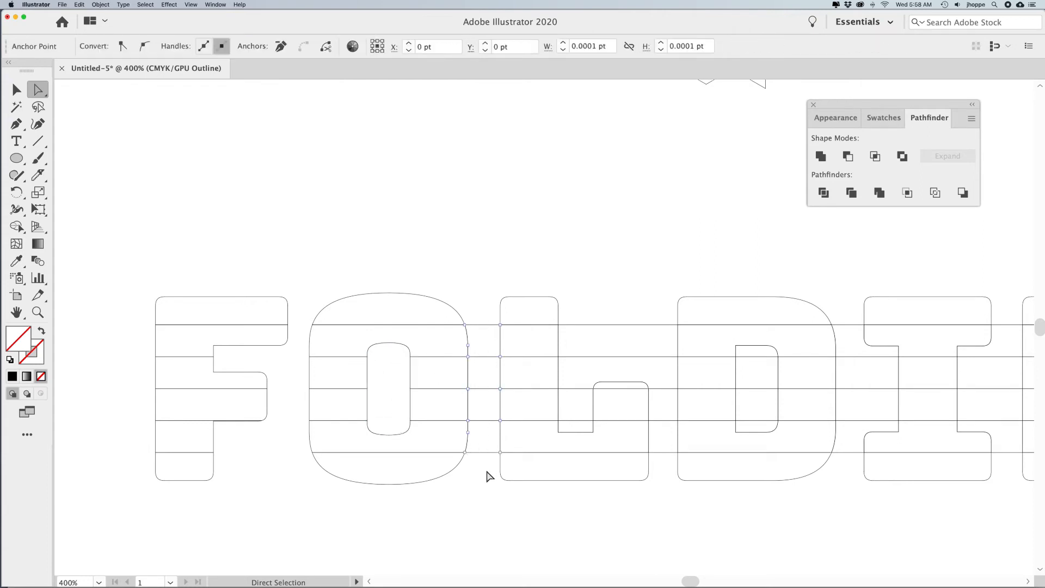
pyautogui.press('Delete')
# Delete the leftover line pieces around the L and the D, from the L's notch to the gap before the I
pyautogui.moveTo(573, 313); pyautogui.dragTo(577, 427)
pyautogui.press('Delete')
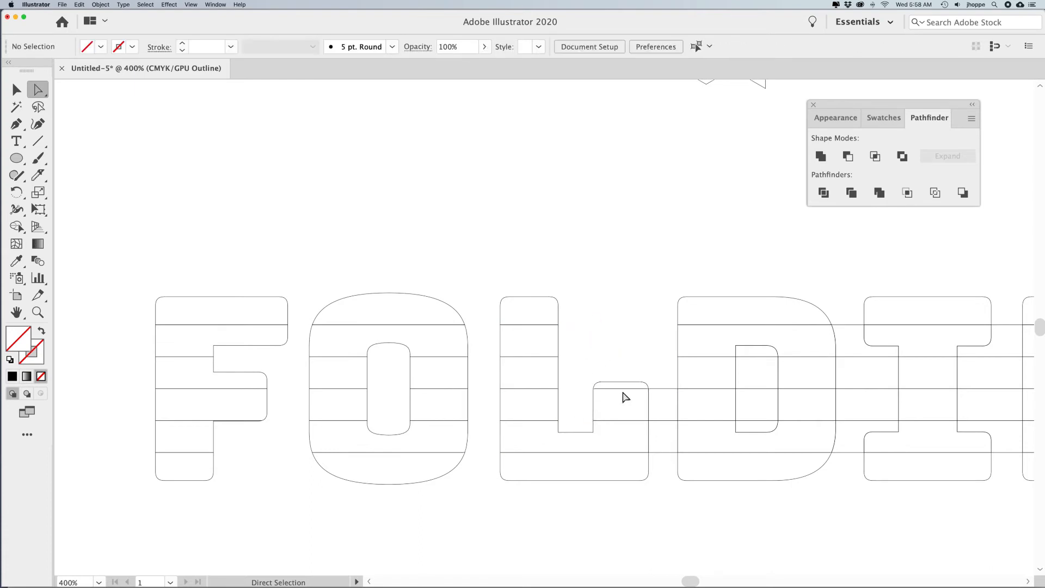
pyautogui.moveTo(663, 477); pyautogui.dragTo(663, 479)
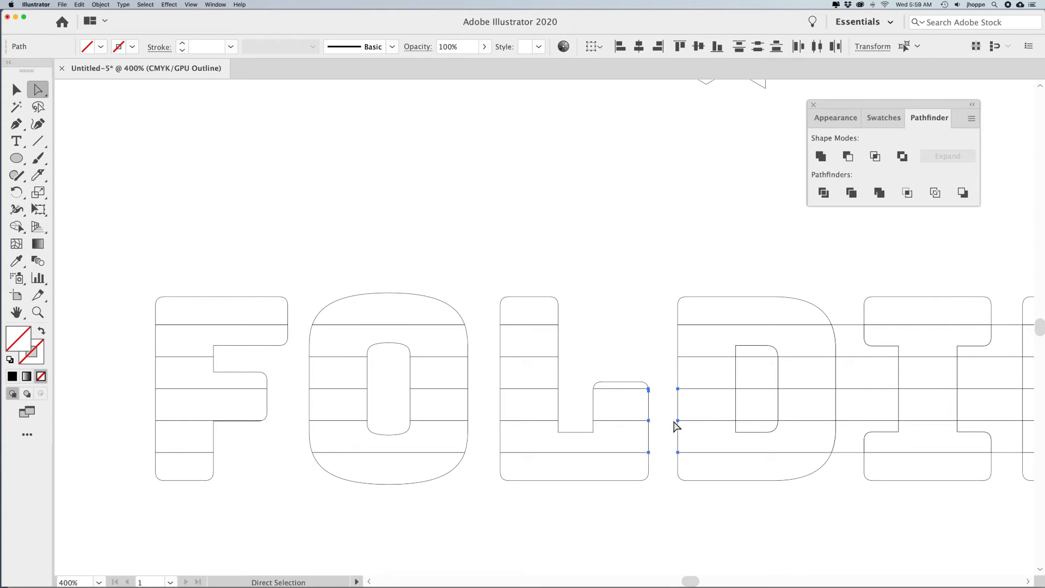
pyautogui.click(663, 405)
pyautogui.hscroll(5, 656, 390)
pyautogui.moveTo(595, 413); pyautogui.dragTo(597, 425)
pyautogui.press('Delete')
pyautogui.press('Delete')
pyautogui.moveTo(688, 388); pyautogui.dragTo(582, 384)
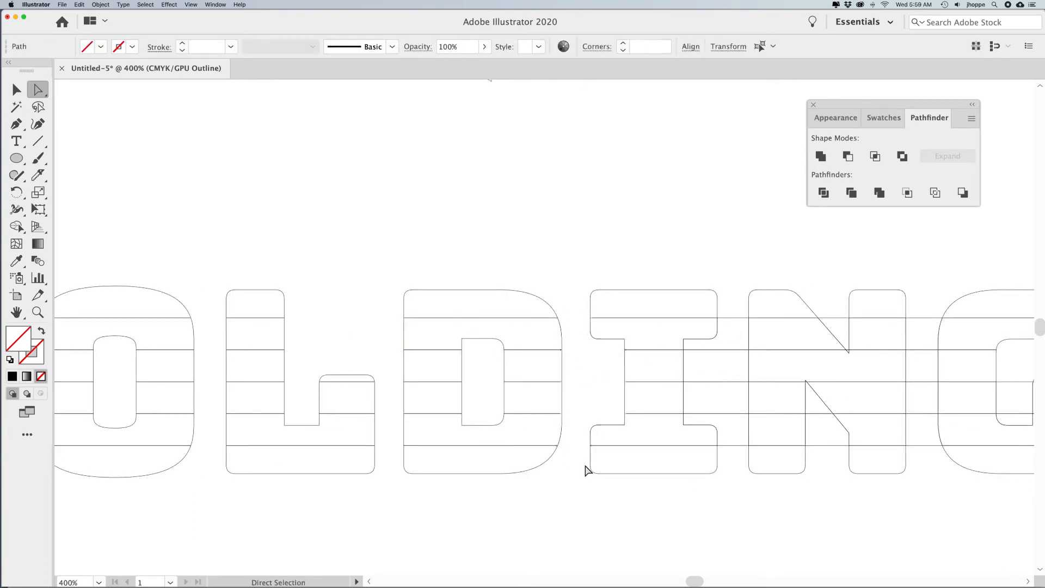
# Delete the leftover line pieces between the I and the N and in the lower notch of the N
pyautogui.moveTo(730, 411); pyautogui.dragTo(600, 414)
pyautogui.moveTo(608, 482); pyautogui.dragTo(609, 485)
pyautogui.press('Delete')
pyautogui.moveTo(706, 485); pyautogui.dragTo(688, 452)
pyautogui.press('Delete')
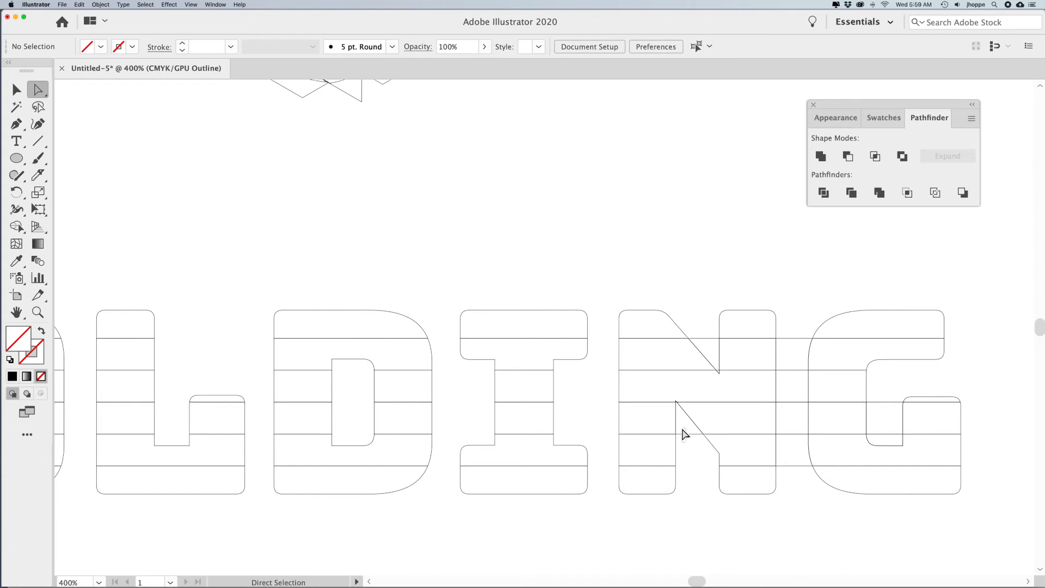
# Delete the leftover line pieces in the N's upper notch, between the N and the G, and inside the G's opening
pyautogui.moveTo(709, 343); pyautogui.dragTo(711, 345)
pyautogui.press('Delete')
pyautogui.moveTo(788, 327); pyautogui.dragTo(803, 499)
pyautogui.press('Delete')
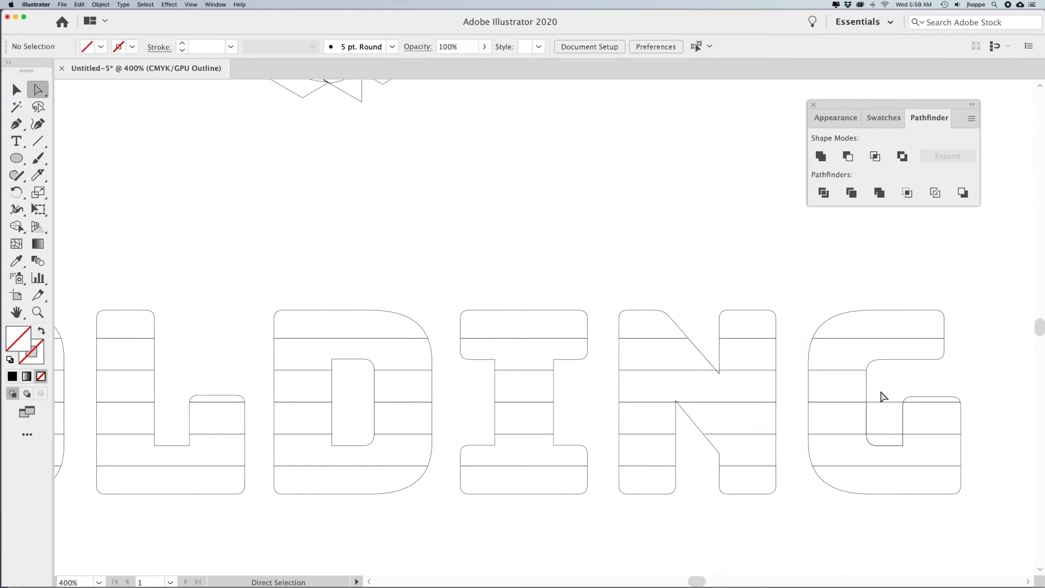
pyautogui.moveTo(893, 441); pyautogui.dragTo(887, 443)
pyautogui.press('Delete')
# Group the letter pieces of the word's top strip, and group those of the second strip separately
pyautogui.press('super+minus')
pyautogui.press('super+minus')
pyautogui.moveTo(468, 482); pyautogui.dragTo(563, 483)
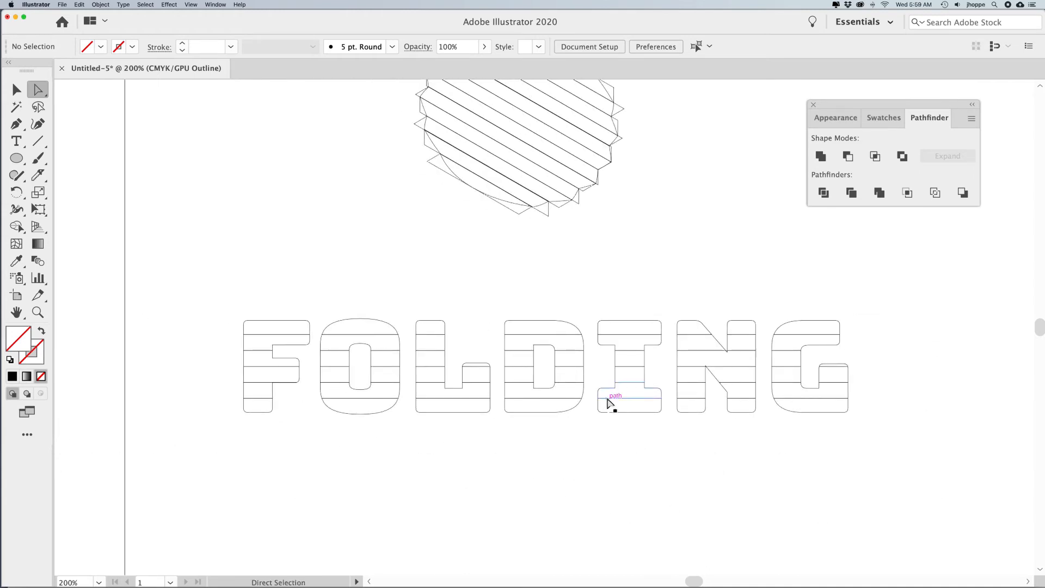
pyautogui.press('v')
pyautogui.moveTo(474, 324); pyautogui.dragTo(854, 325)
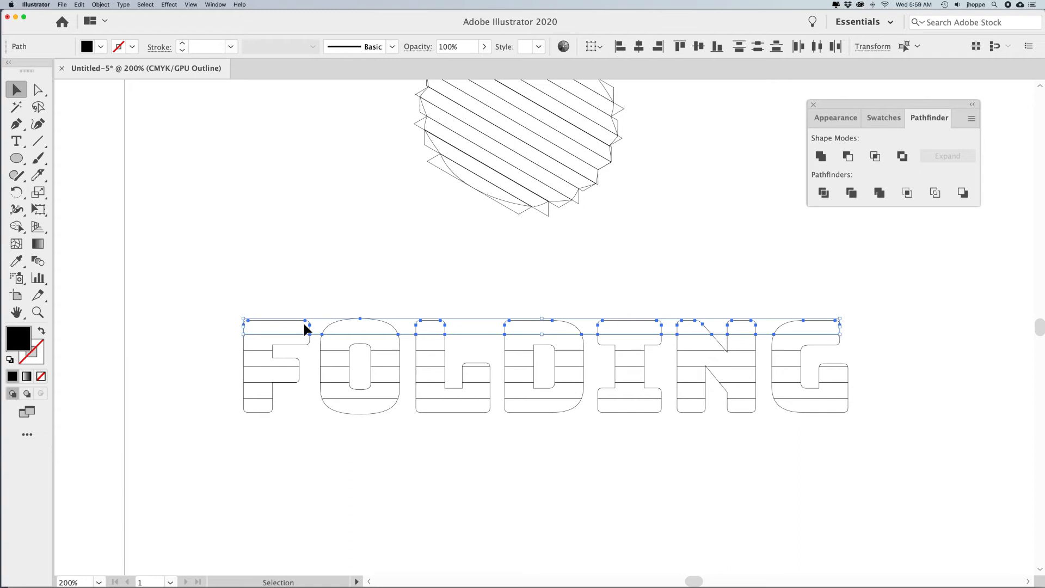
pyautogui.click(101, 5)
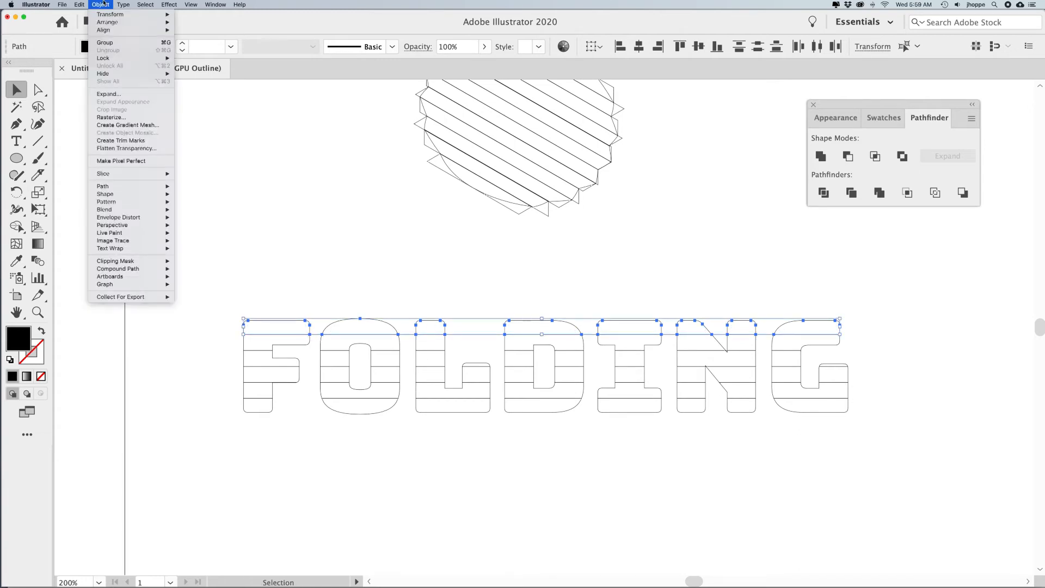
pyautogui.click(116, 43)
pyautogui.click(208, 384)
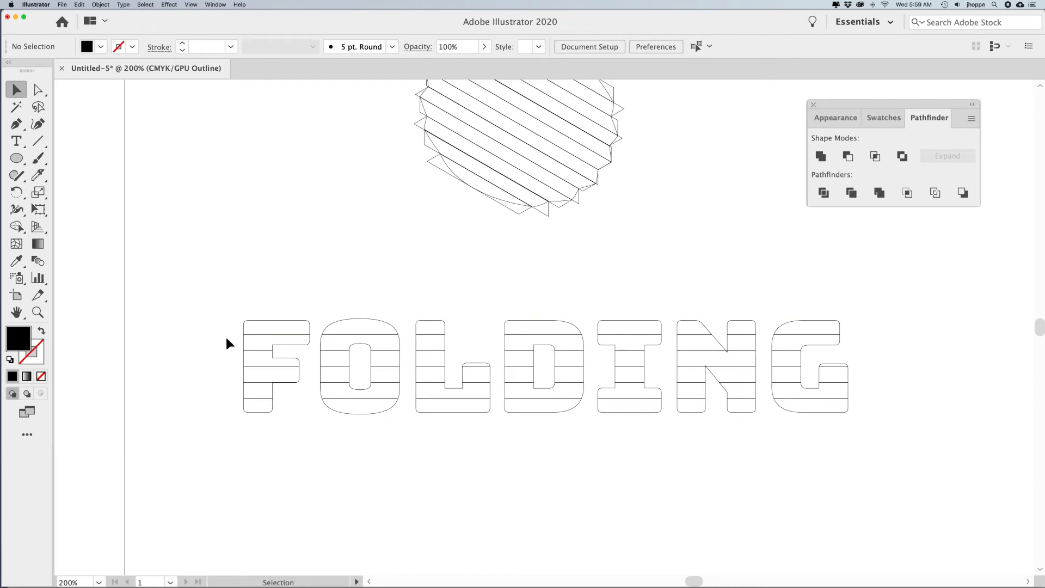
pyautogui.click(873, 345)
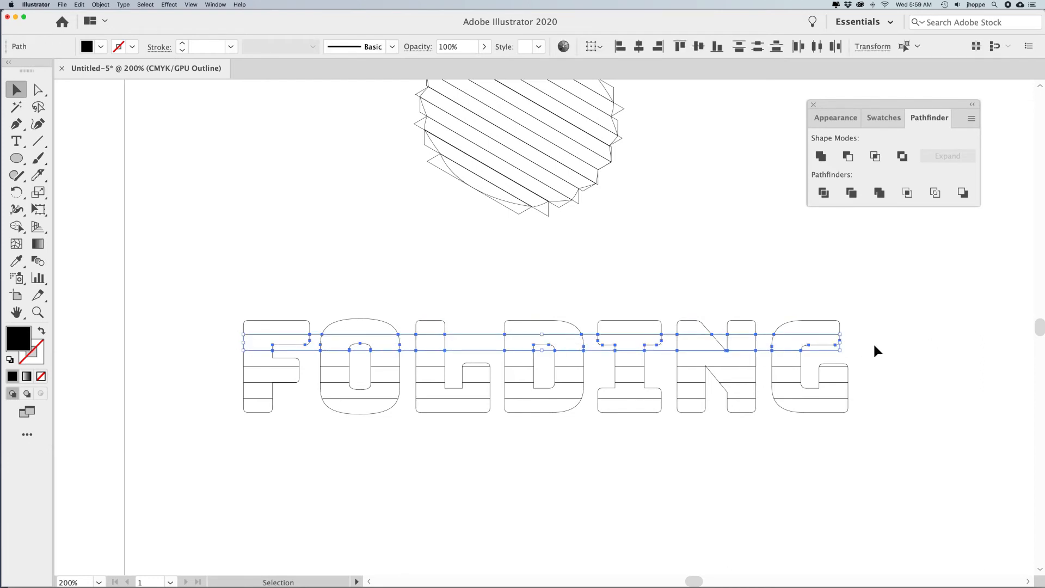
pyautogui.press('super+g')
# Group the letter pieces of the fourth, fifth and bottom strips, making a separate group for each strip
pyautogui.moveTo(223, 357); pyautogui.dragTo(864, 366)
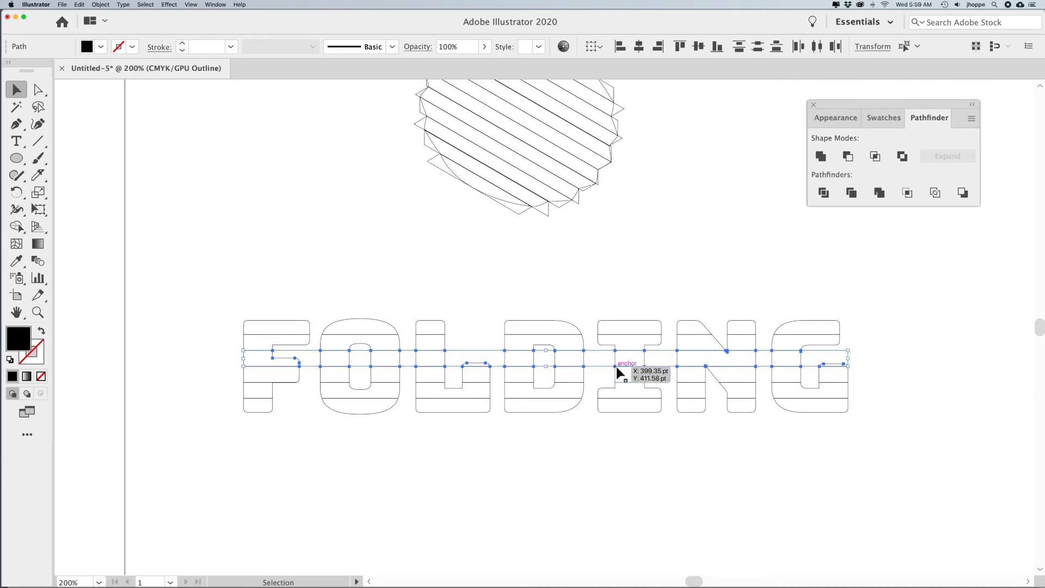
pyautogui.moveTo(274, 375); pyautogui.dragTo(690, 383)
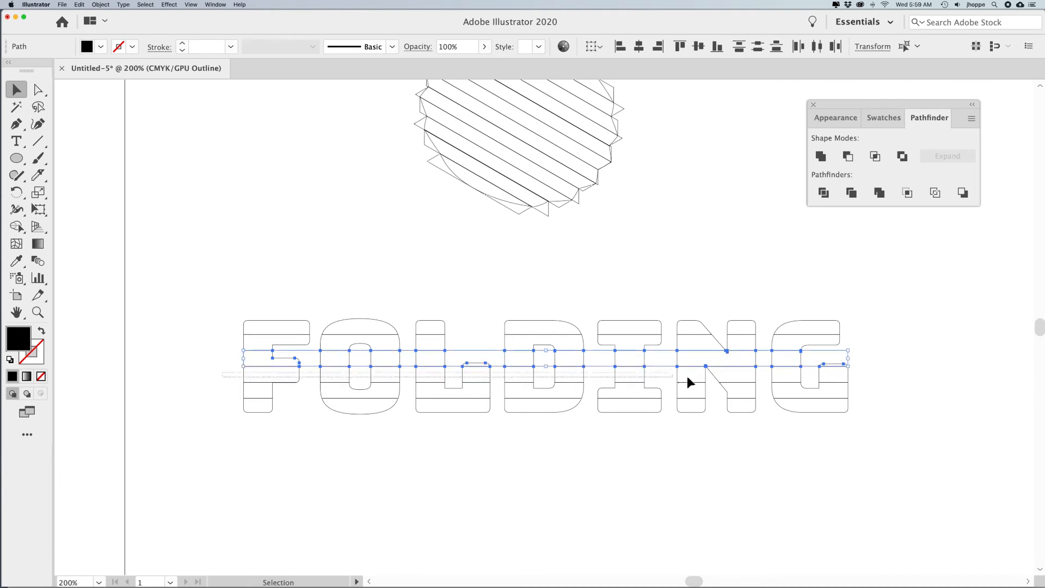
pyautogui.moveTo(856, 374); pyautogui.dragTo(860, 375)
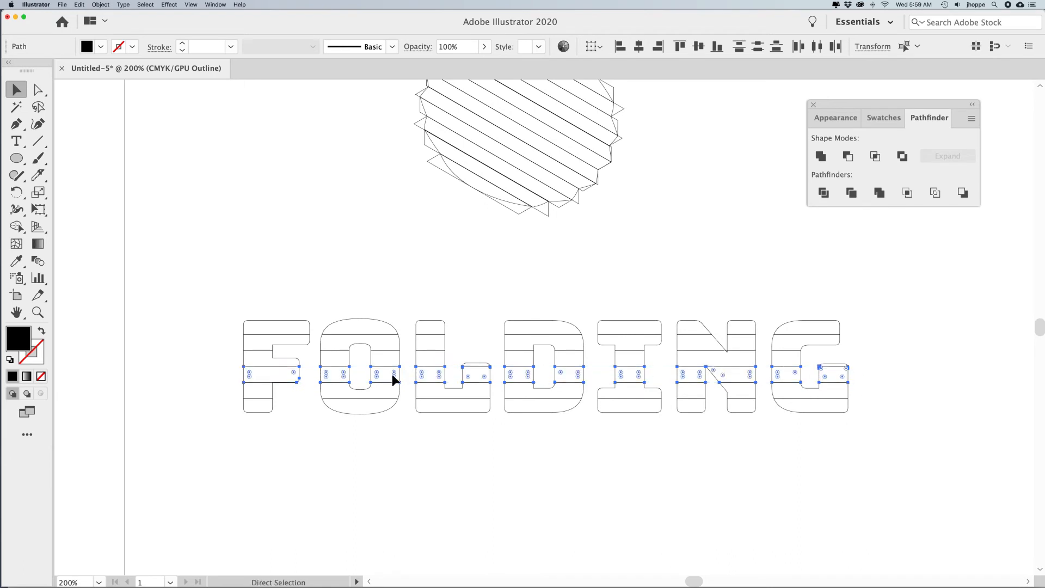
pyautogui.press('super+g')
pyautogui.moveTo(293, 386); pyautogui.dragTo(857, 391)
pyautogui.press('super+g')
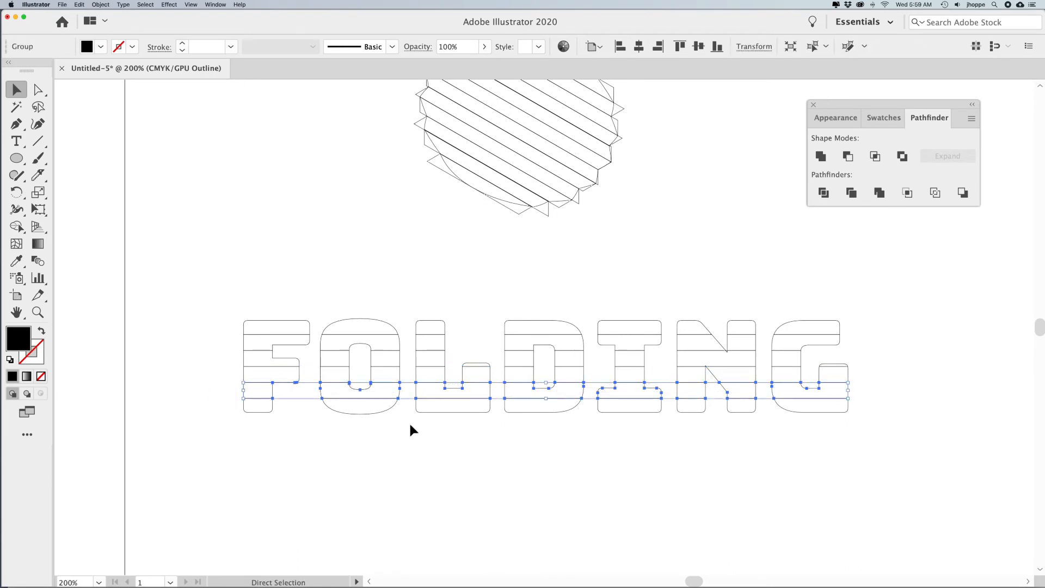
pyautogui.moveTo(227, 413); pyautogui.dragTo(871, 430)
pyautogui.press('super+g')
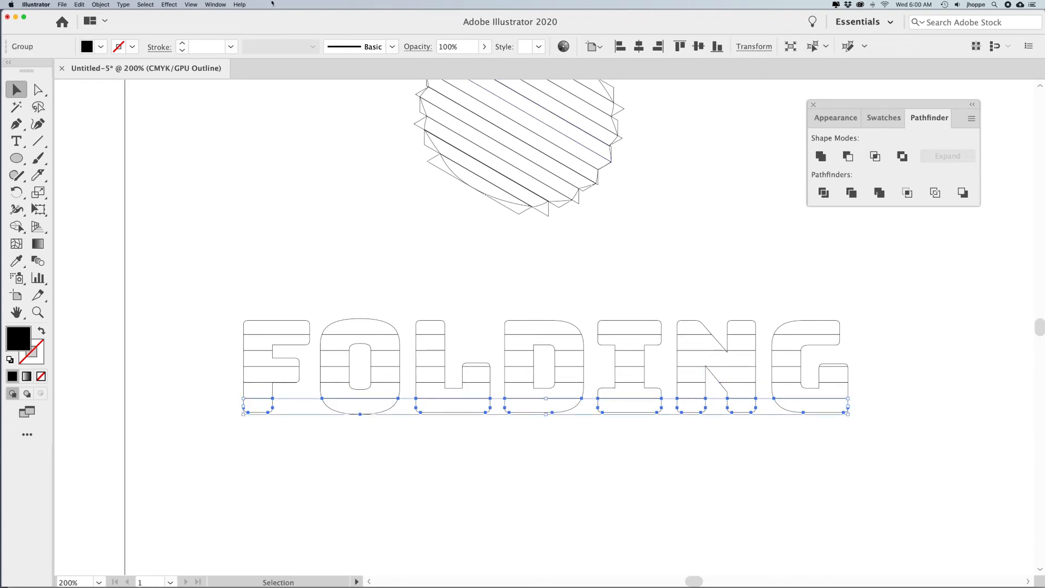
# Return the artwork to Preview mode and select the first, third and fifth strips, starting from the F
pyautogui.click(191, 4)
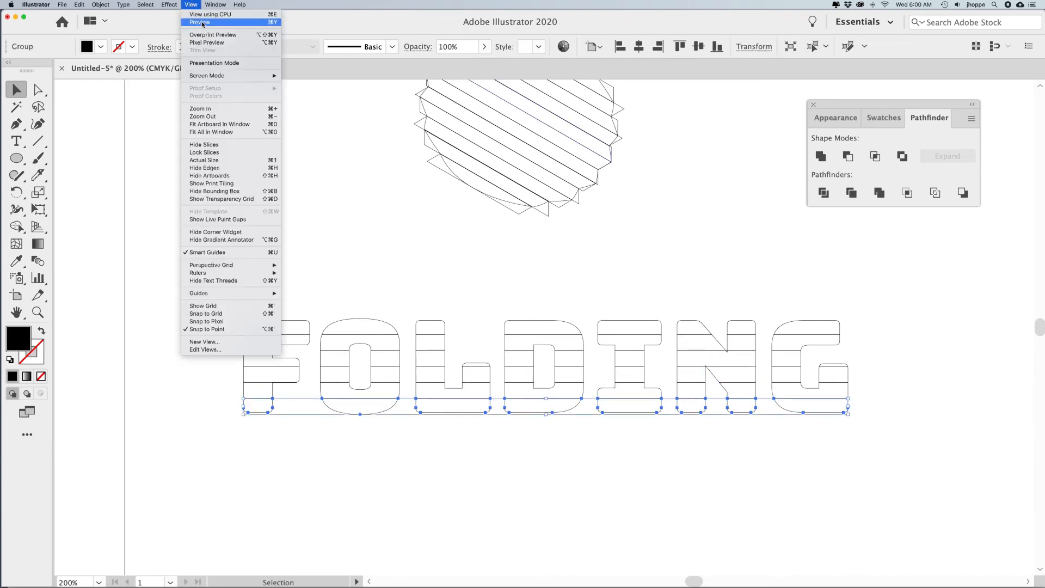
pyautogui.click(201, 15)
pyautogui.click(279, 230)
pyautogui.click(257, 329)
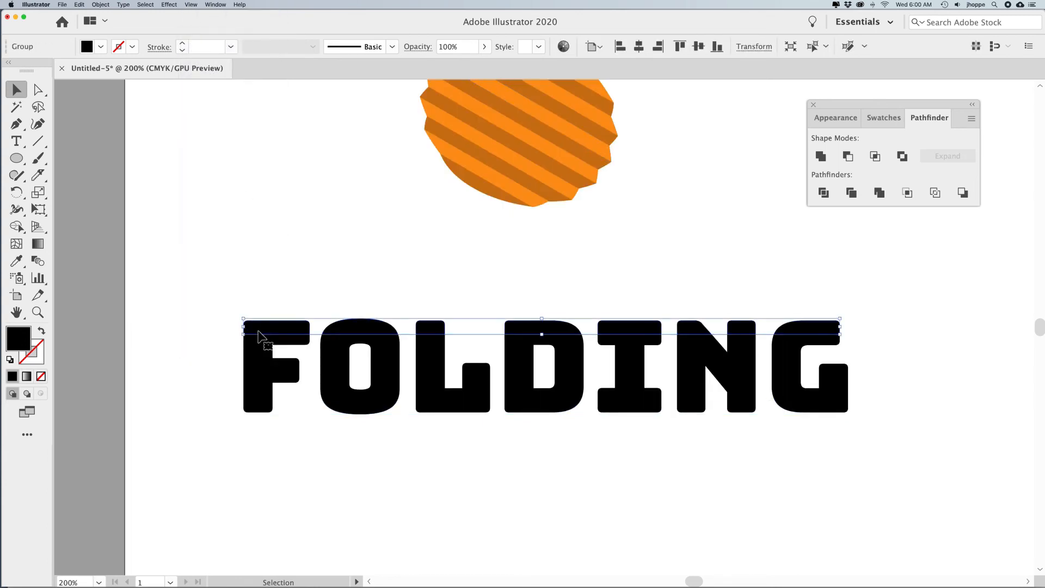
pyautogui.keyDown('shift'); pyautogui.click(259, 381); pyautogui.keyUp('shift')
pyautogui.keyDown('shift'); pyautogui.click(260, 398); pyautogui.keyUp('shift')
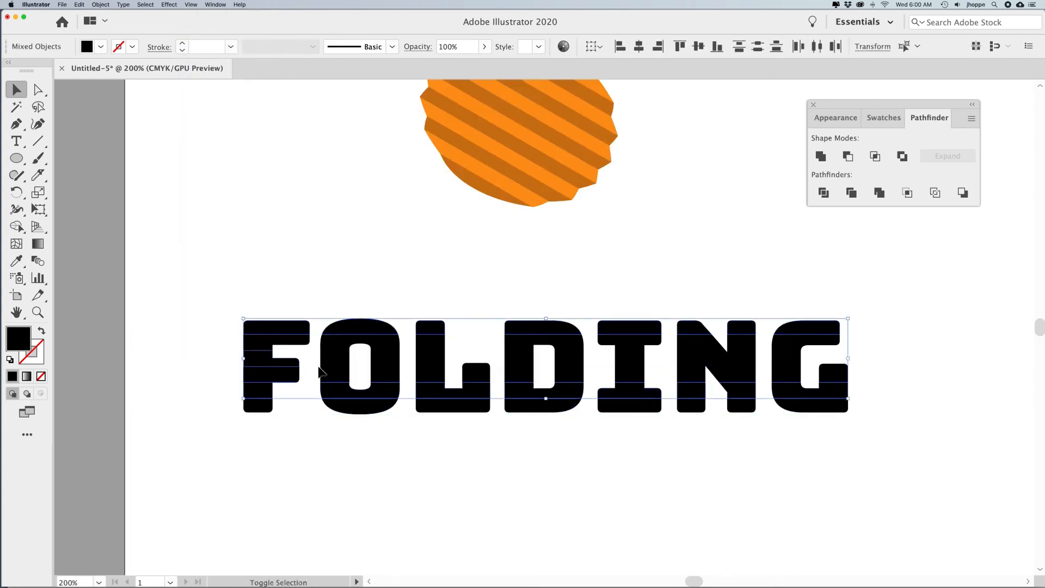
# Select the second, fourth and bottom strips of the word and fill them with orange
pyautogui.click(340, 345)
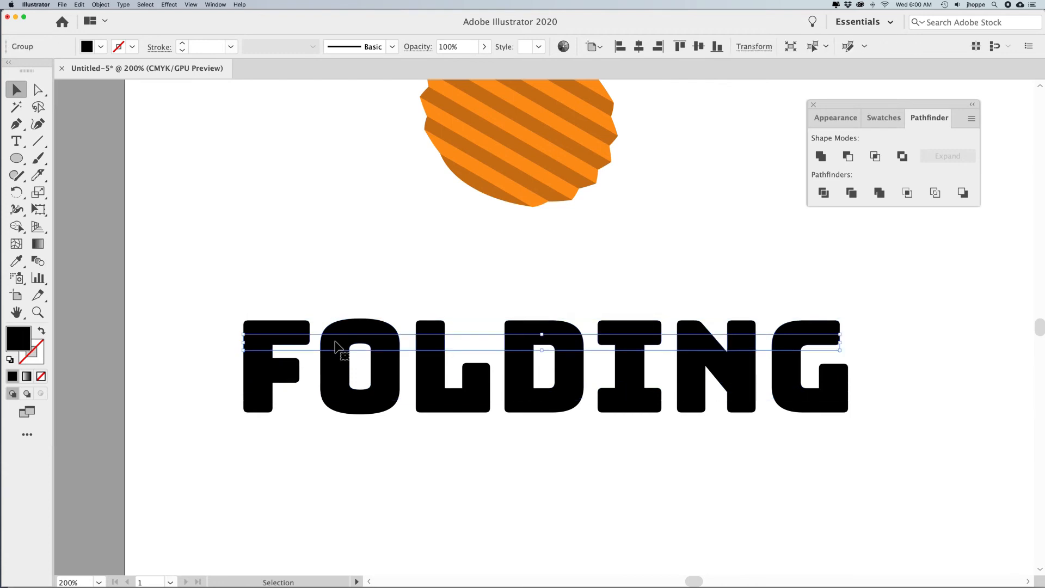
pyautogui.keyDown('shift'); pyautogui.click(283, 376); pyautogui.keyUp('shift')
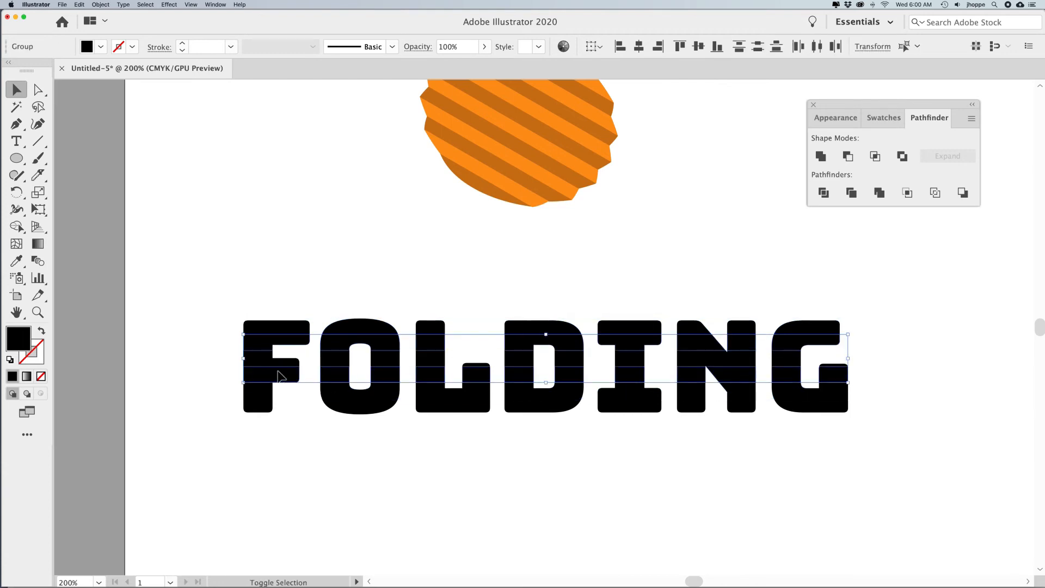
pyautogui.keyDown('shift'); pyautogui.click(267, 409); pyautogui.keyUp('shift')
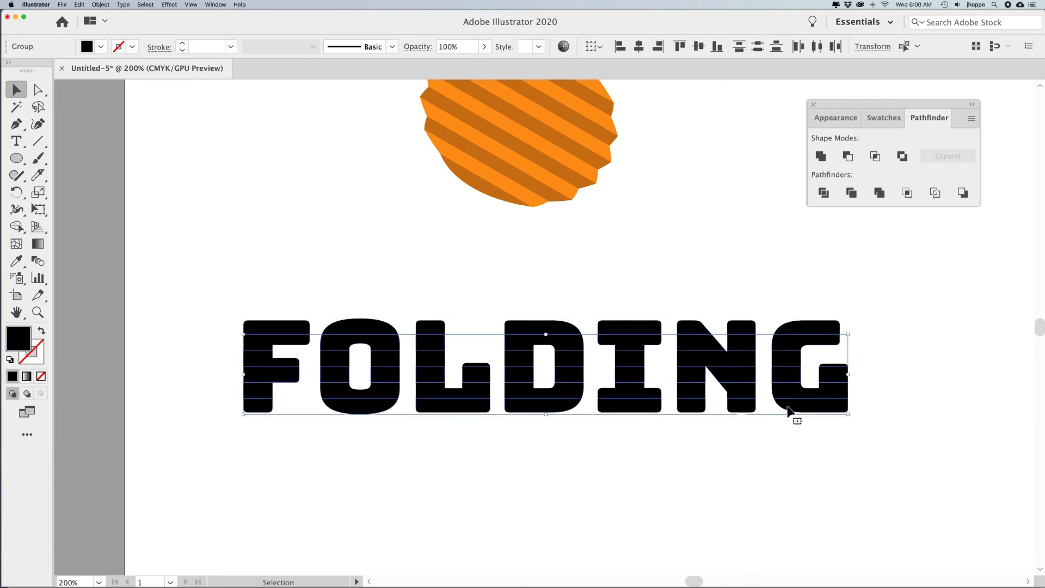
pyautogui.moveTo(255, 341); pyautogui.dragTo(244, 367)
pyautogui.press('super+z')
pyautogui.click(101, 48)
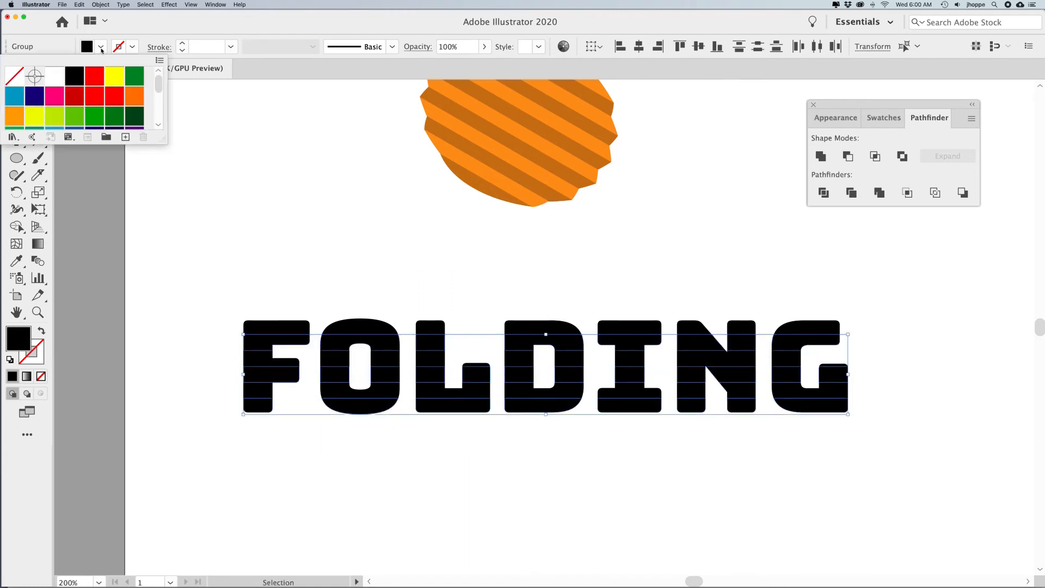
pyautogui.click(132, 99)
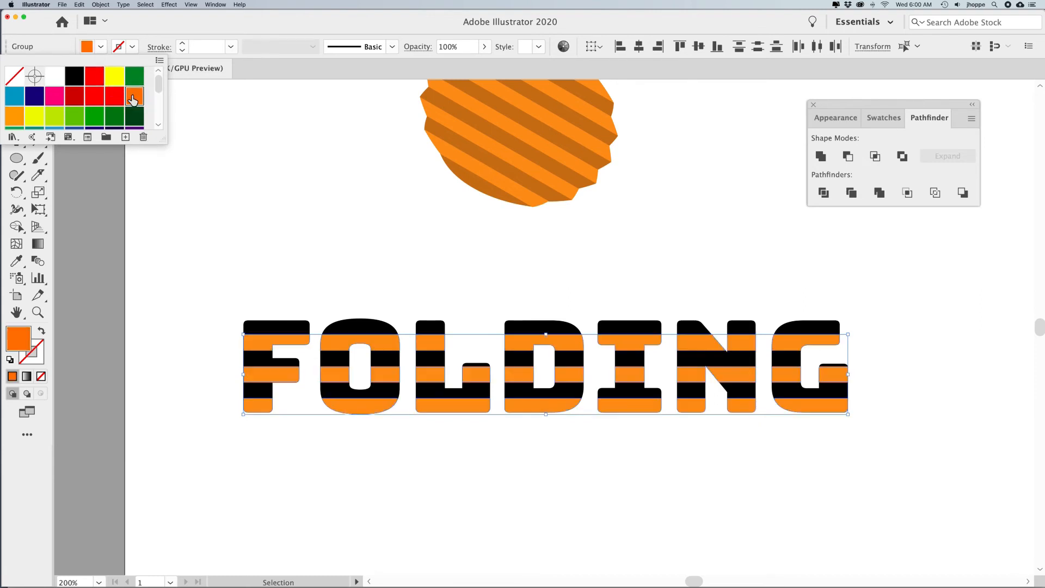
pyautogui.click(242, 216)
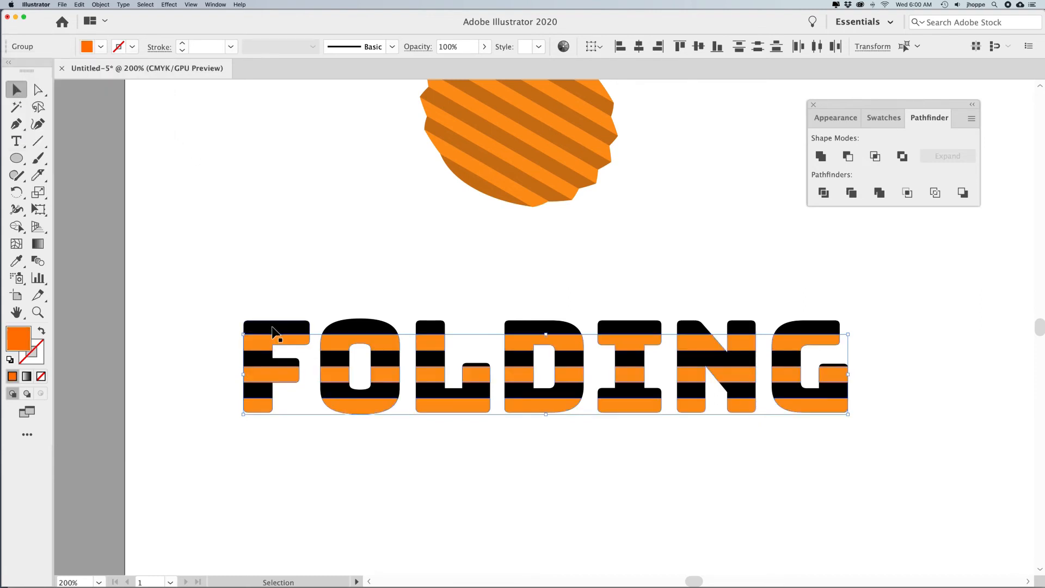
# Fill the top strip, the fifth strip and the F's black middle piece with dark green
pyautogui.click(273, 332)
pyautogui.keyDown('shift'); pyautogui.click(264, 362); pyautogui.keyUp('shift')
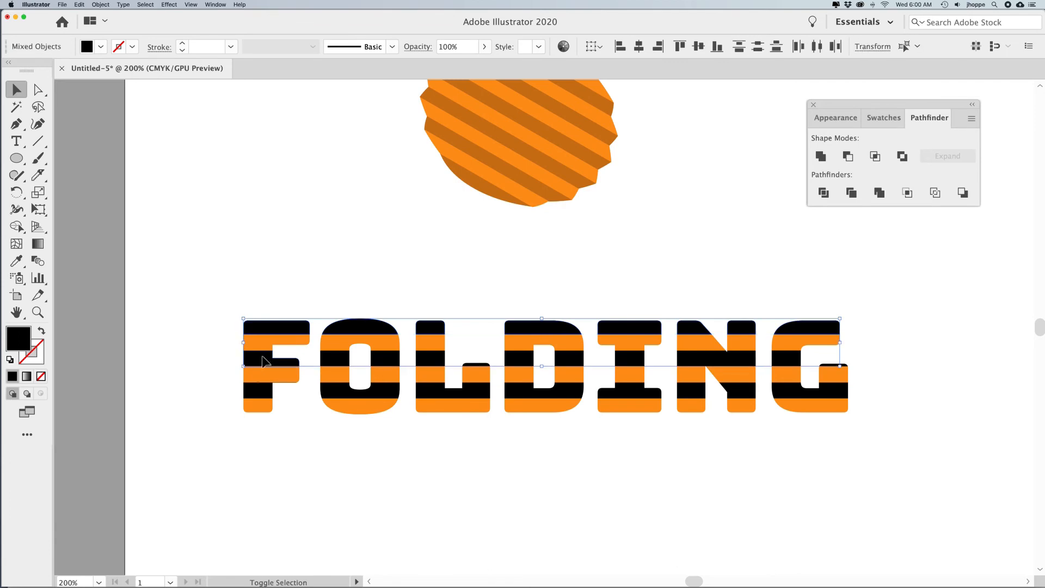
pyautogui.keyDown('shift'); pyautogui.click(264, 397); pyautogui.keyUp('shift')
pyautogui.moveTo(263, 396); pyautogui.dragTo(283, 419)
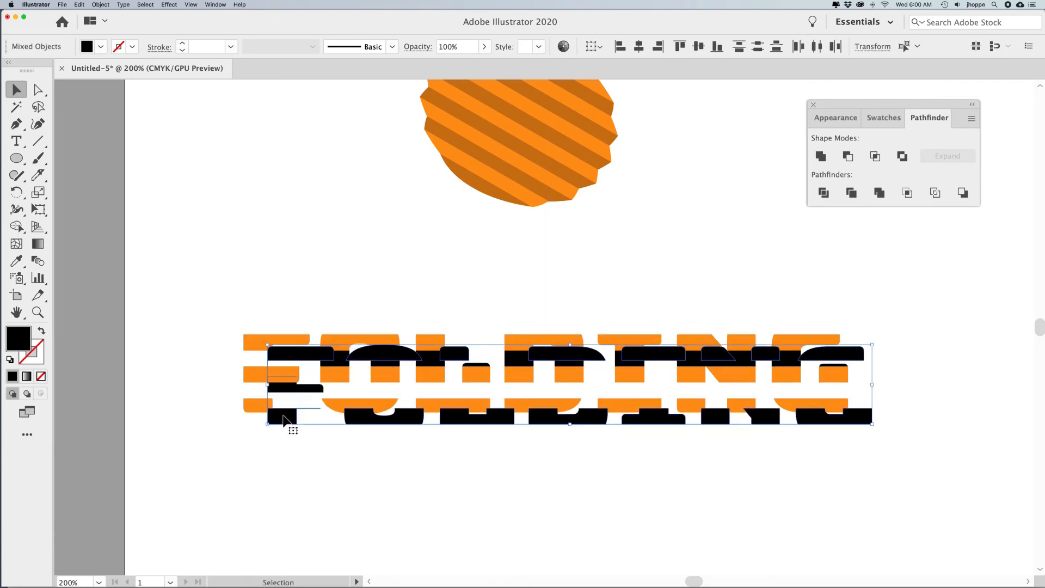
pyautogui.press('super+z')
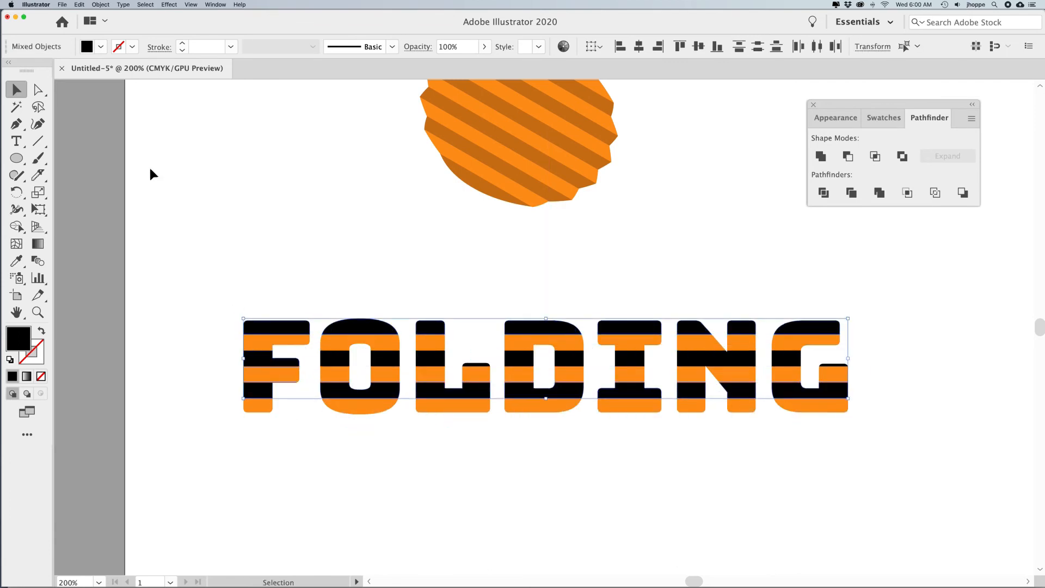
pyautogui.click(100, 48)
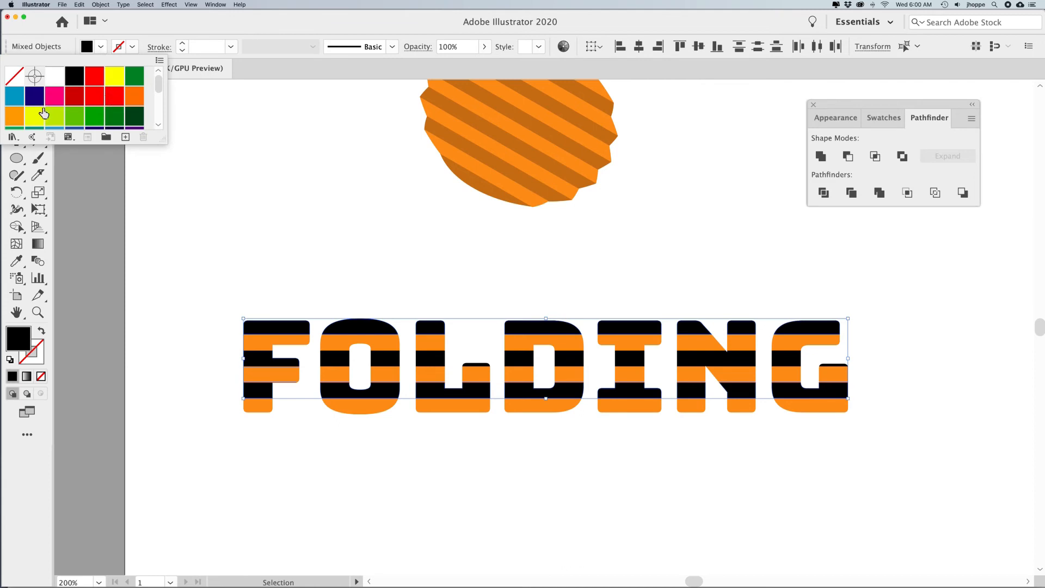
pyautogui.click(75, 116)
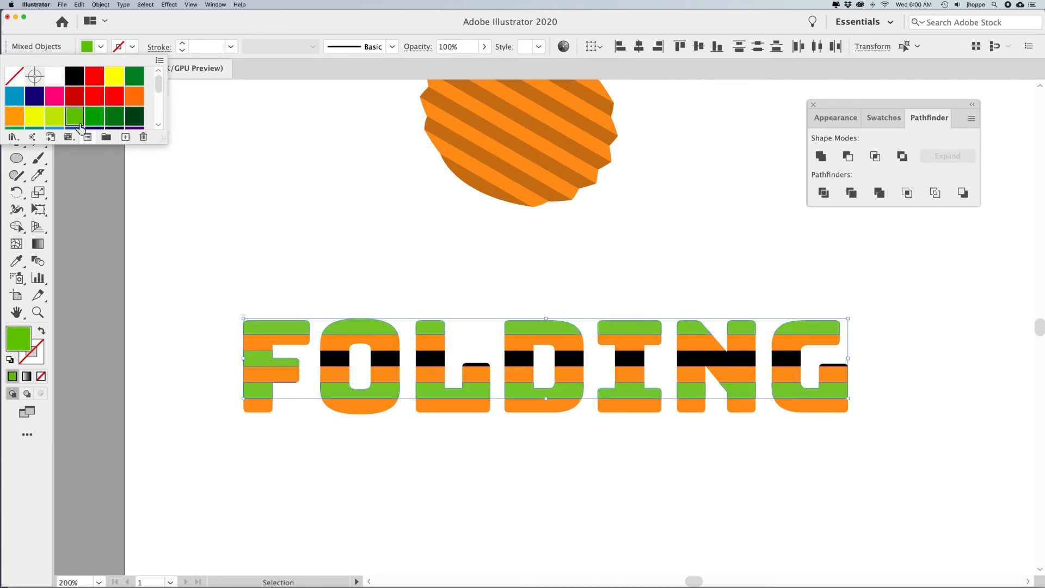
pyautogui.click(115, 116)
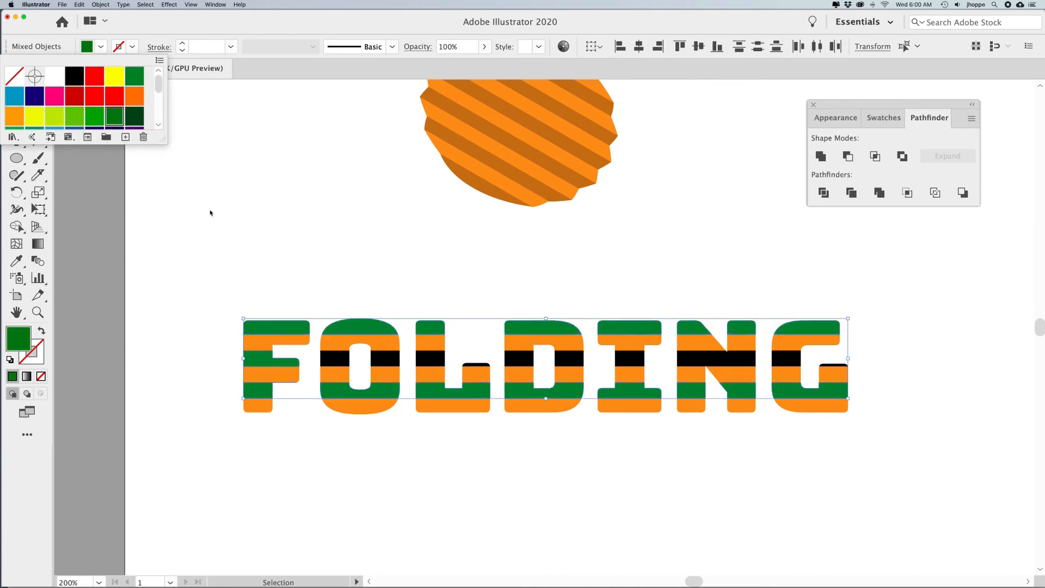
pyautogui.click(210, 213)
# Group all letter pieces of the third strip and fill the group with the same dark green
pyautogui.click(333, 360)
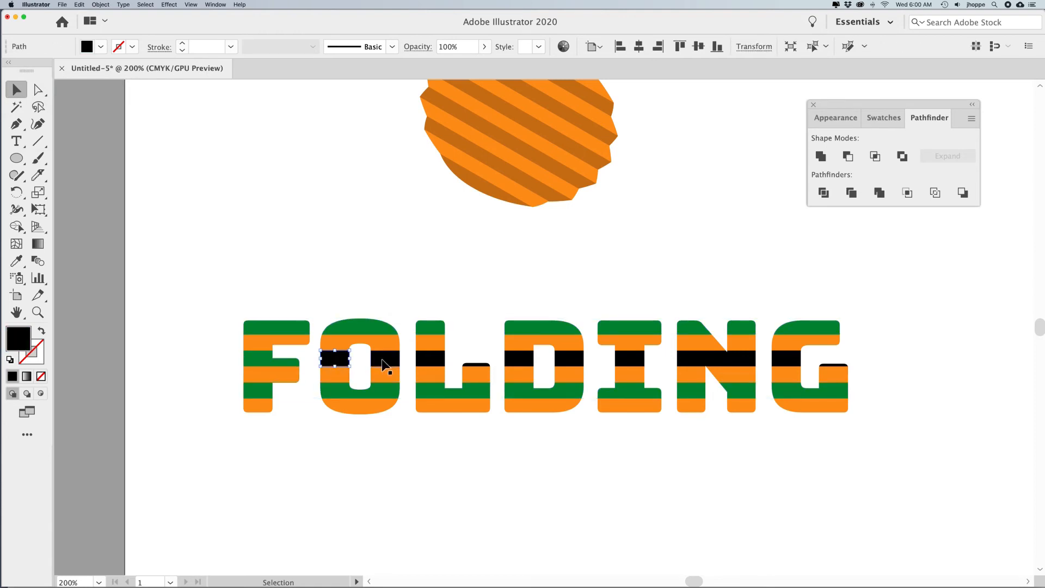
pyautogui.click(297, 362)
pyautogui.moveTo(213, 354); pyautogui.dragTo(842, 363)
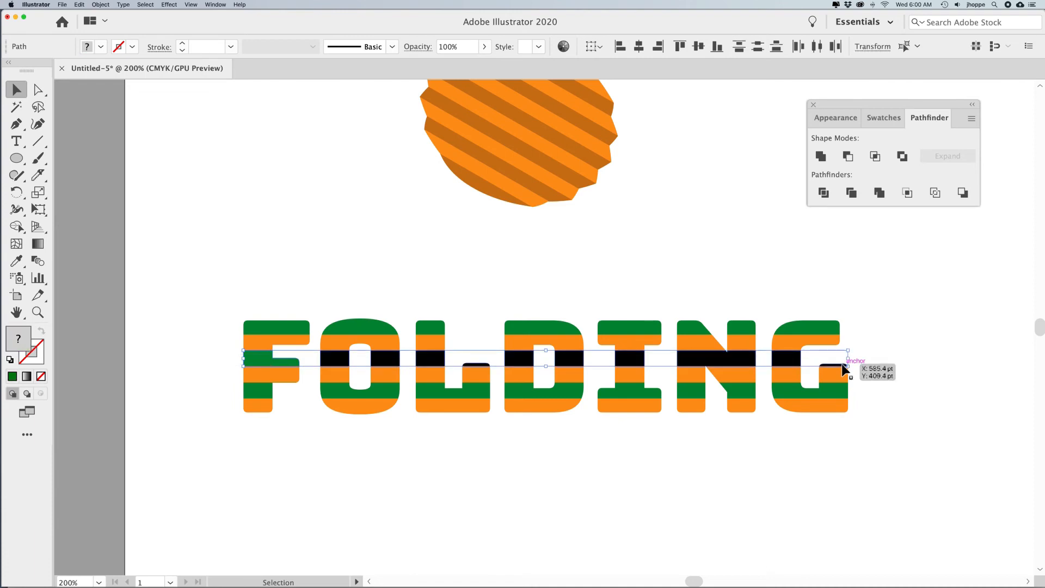
pyautogui.press('super+g')
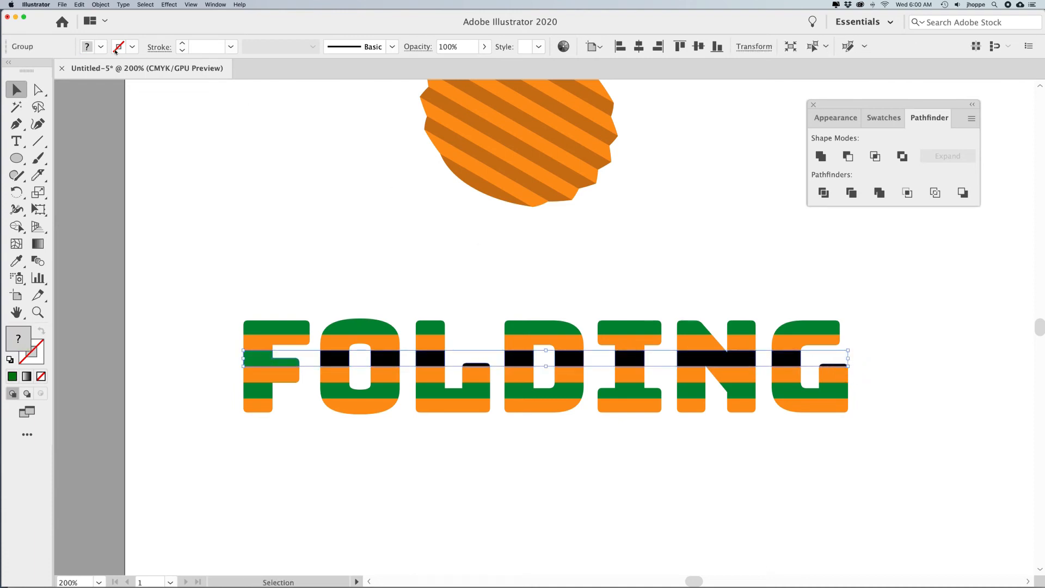
pyautogui.click(101, 47)
pyautogui.click(112, 122)
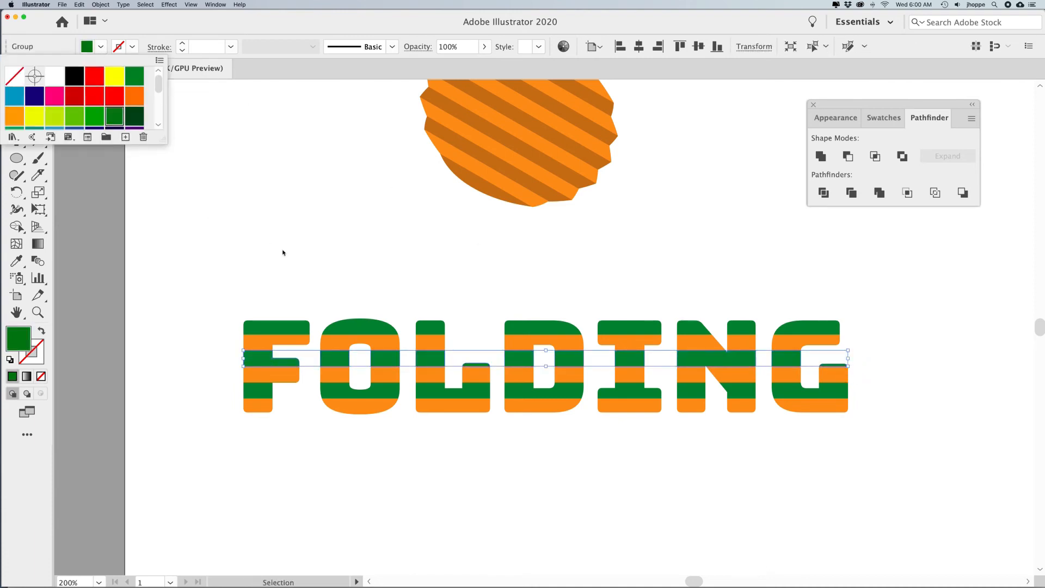
pyautogui.press('Escape')
# Select the three green strips of the word together, try moving them off the orange strips and undo the move
pyautogui.hscroll(2, 281, 248)
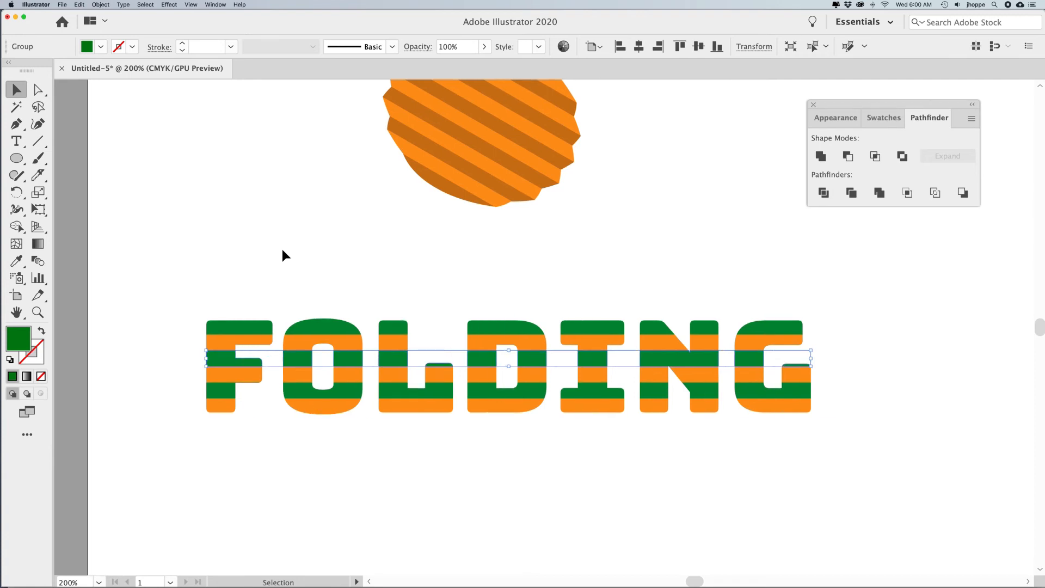
pyautogui.click(273, 257)
pyautogui.click(217, 330)
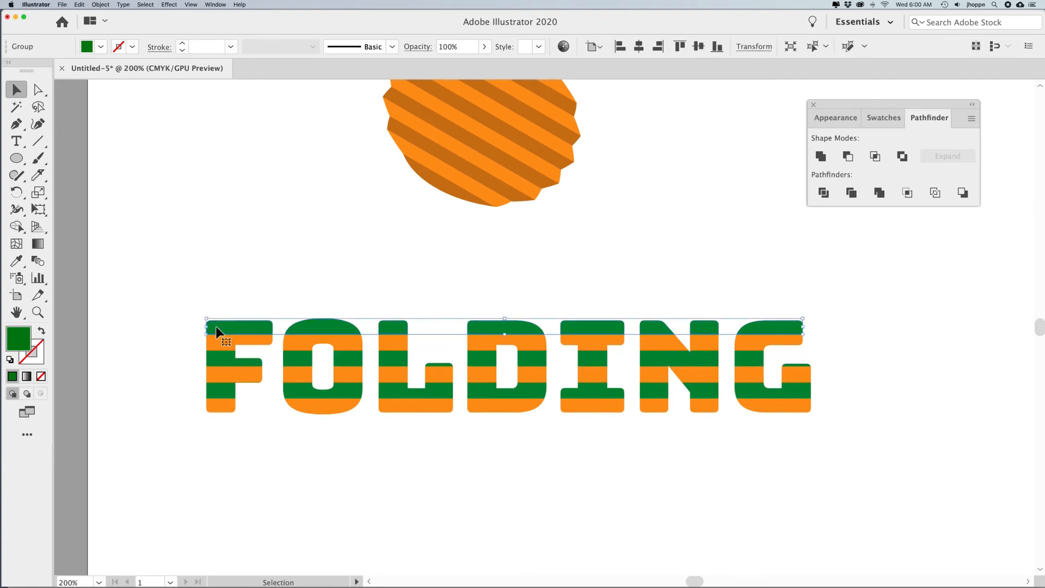
pyautogui.keyDown('shift'); pyautogui.click(221, 356); pyautogui.keyUp('shift')
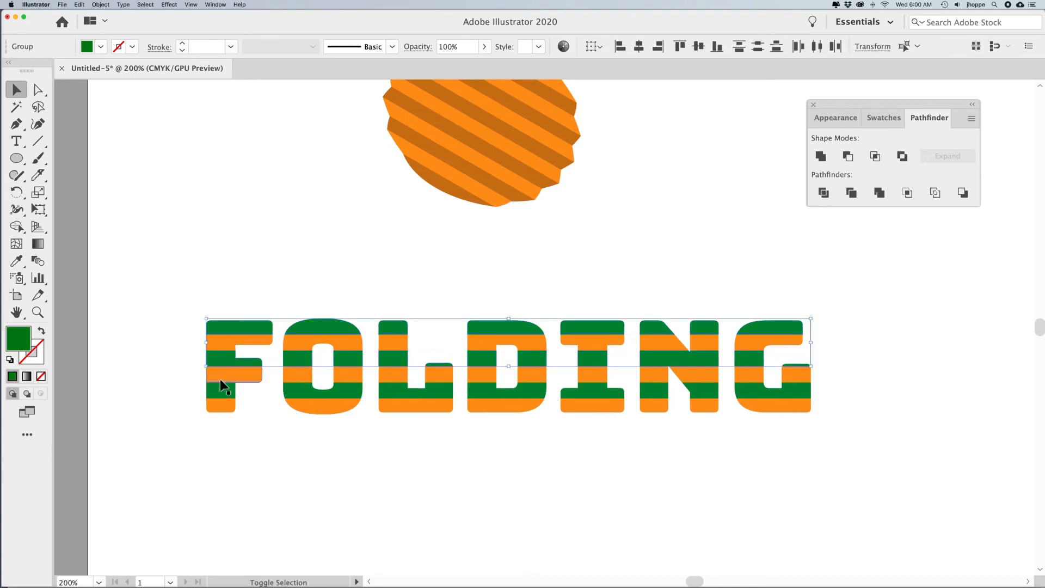
pyautogui.keyDown('shift'); pyautogui.click(220, 390); pyautogui.keyUp('shift')
pyautogui.moveTo(220, 390); pyautogui.dragTo(200, 360)
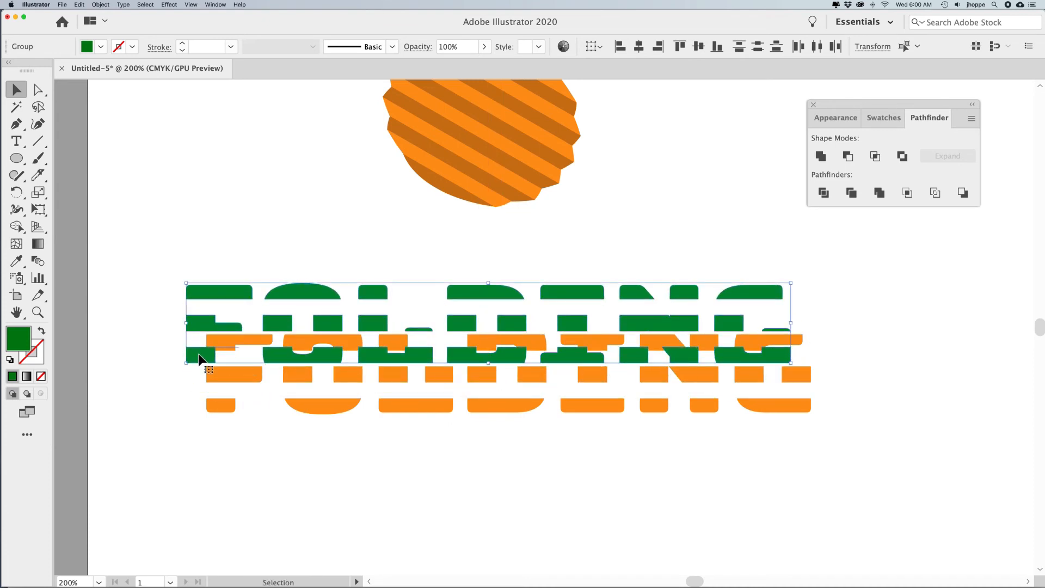
pyautogui.press('super+z')
# Apply a 3D Rotate effect with the Isometric Top position to the selected green strips
pyautogui.click(835, 117)
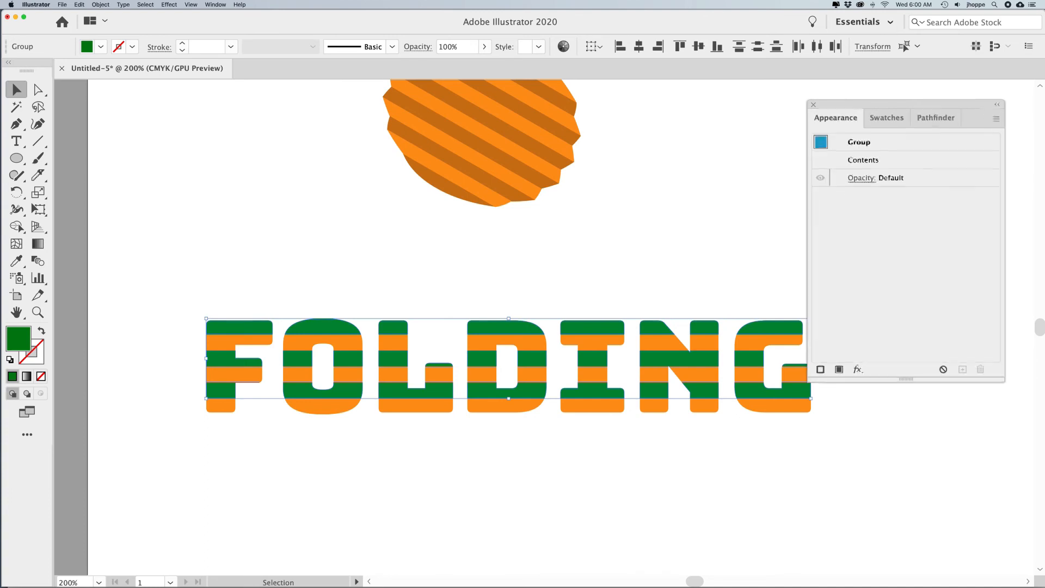
pyautogui.click(859, 370)
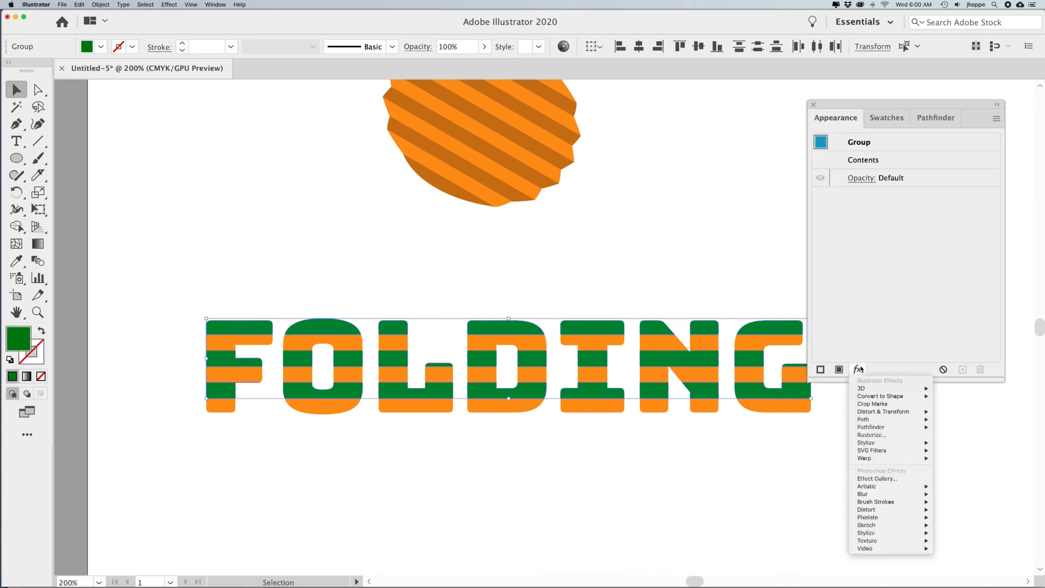
pyautogui.moveTo(871, 389)
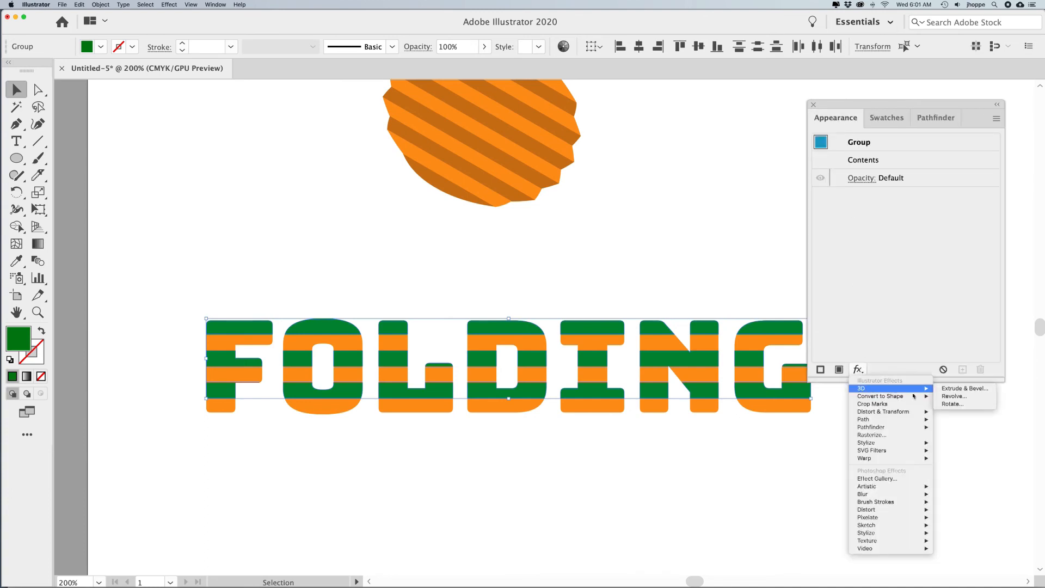
pyautogui.click(949, 404)
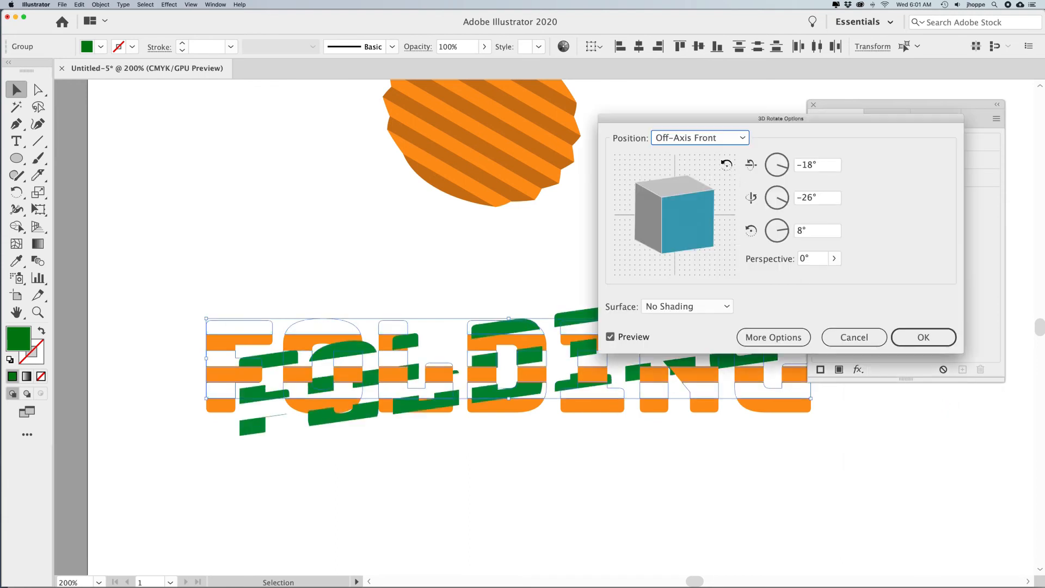
pyautogui.click(689, 137)
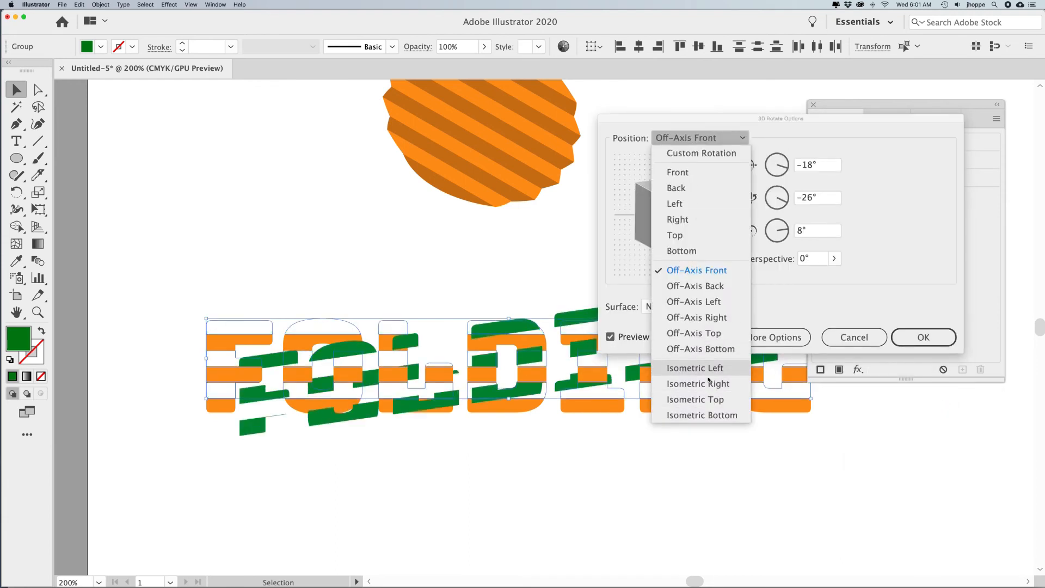
pyautogui.click(696, 399)
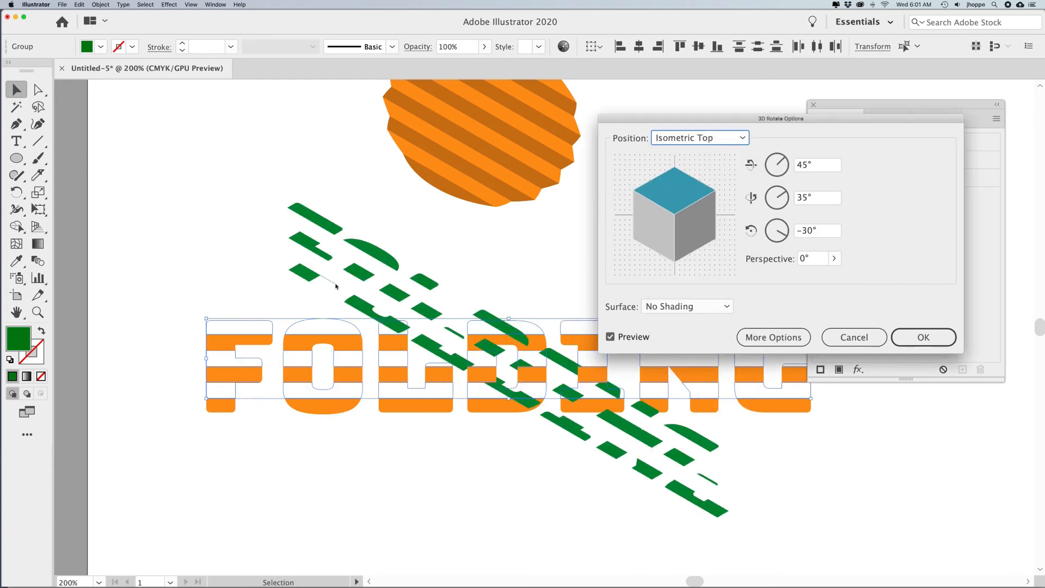
pyautogui.click(924, 337)
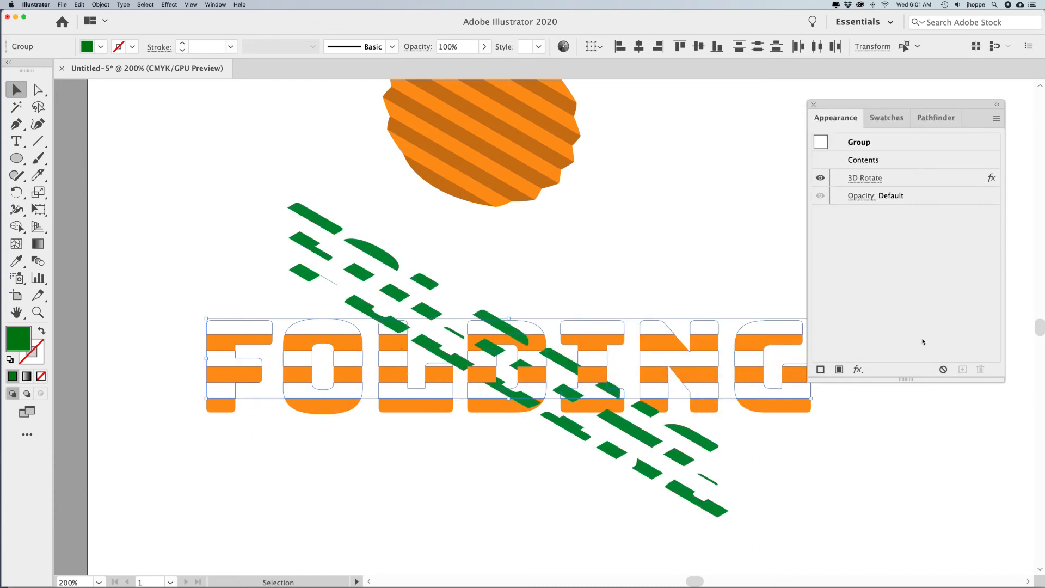
# Select the three orange strips of the word and apply a 3D Rotate effect with the Isometric Left position
pyautogui.click(226, 279)
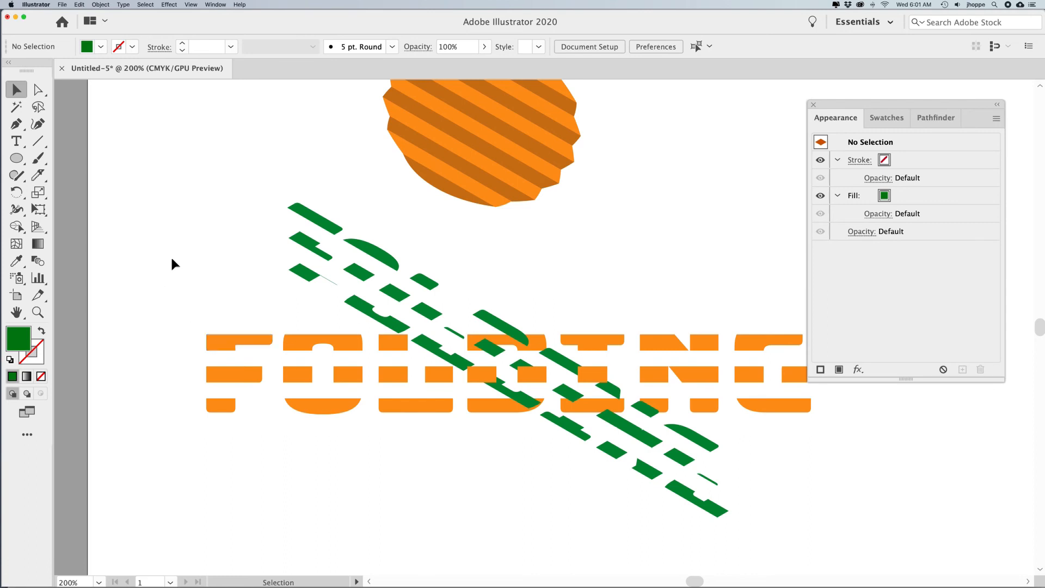
pyautogui.click(211, 349)
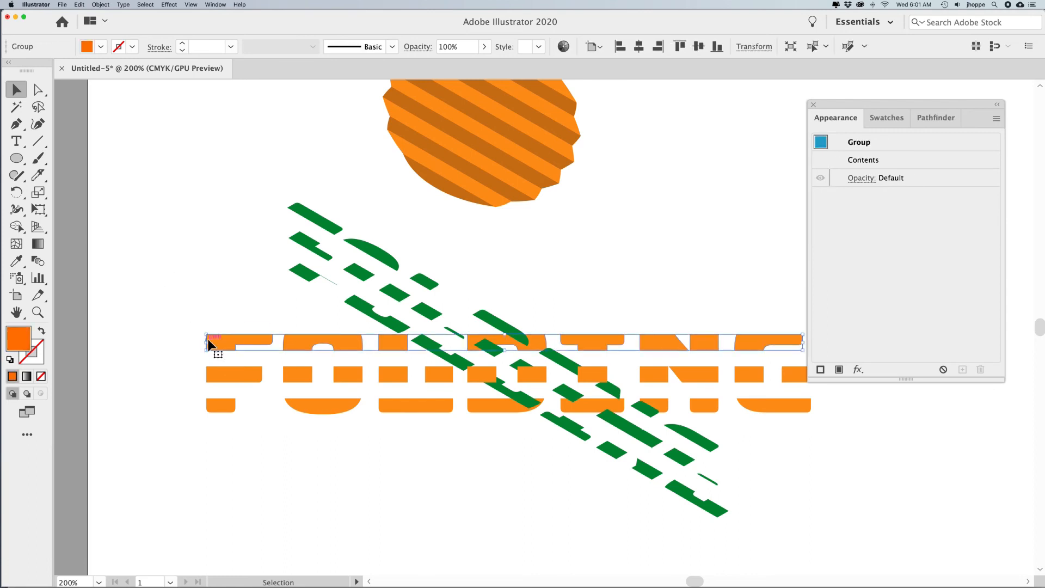
pyautogui.keyDown('shift'); pyautogui.click(214, 376); pyautogui.keyUp('shift')
pyautogui.keyDown('shift'); pyautogui.click(215, 407); pyautogui.keyUp('shift')
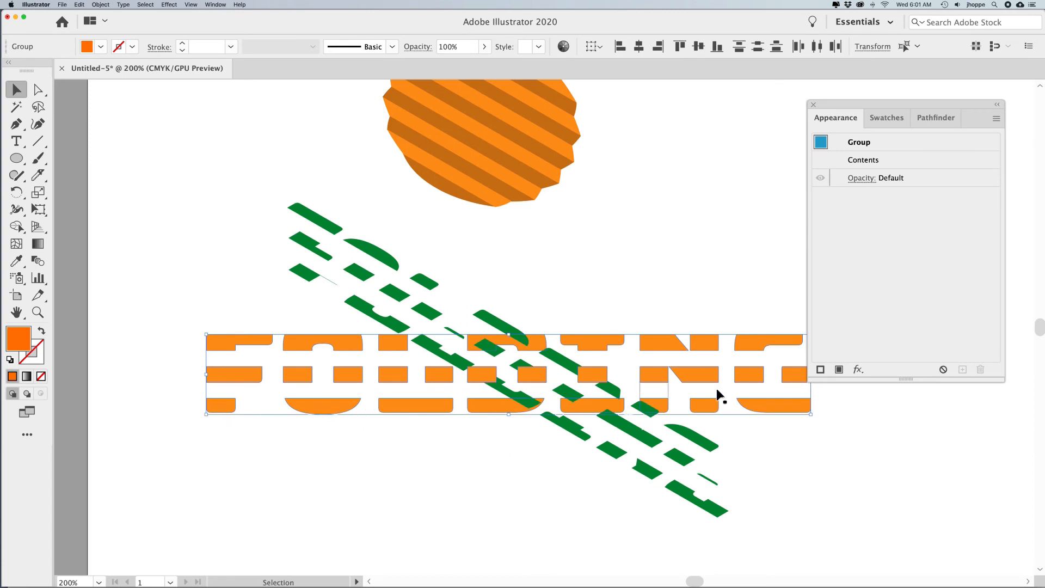
pyautogui.click(861, 374)
pyautogui.moveTo(868, 391)
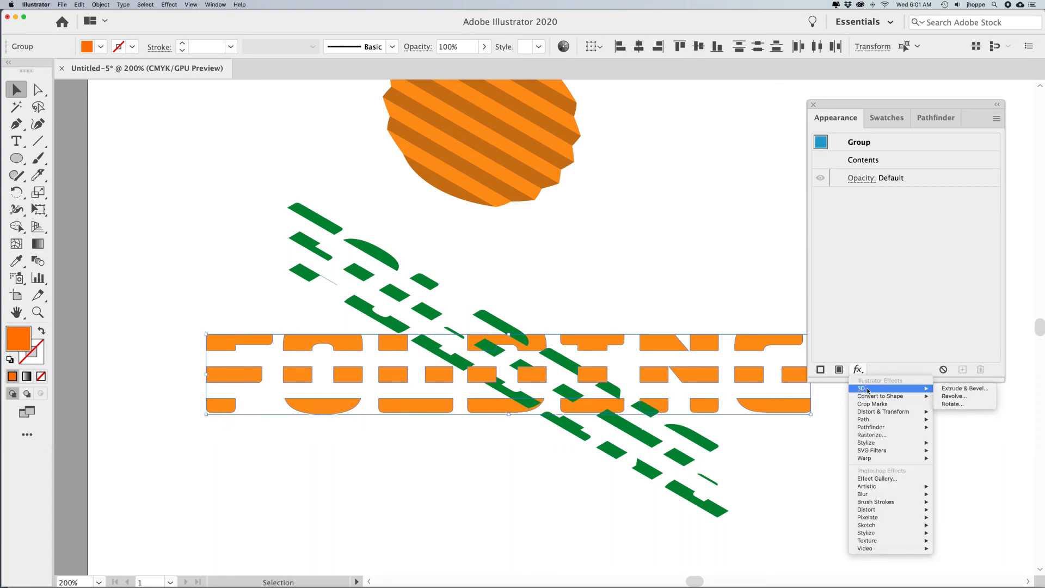
pyautogui.click(953, 404)
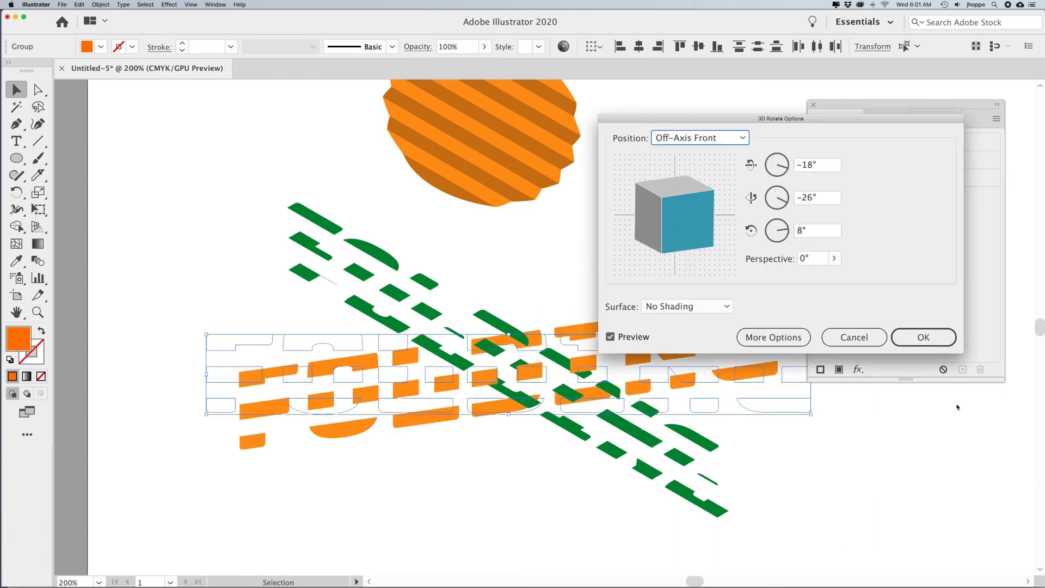
pyautogui.click(708, 138)
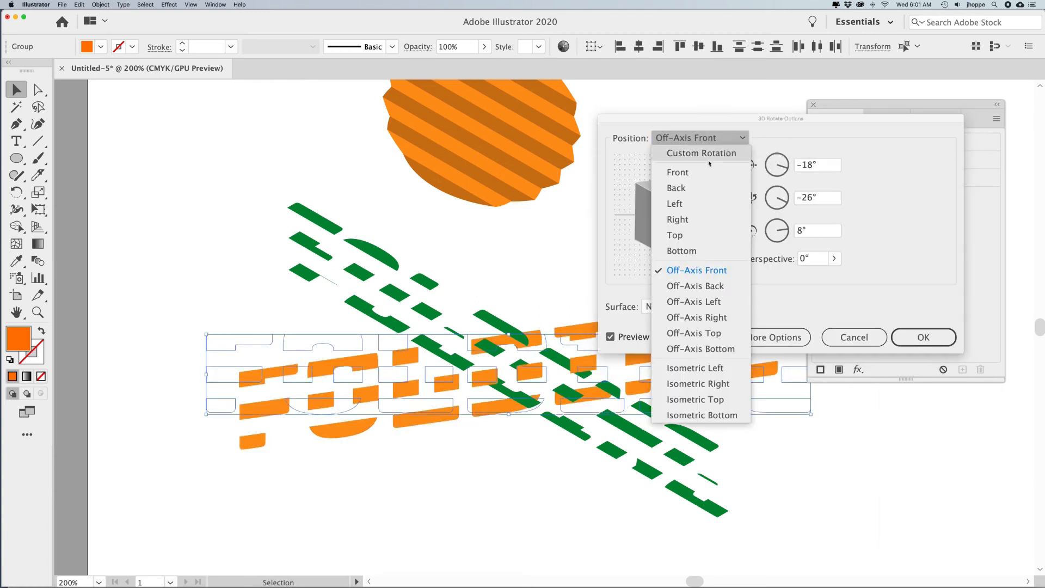
pyautogui.click(706, 369)
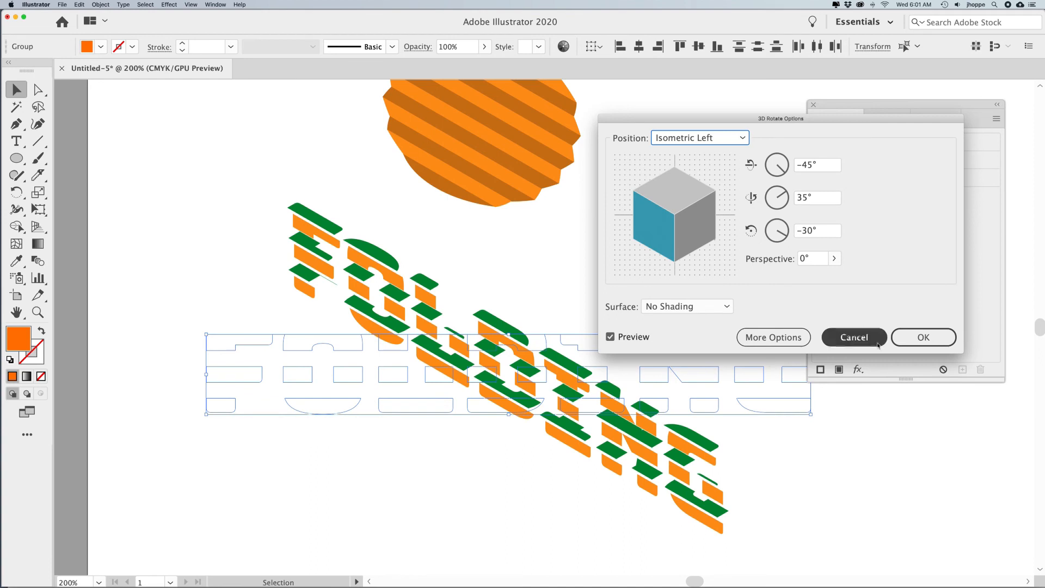
pyautogui.click(921, 341)
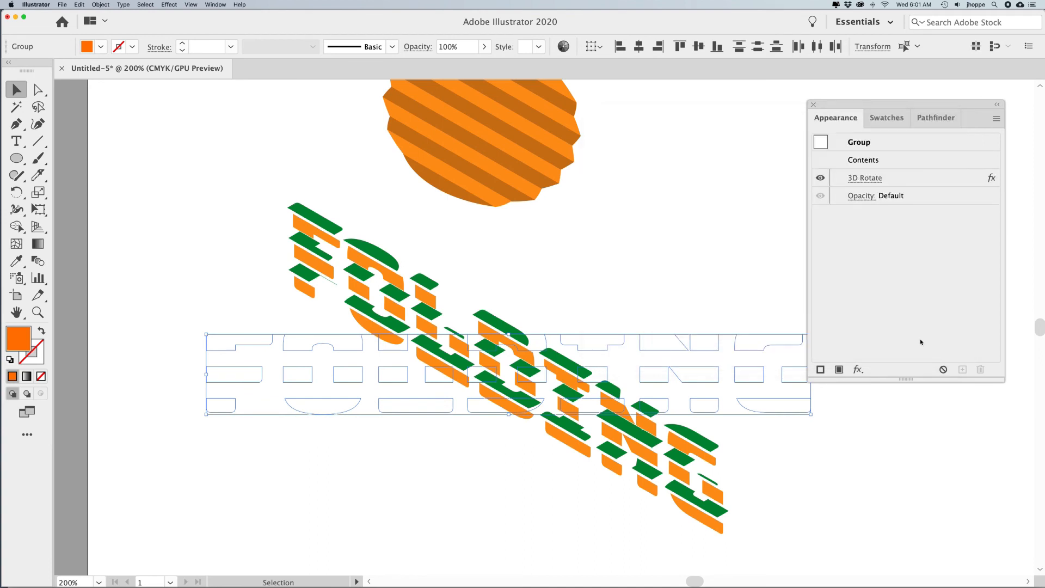
# Check the strips in Outline view, return to Preview, and expand the appearance of all the rotated strips
pyautogui.click(687, 258)
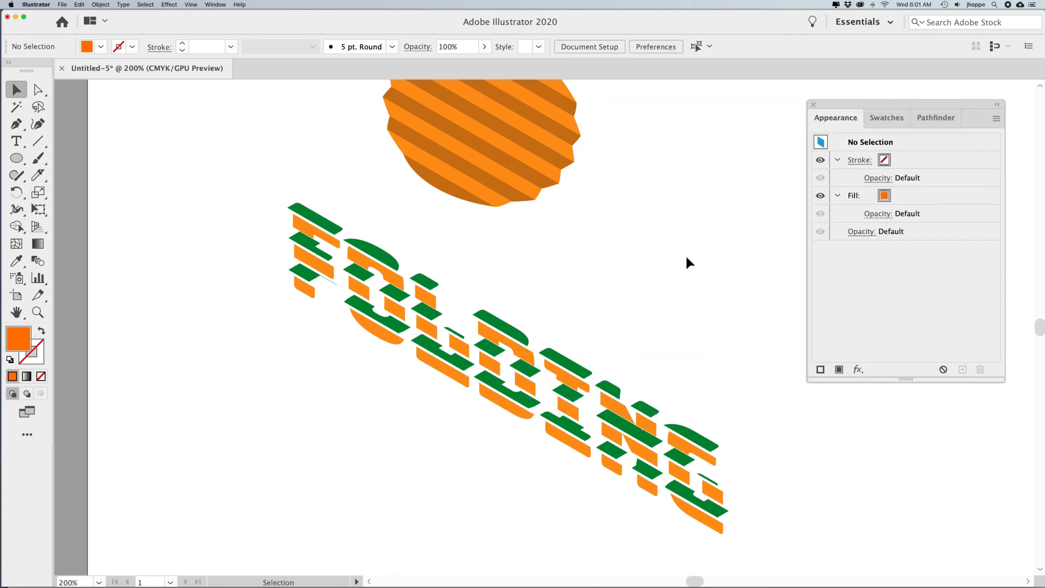
pyautogui.press('super+y')
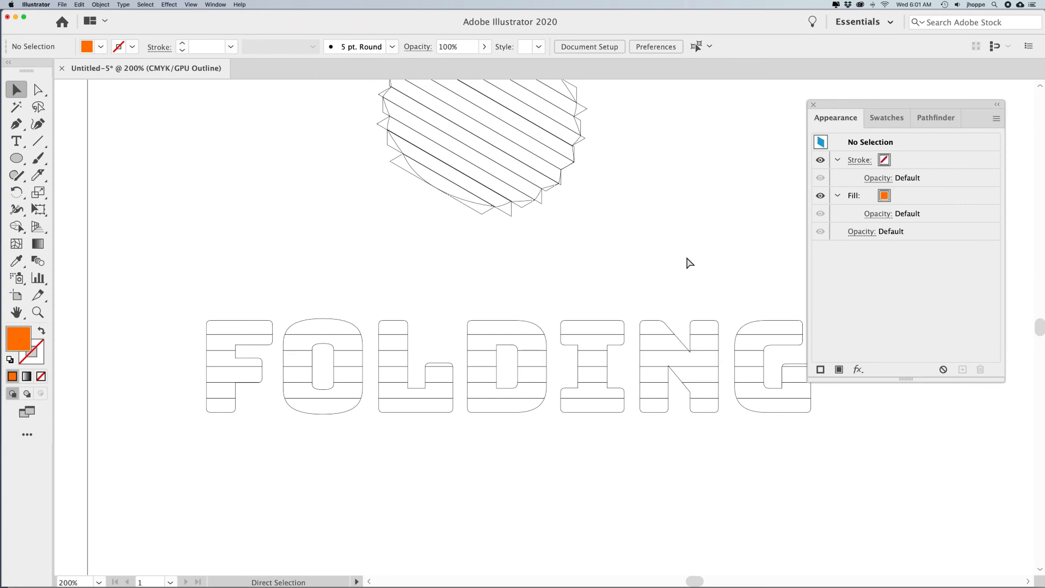
pyautogui.press('super+y')
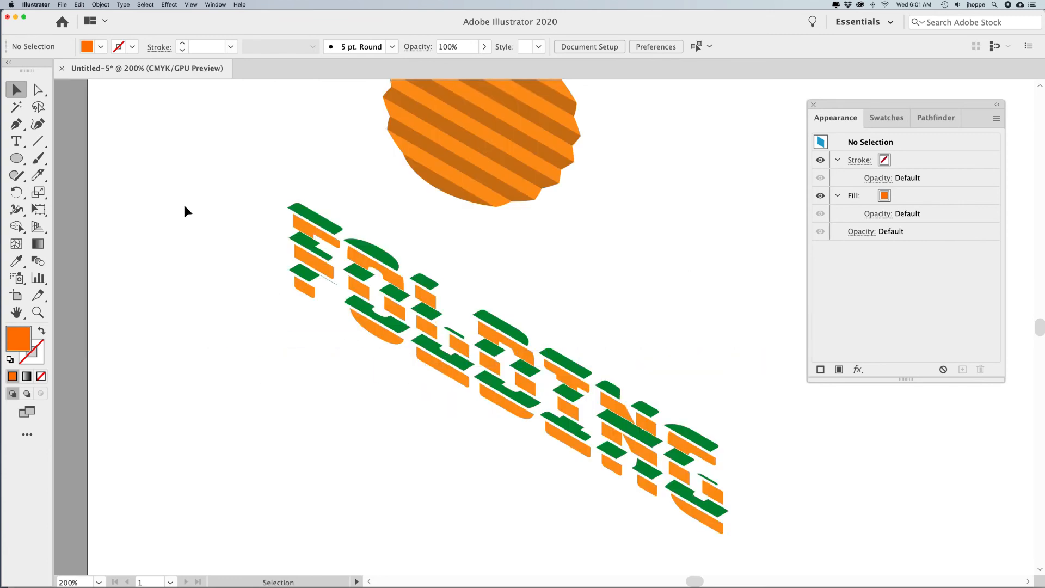
pyautogui.moveTo(148, 303); pyautogui.dragTo(817, 542)
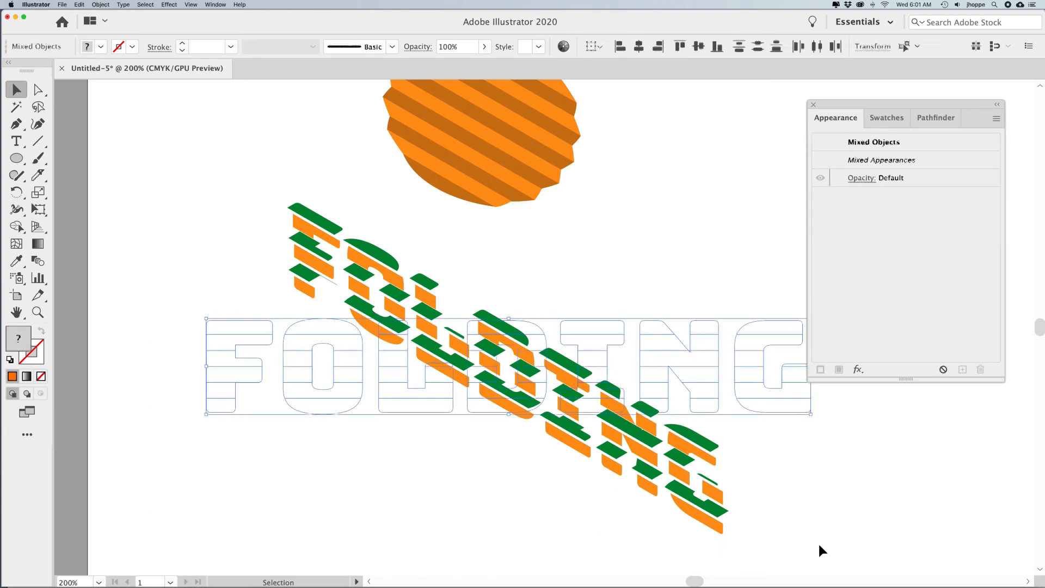
pyautogui.click(101, 5)
pyautogui.click(110, 102)
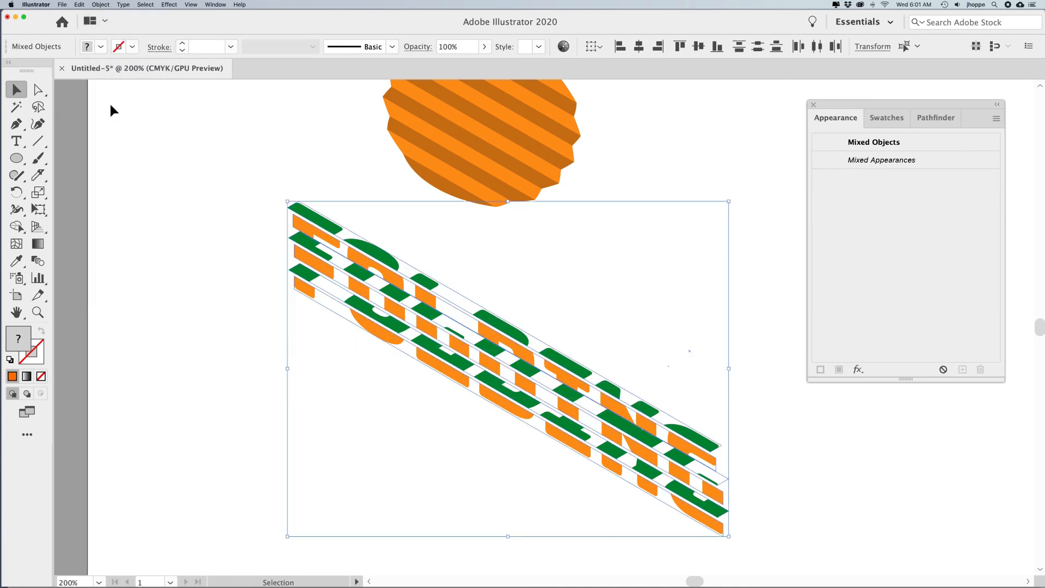
pyautogui.click(213, 227)
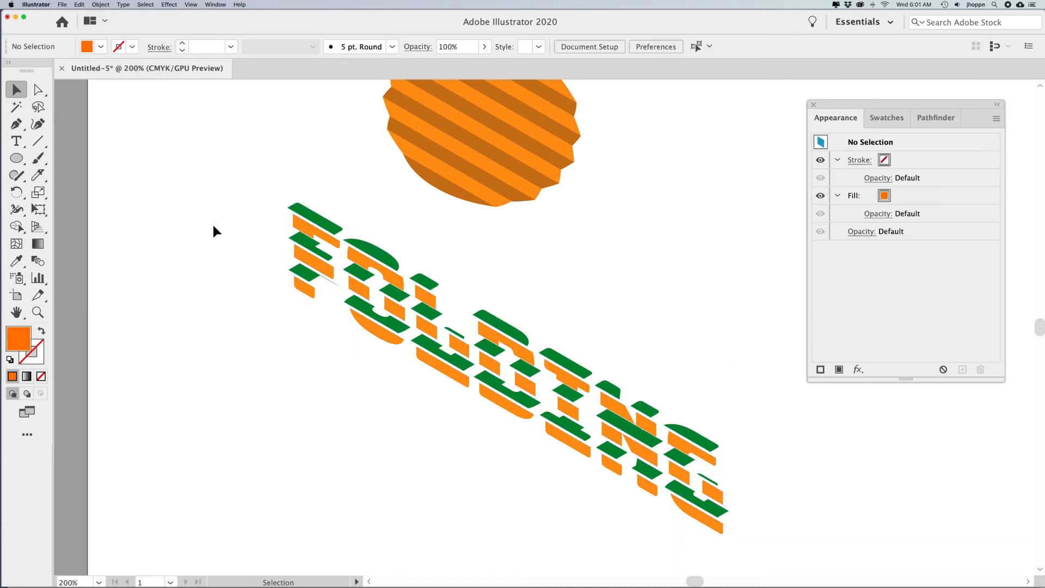
# Slide the green and orange strips together so their edges meet as continuous folds across the word
pyautogui.press('super+equal')
pyautogui.press('super+equal')
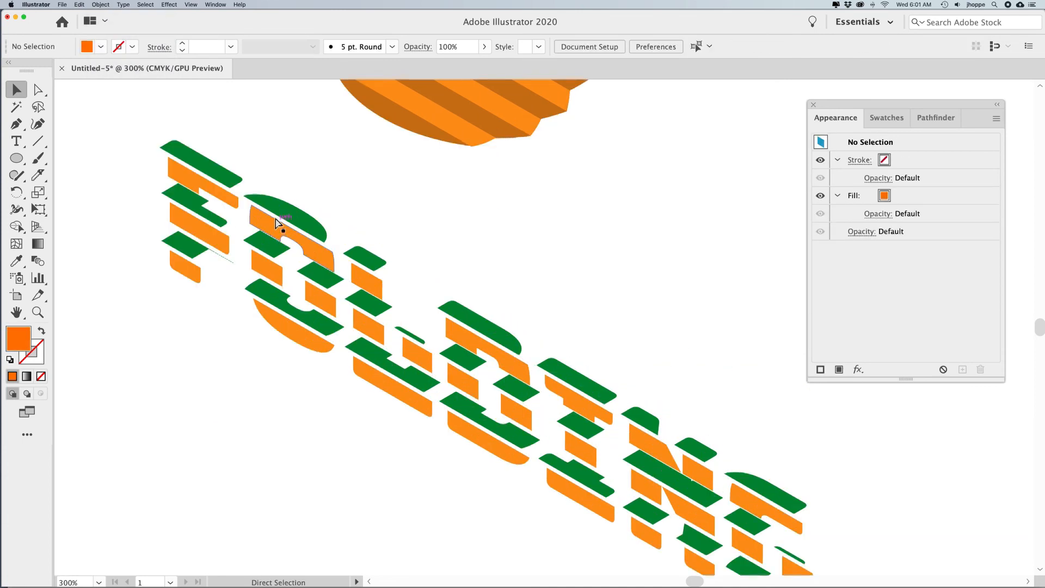
pyautogui.moveTo(310, 257); pyautogui.dragTo(650, 462)
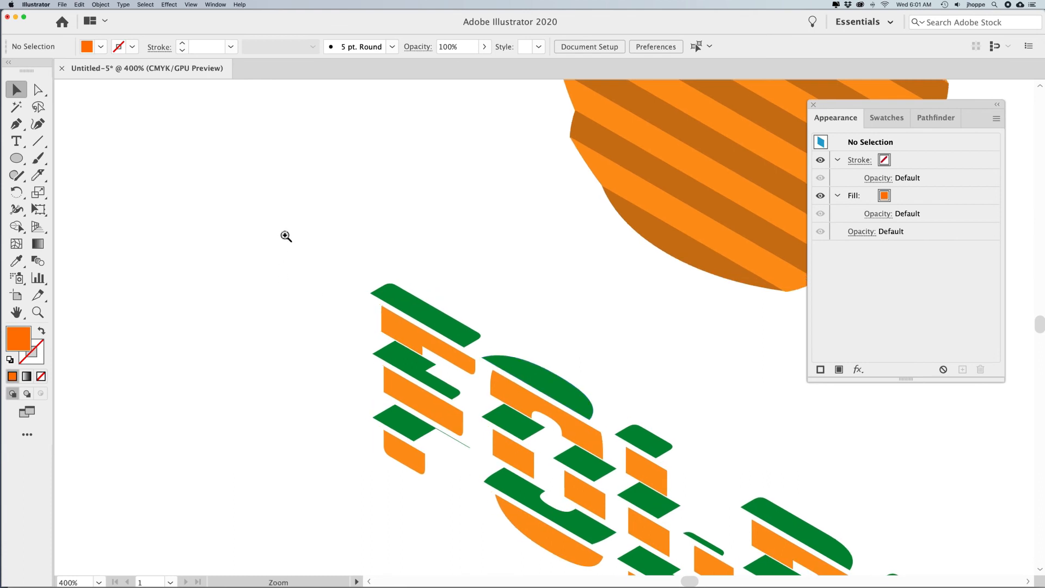
pyautogui.moveTo(429, 348); pyautogui.dragTo(378, 338)
pyautogui.moveTo(406, 388); pyautogui.dragTo(339, 391)
pyautogui.click(240, 443)
# Select the whole folded word and move it down, farther below the orange sphere
pyautogui.press('super+minus')
pyautogui.press('super+minus')
pyautogui.press('super+minus')
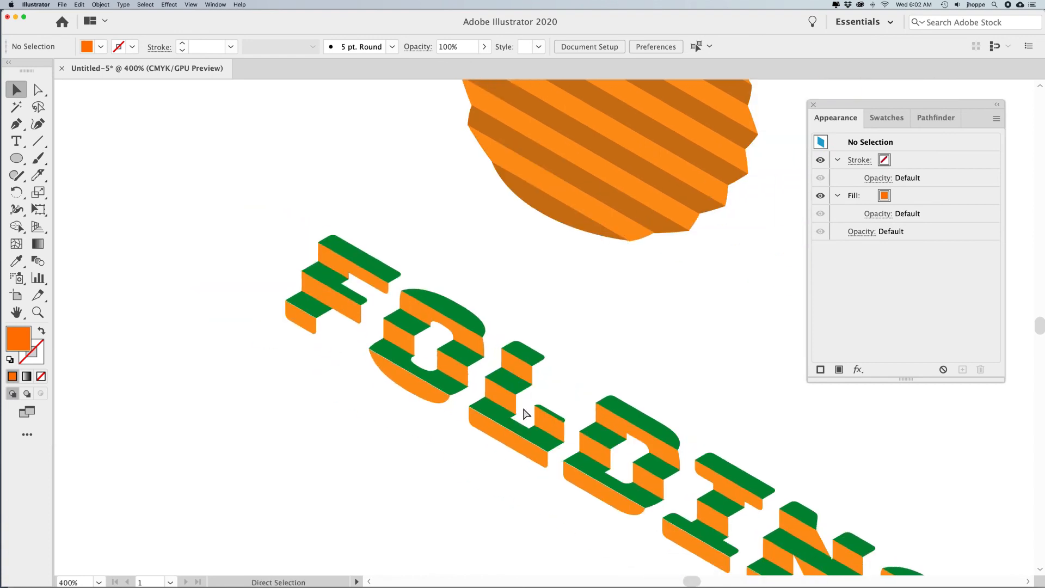
pyautogui.hscroll(3, 506, 430)
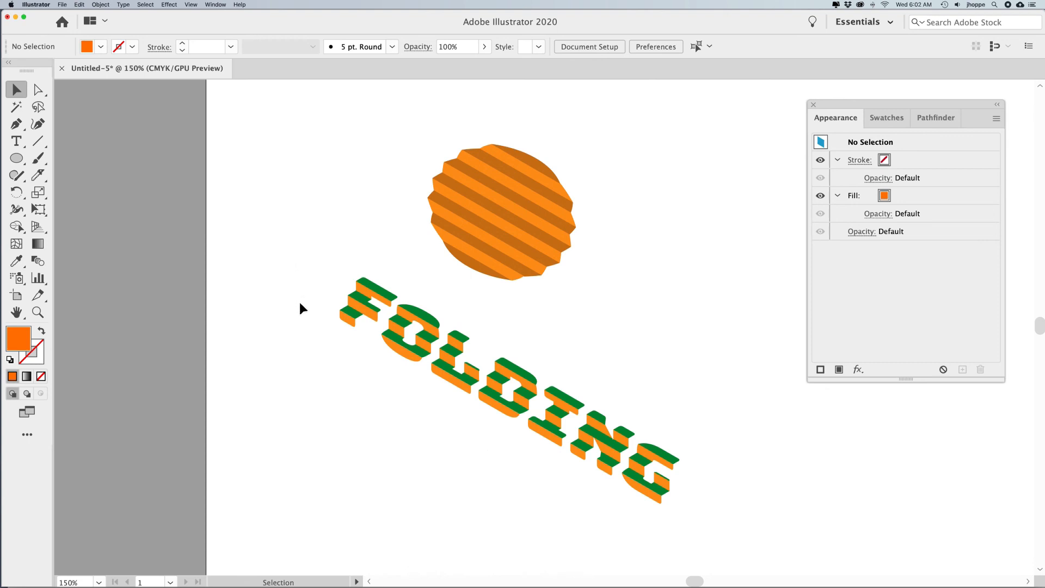
pyautogui.moveTo(320, 303); pyautogui.dragTo(729, 521)
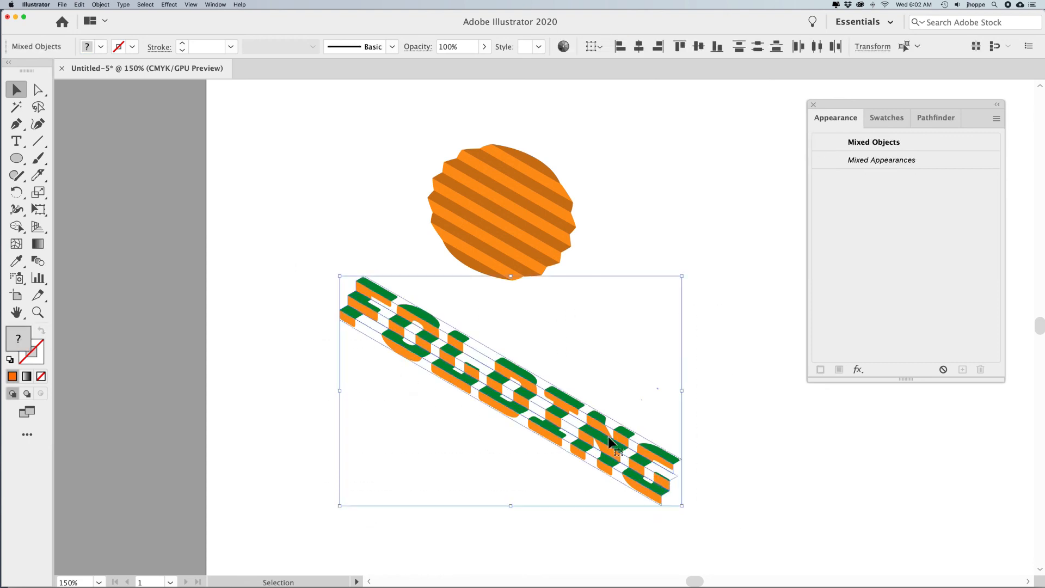
pyautogui.moveTo(606, 429); pyautogui.dragTo(607, 463)
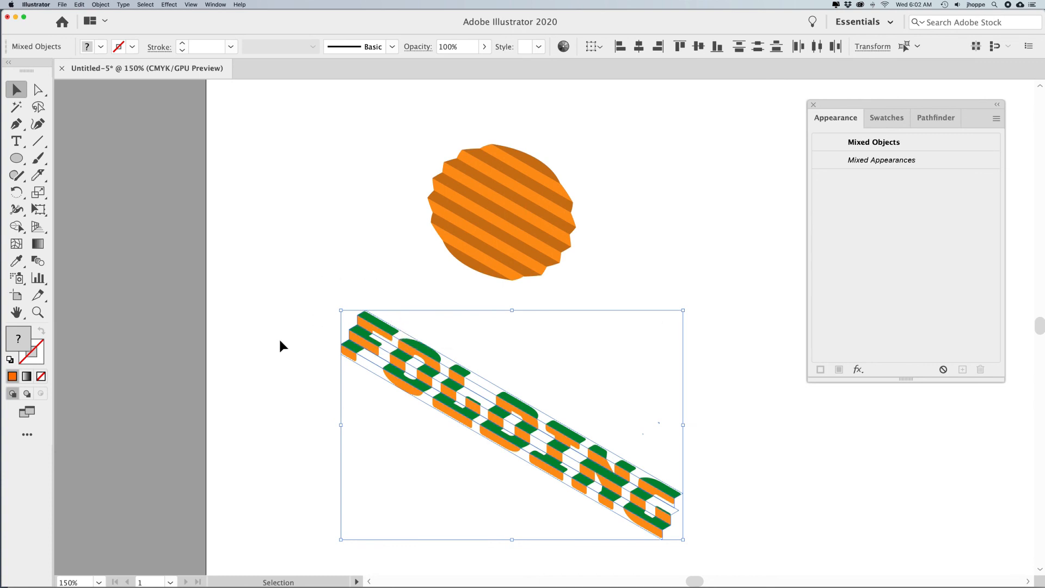
# Try a Free Distort on the folded word, pulling its lower corner by the G inward to taper the lettering, and undo the distortion
pyautogui.press('e')
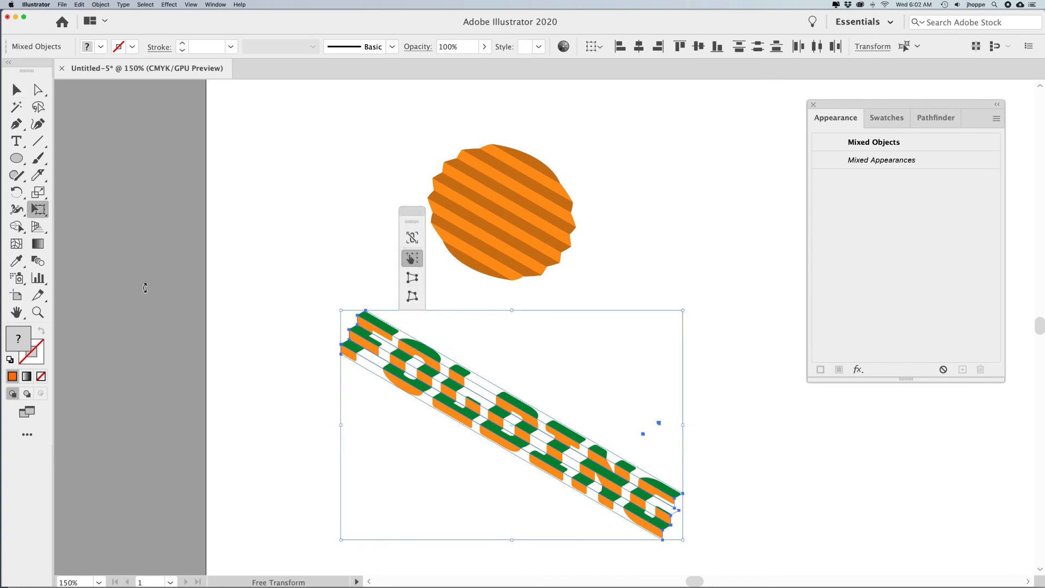
pyautogui.moveTo(412, 213); pyautogui.dragTo(280, 219)
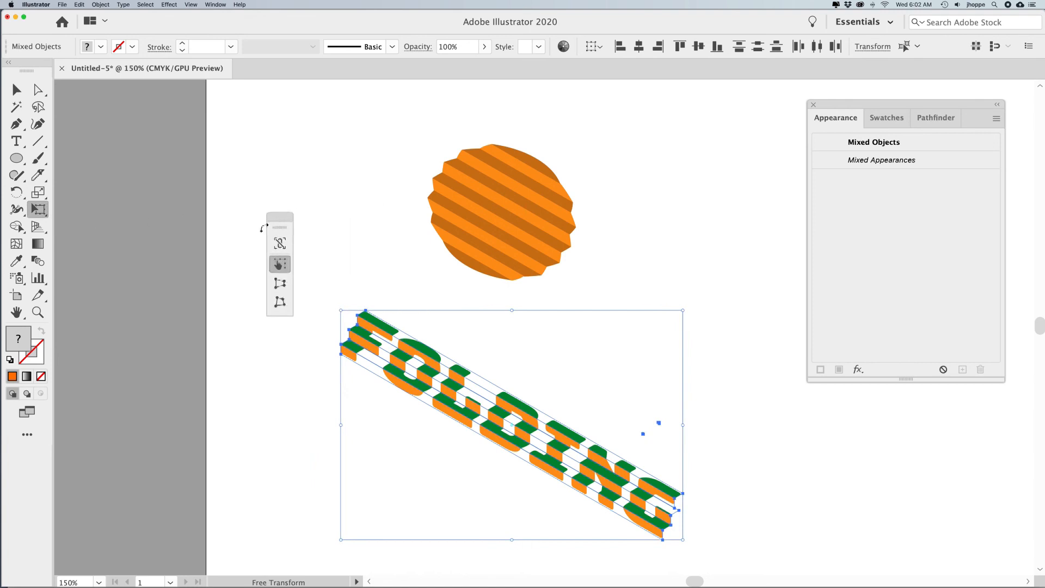
pyautogui.click(281, 303)
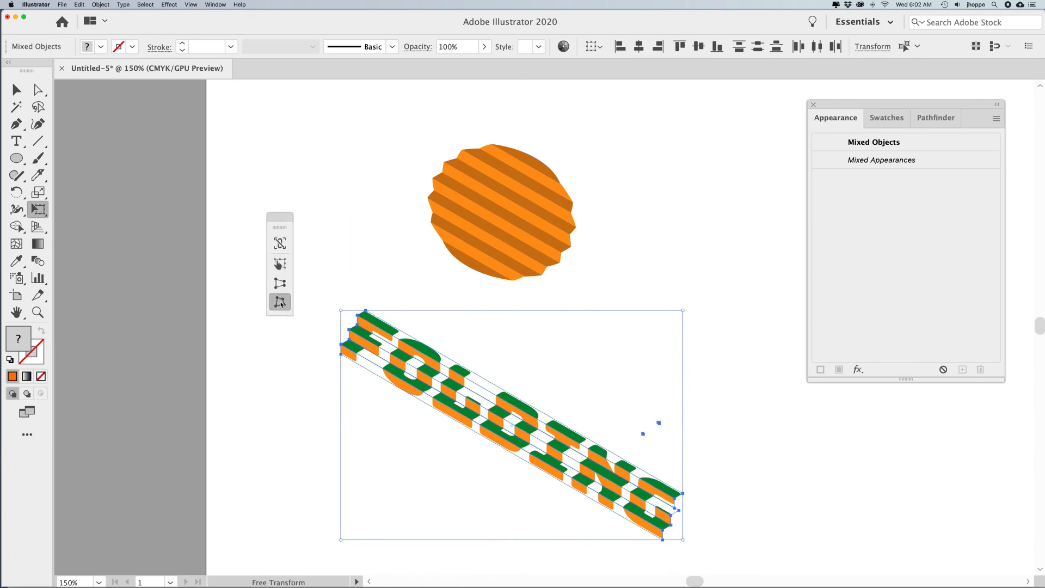
pyautogui.moveTo(683, 541); pyautogui.dragTo(625, 408)
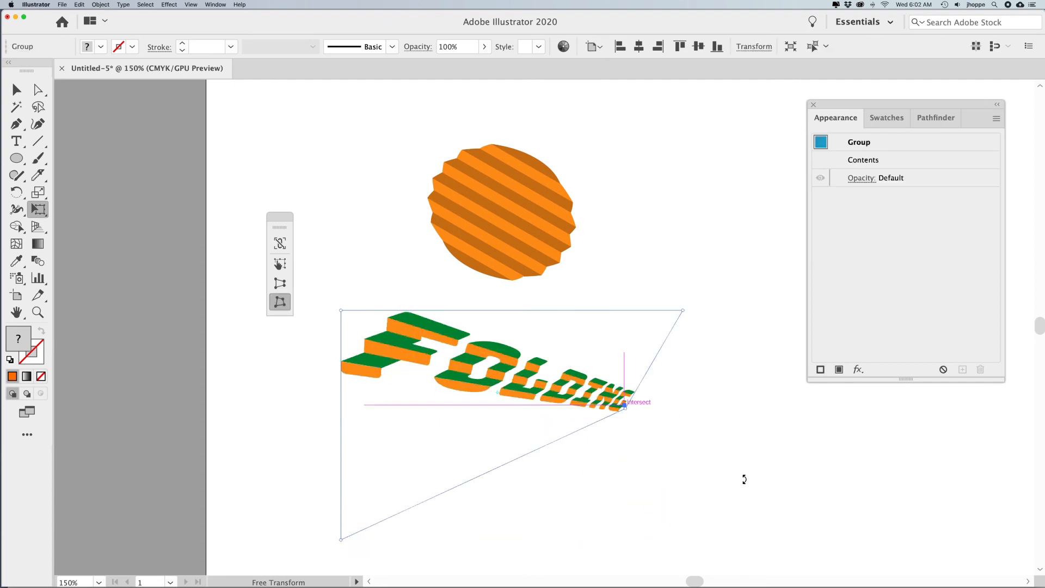
pyautogui.click(16, 89)
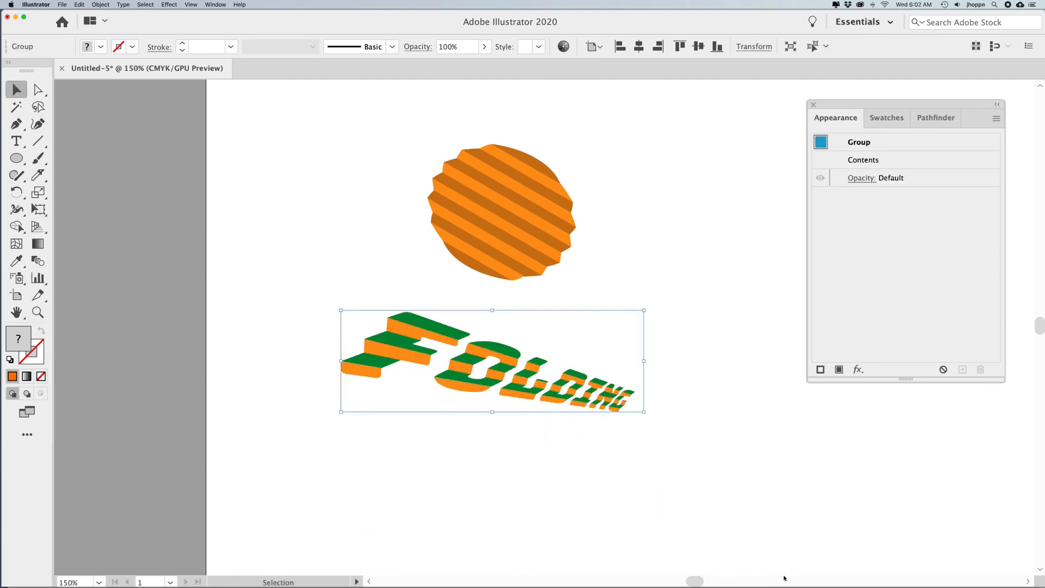
pyautogui.click(768, 554)
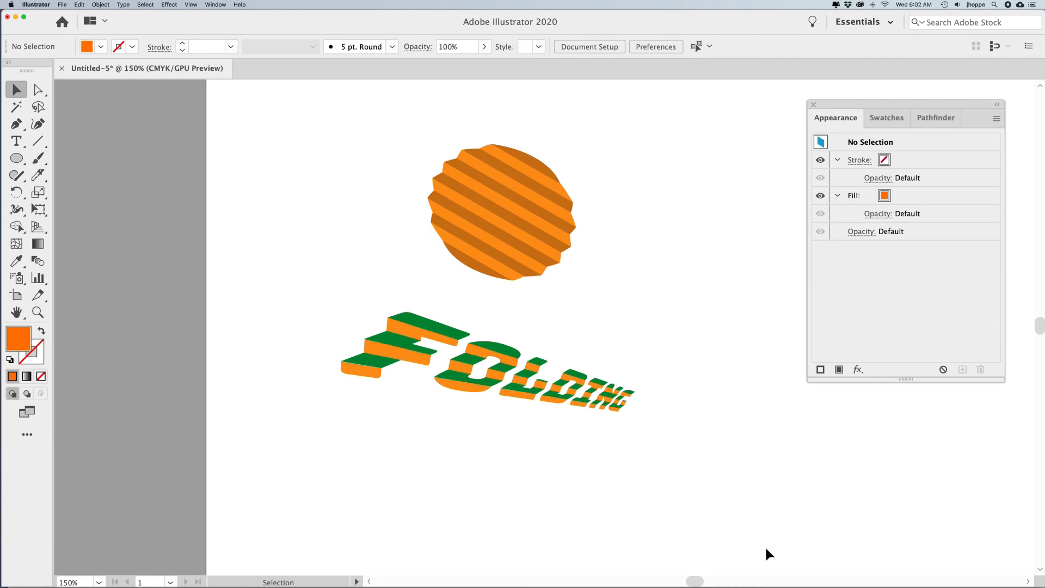
pyautogui.press('super+z')
pyautogui.click(766, 546)
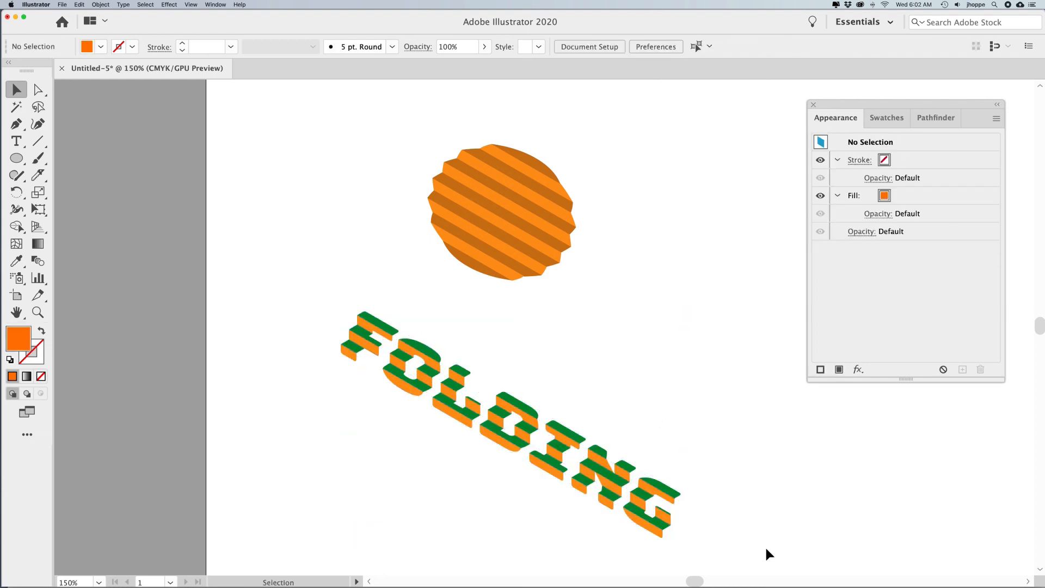